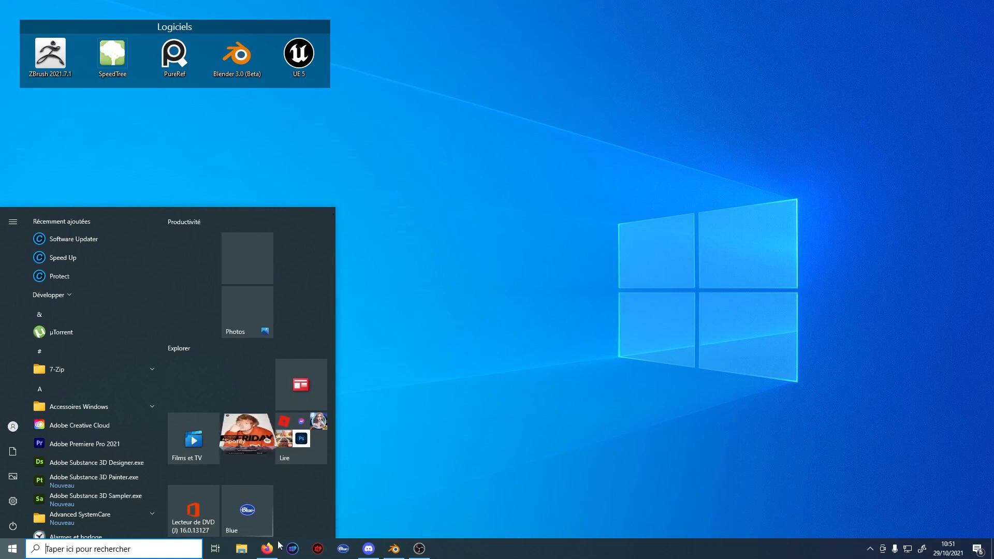
# Switch to Firefox, search Google for "mixamo" and open the Mixamo website.
pyautogui.click(267, 549)
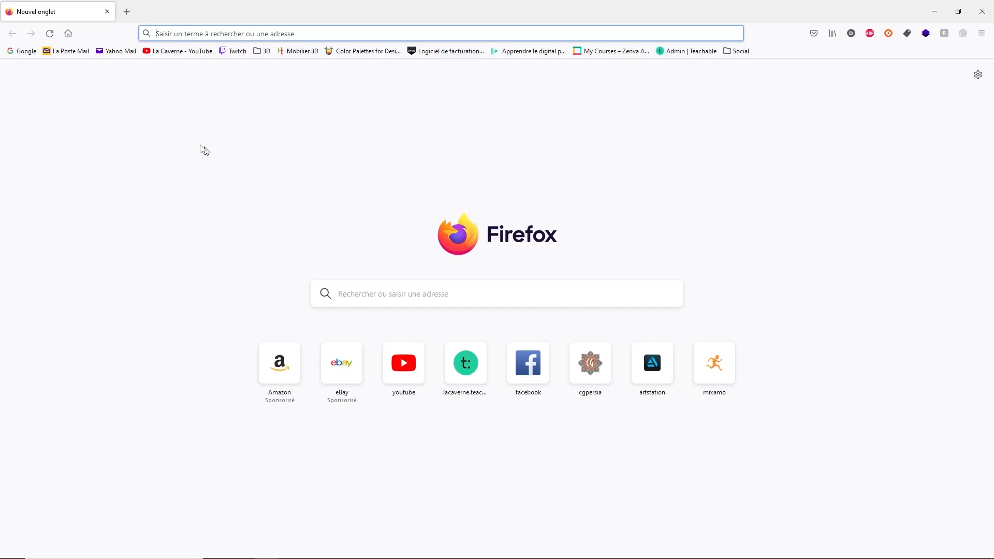
pyautogui.click(23, 51)
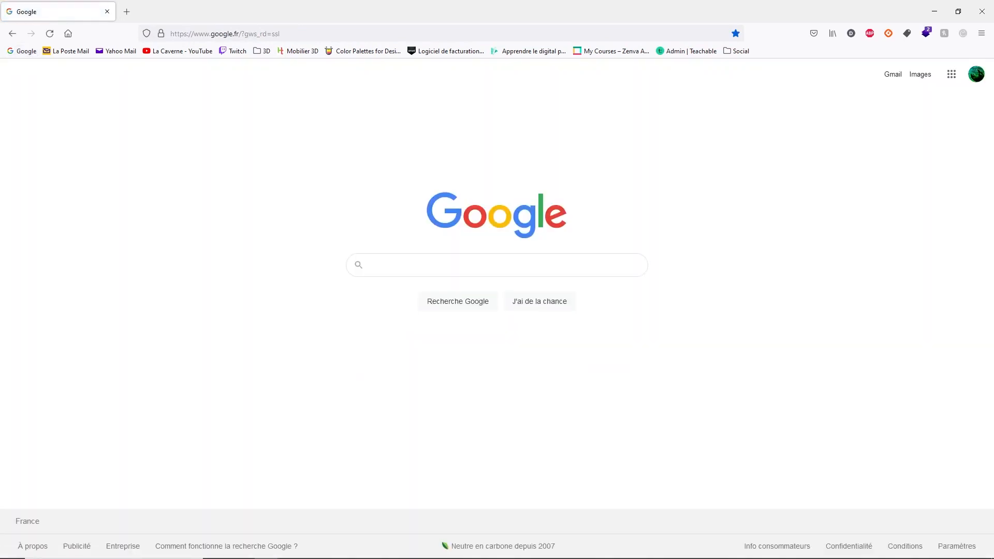
pyautogui.write('mixamo')
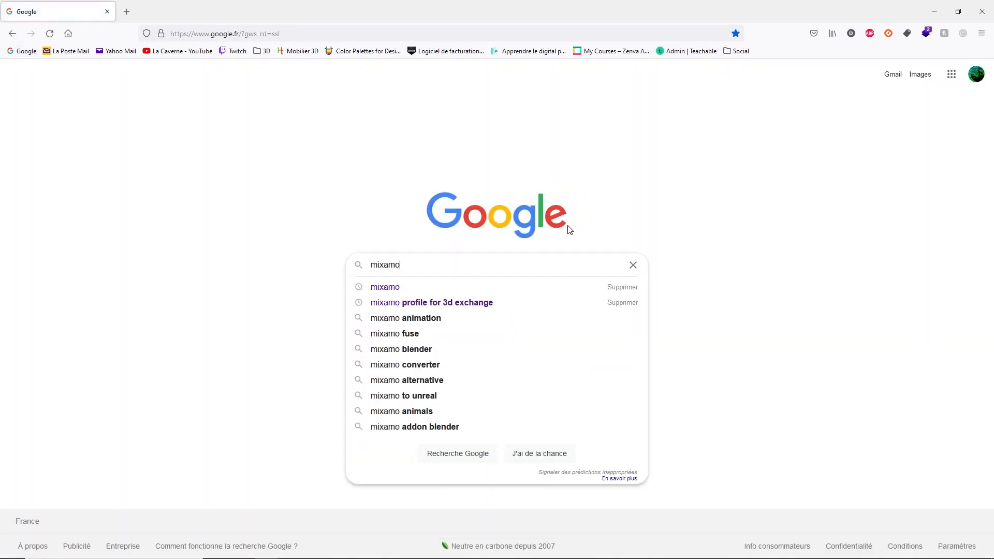
pyautogui.press('Return')
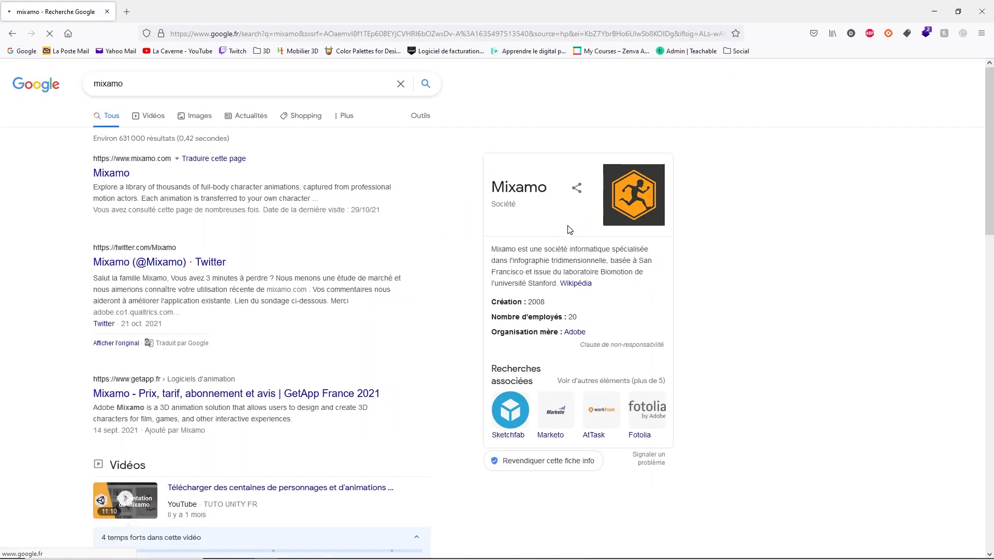
pyautogui.click(154, 164)
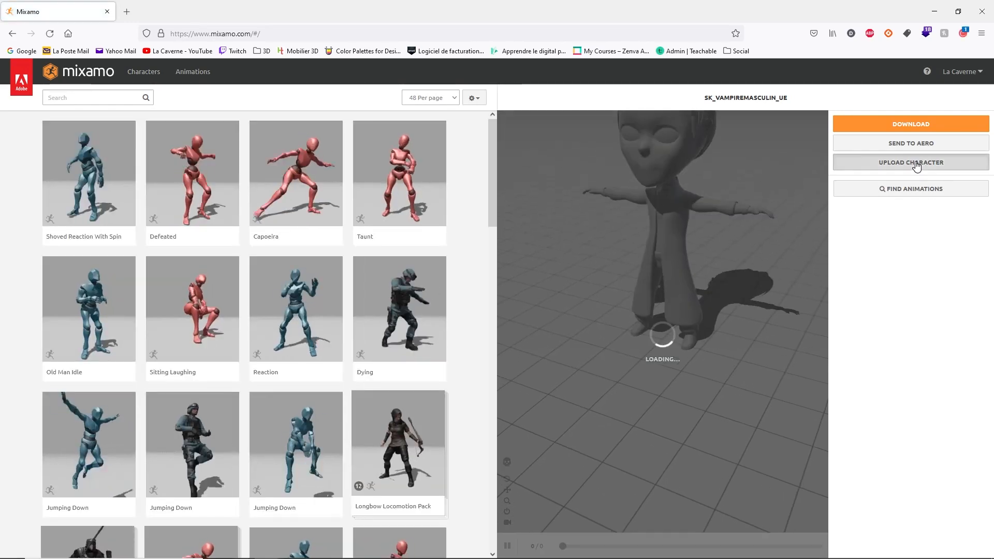
# Upload SK_FrankensteinUE.fbx from the Personnages > UE export folder as a new character.
pyautogui.click(916, 166)
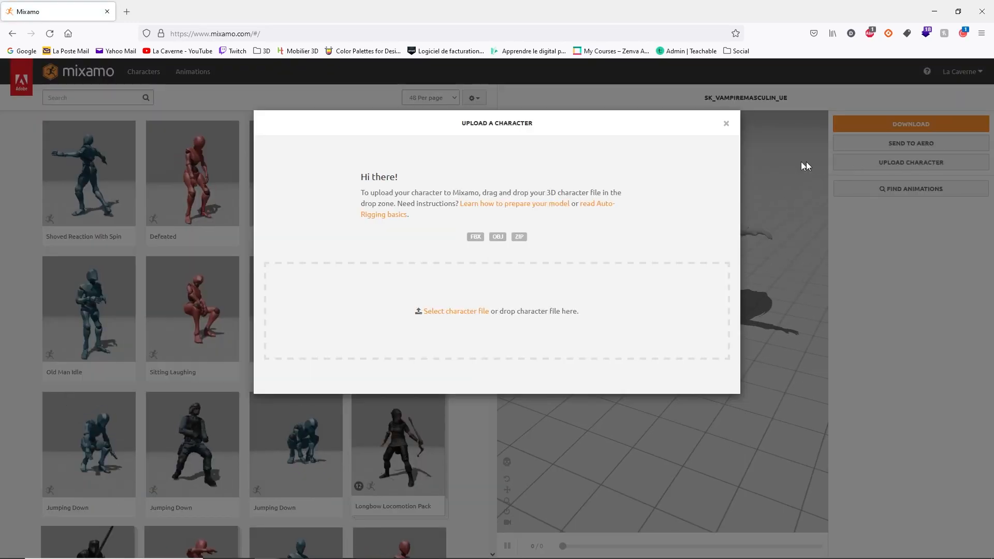
pyautogui.click(460, 311)
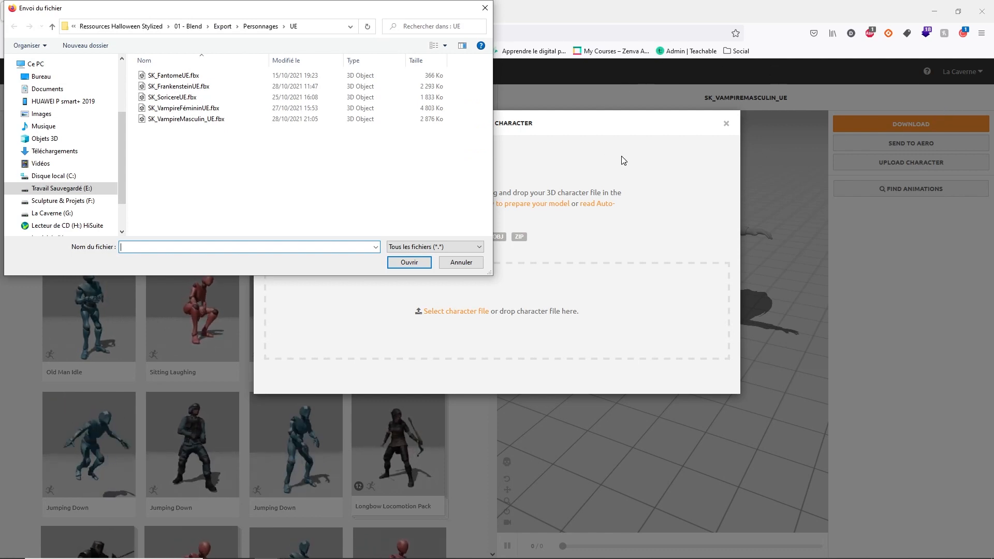
pyautogui.click(260, 26)
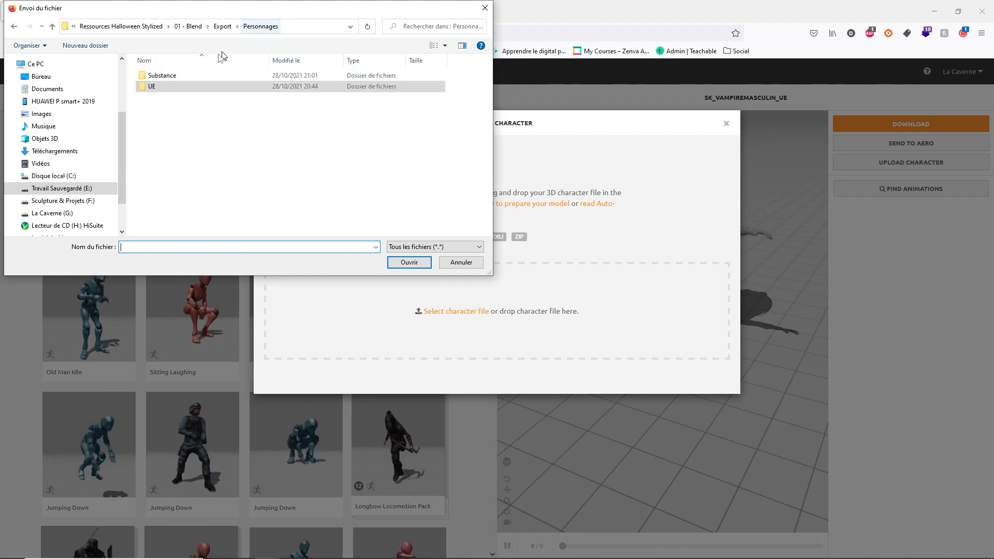
pyautogui.doubleClick(152, 88)
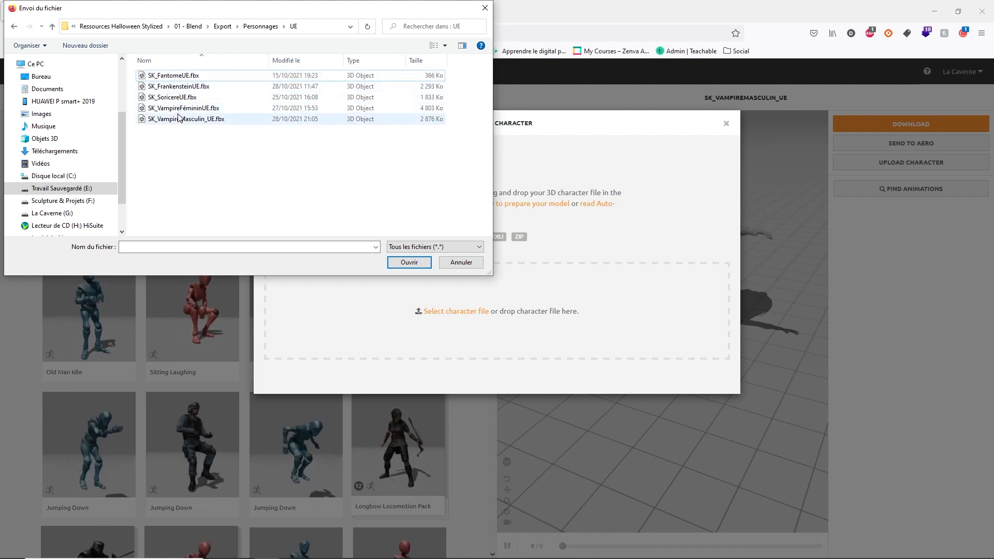
pyautogui.doubleClick(188, 88)
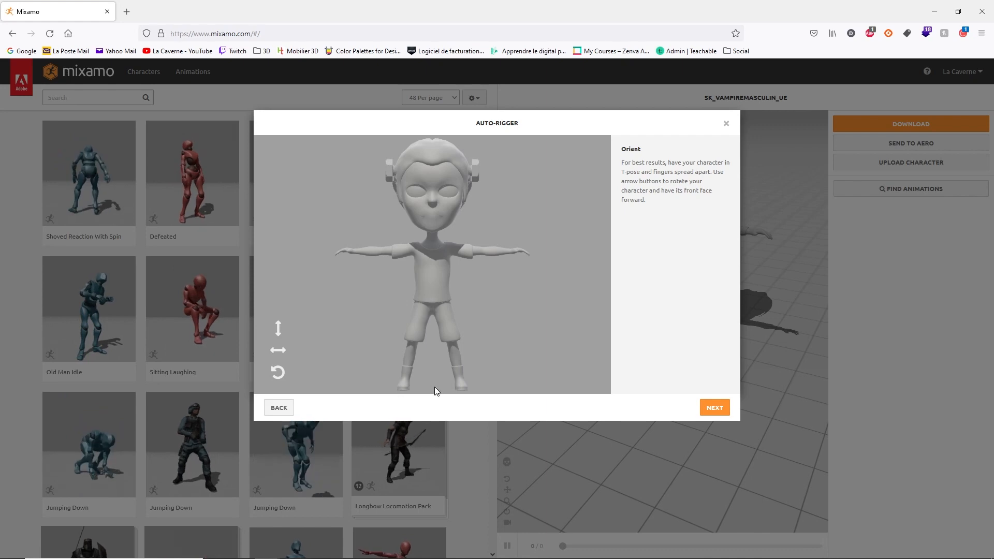
# Auto-rig the character with symmetric markers on the chin, wrists, elbows, knees and groin, and accept the resulting rig.
pyautogui.click(716, 409)
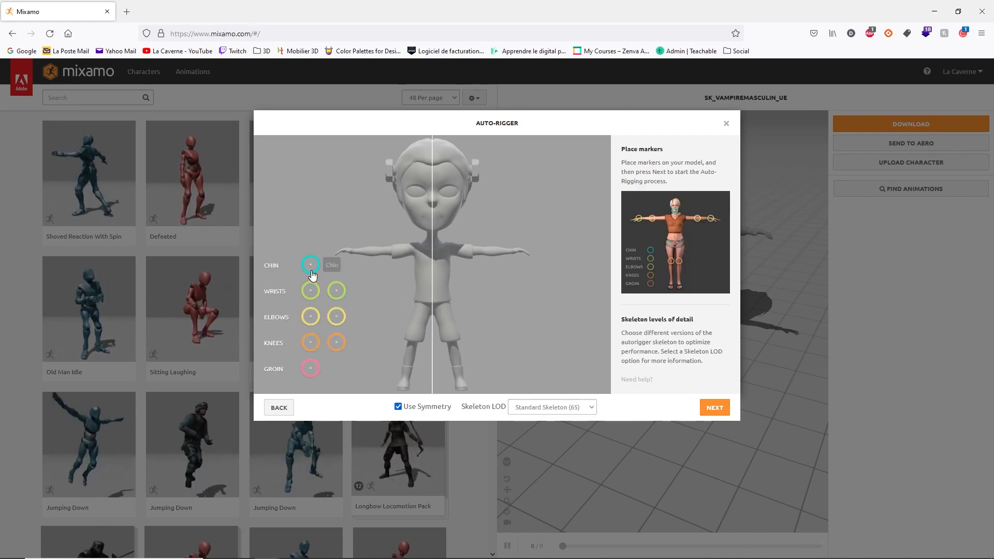
pyautogui.moveTo(312, 273)
pyautogui.mouseDown()
pyautogui.moveTo(387, 234)
pyautogui.moveTo(432, 231)
pyautogui.mouseUp()
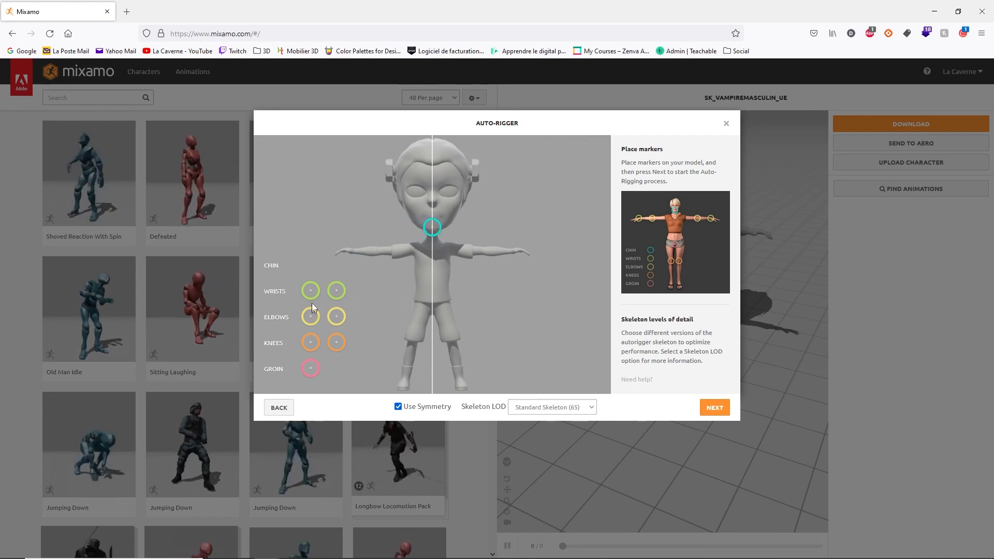
pyautogui.moveTo(311, 289)
pyautogui.mouseDown()
pyautogui.moveTo(339, 283)
pyautogui.moveTo(355, 255)
pyautogui.mouseUp()
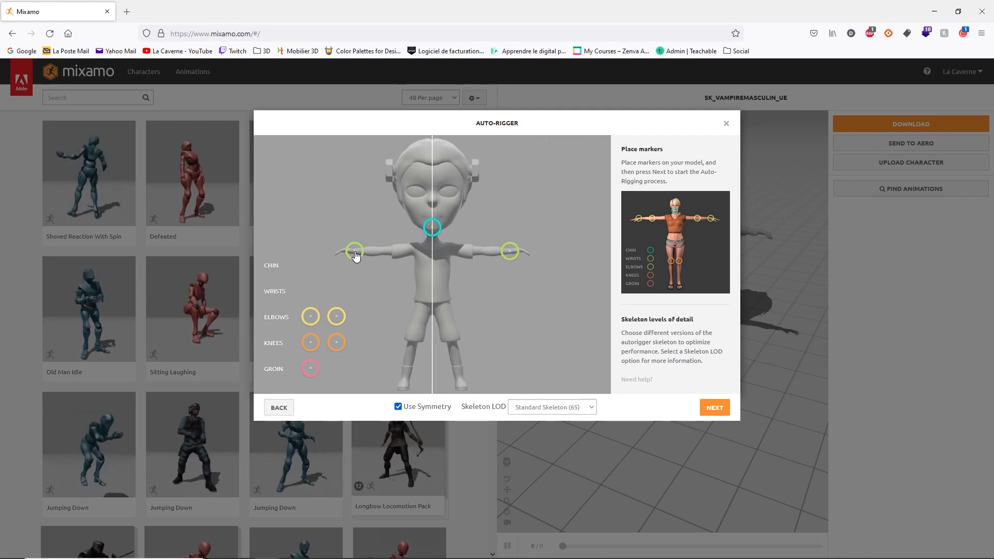
pyautogui.moveTo(336, 316); pyautogui.dragTo(382, 255)
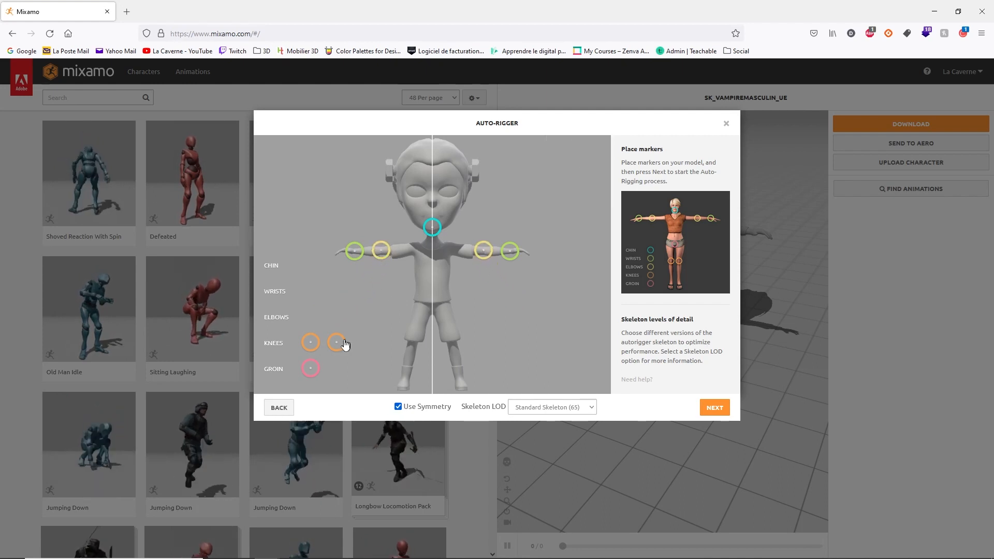
pyautogui.moveTo(319, 342); pyautogui.dragTo(412, 350)
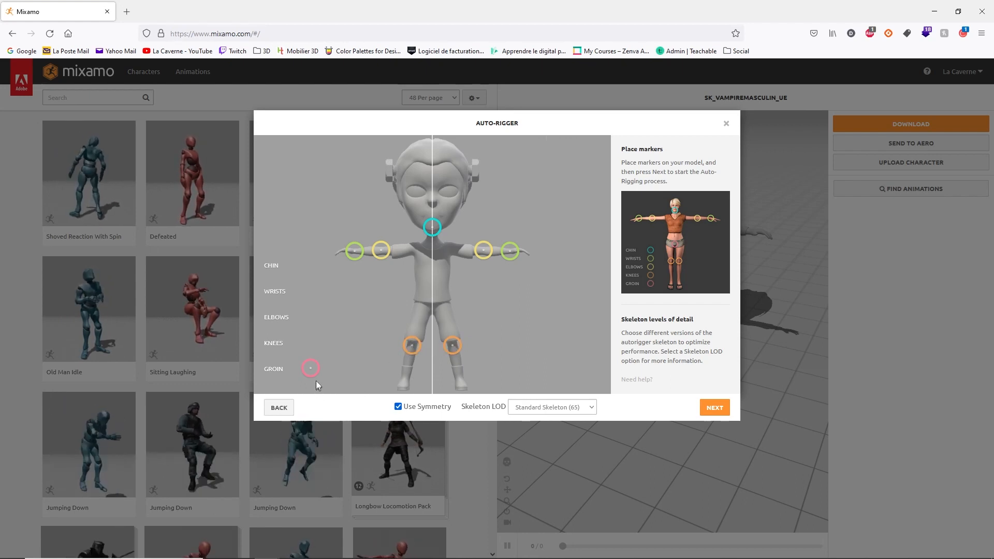
pyautogui.moveTo(312, 373)
pyautogui.mouseDown()
pyautogui.moveTo(382, 346)
pyautogui.moveTo(433, 305)
pyautogui.mouseUp()
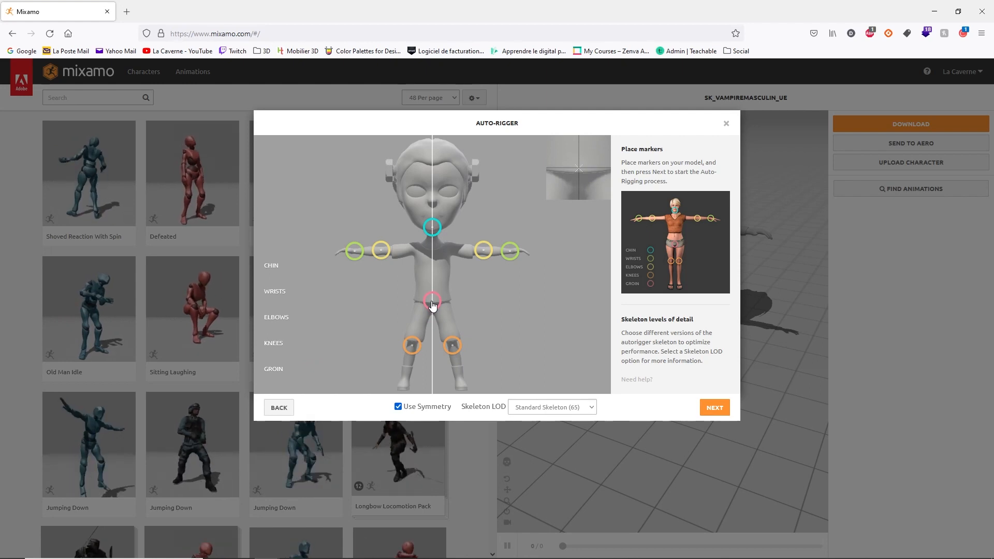
pyautogui.moveTo(433, 305); pyautogui.dragTo(432, 304)
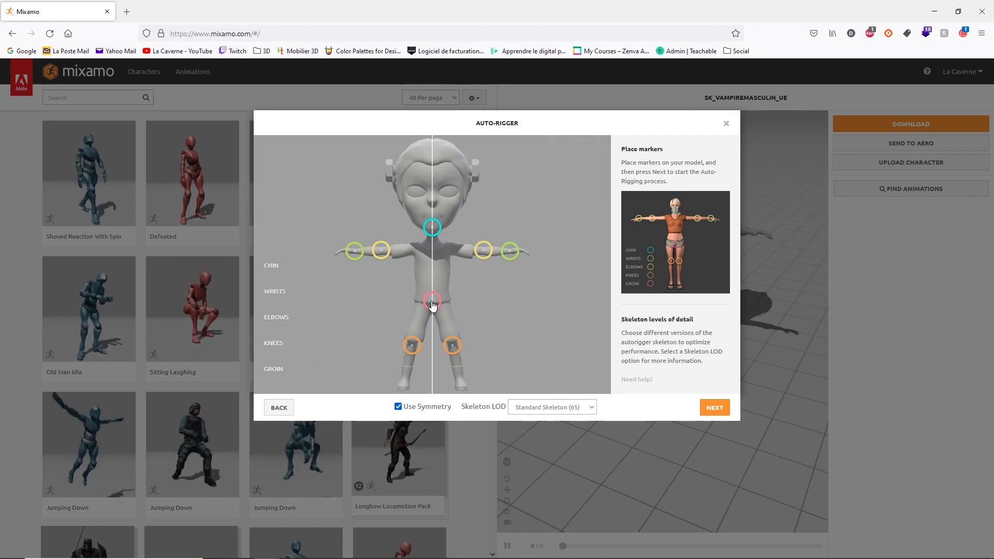
pyautogui.click(714, 408)
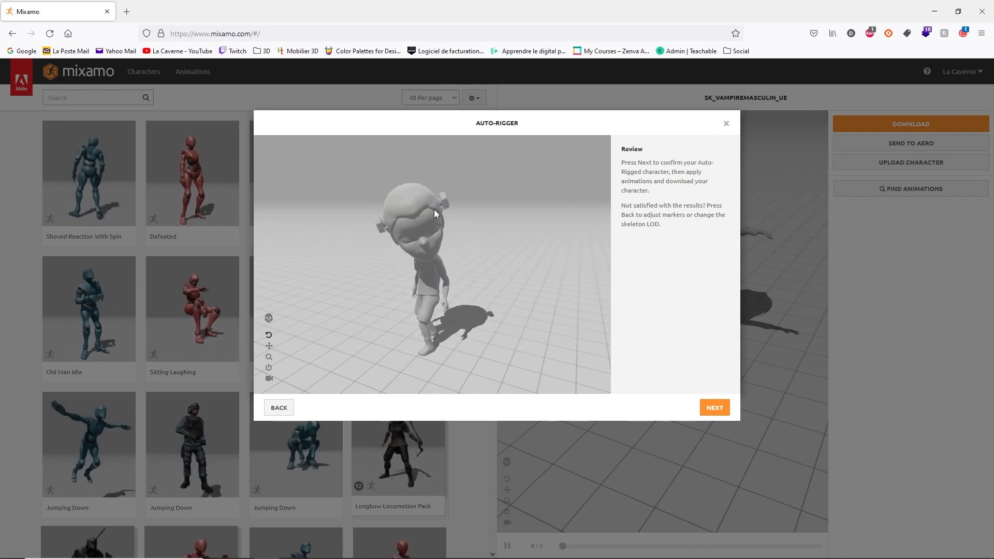
pyautogui.click(713, 409)
pyautogui.click(714, 409)
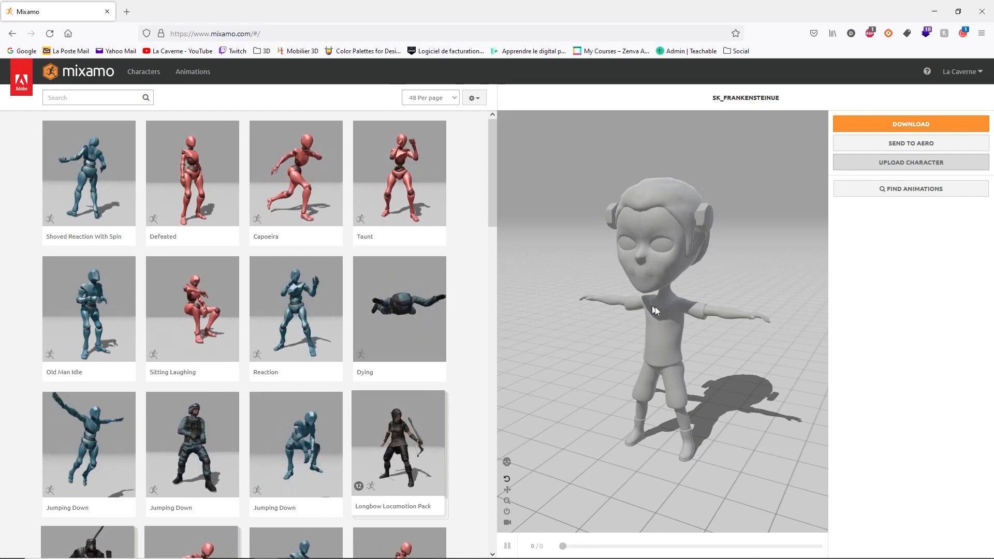
# Download the rigged character as FBX Binary in T-pose, choosing to save the file to disk.
pyautogui.click(908, 124)
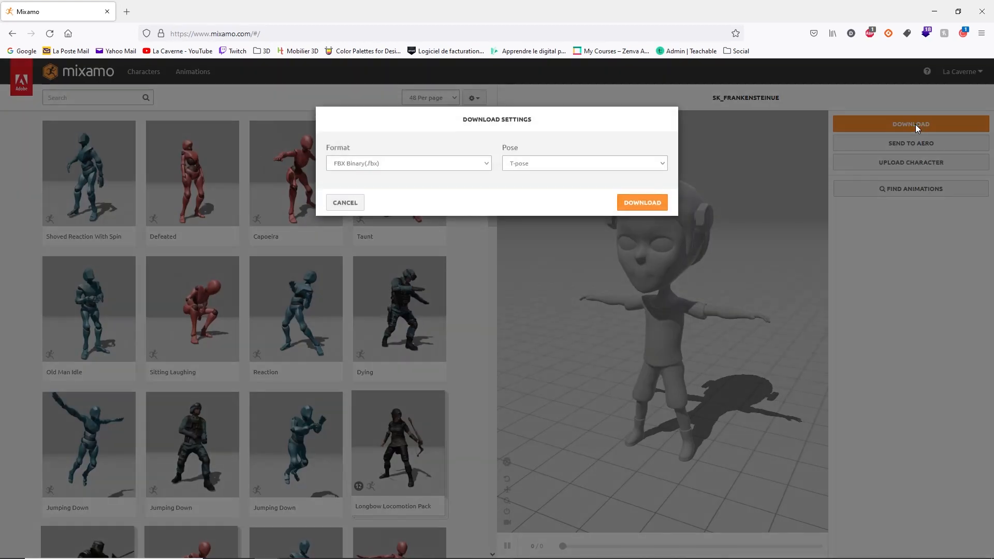
pyautogui.click(654, 207)
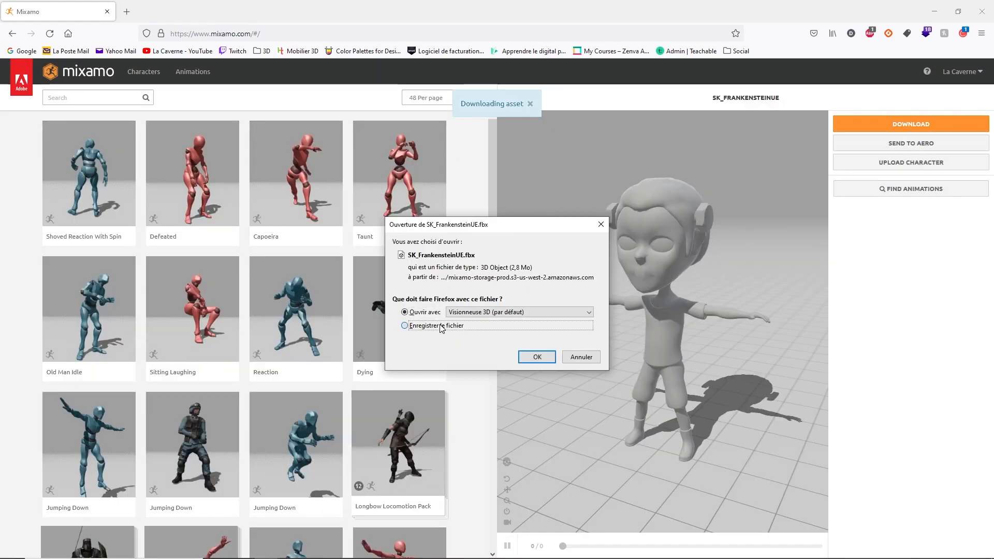
pyautogui.click(541, 360)
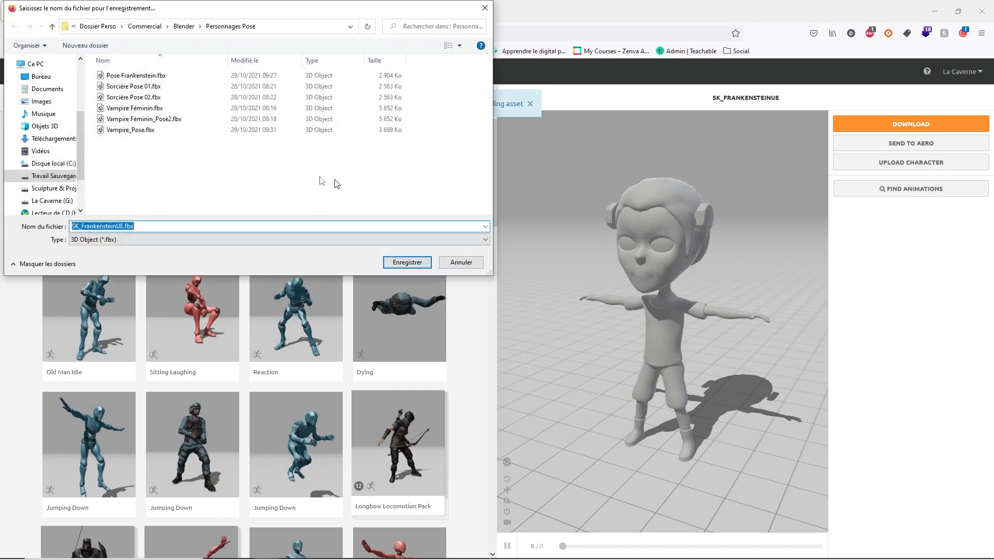
# Save the FBX in Ressources Halloween Stylized > 01 - Blend > Rigs under a name starting with SK_Frankenstein_T.
pyautogui.click(145, 26)
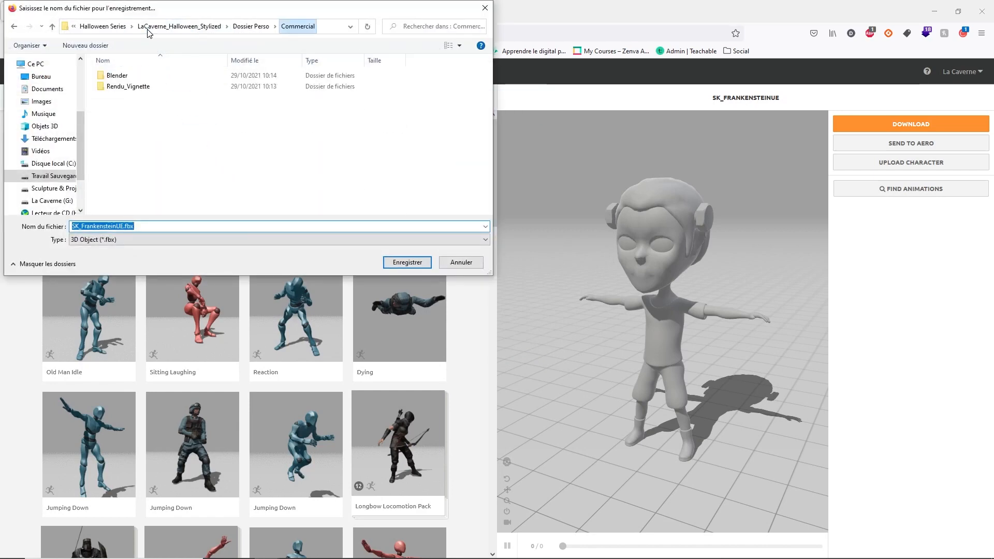
pyautogui.click(106, 27)
pyautogui.click(106, 26)
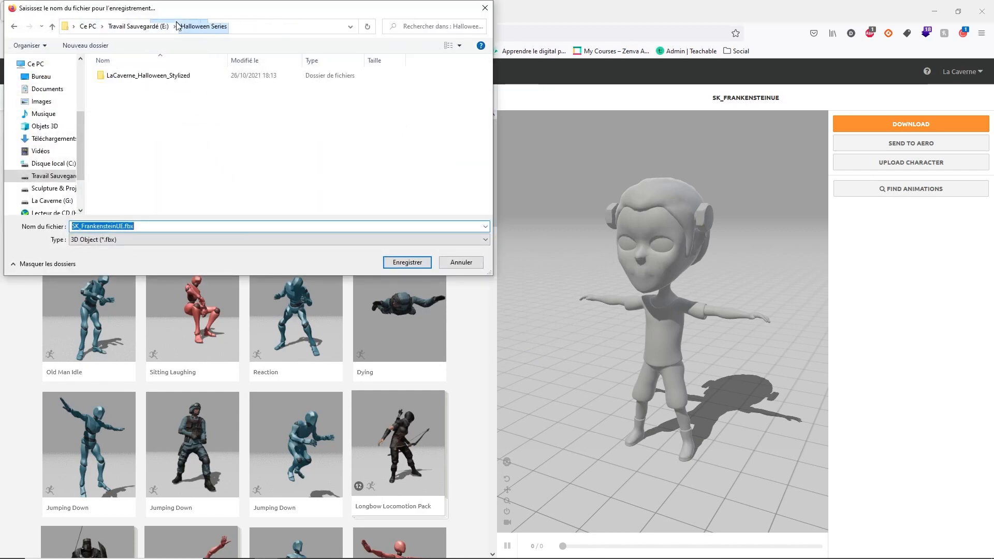
pyautogui.scroll(-2, 160, 187)
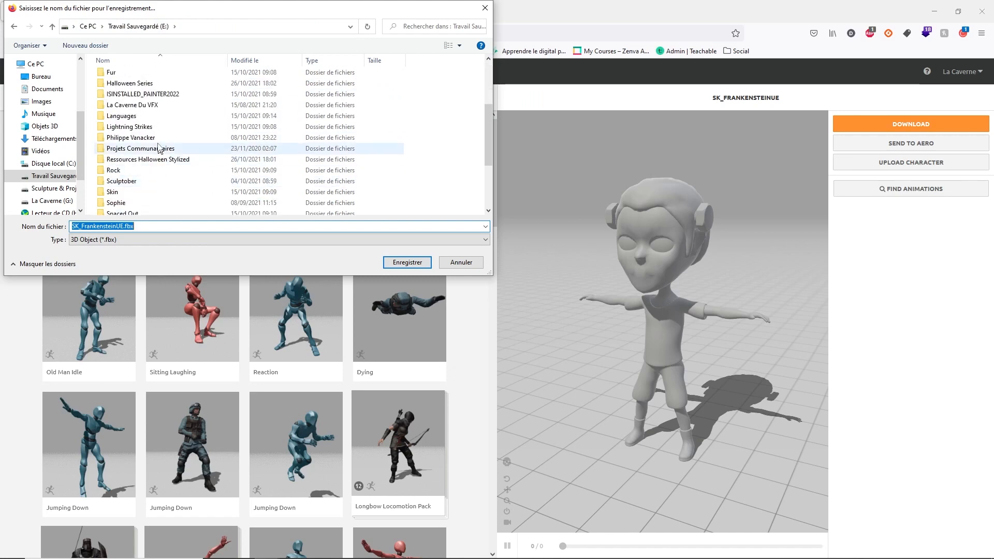
pyautogui.doubleClick(165, 158)
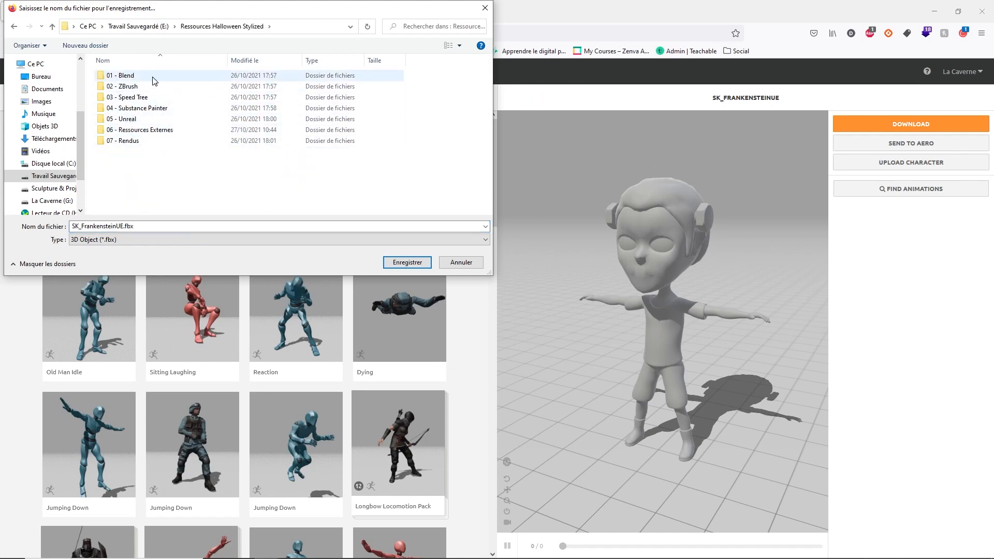
pyautogui.click(130, 77)
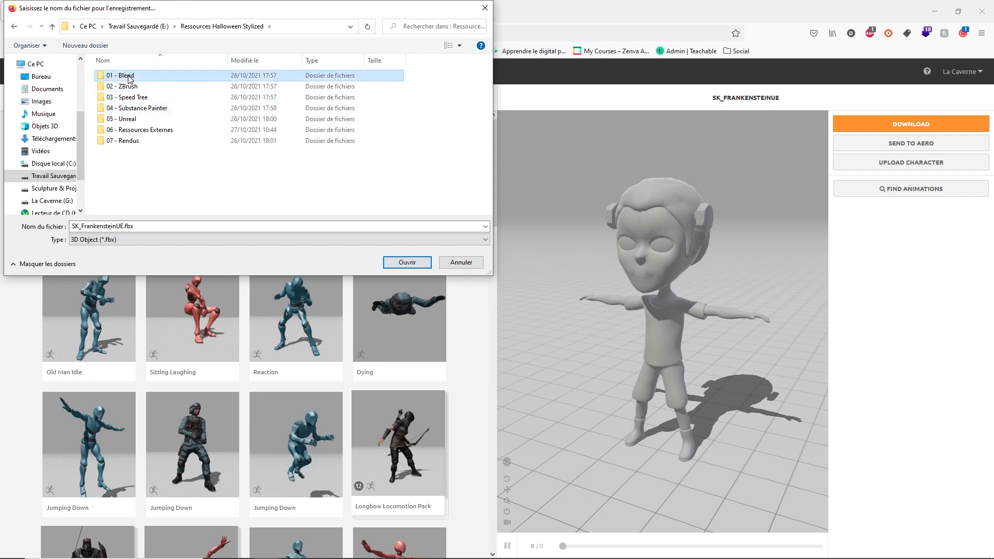
pyautogui.doubleClick(130, 78)
pyautogui.doubleClick(126, 119)
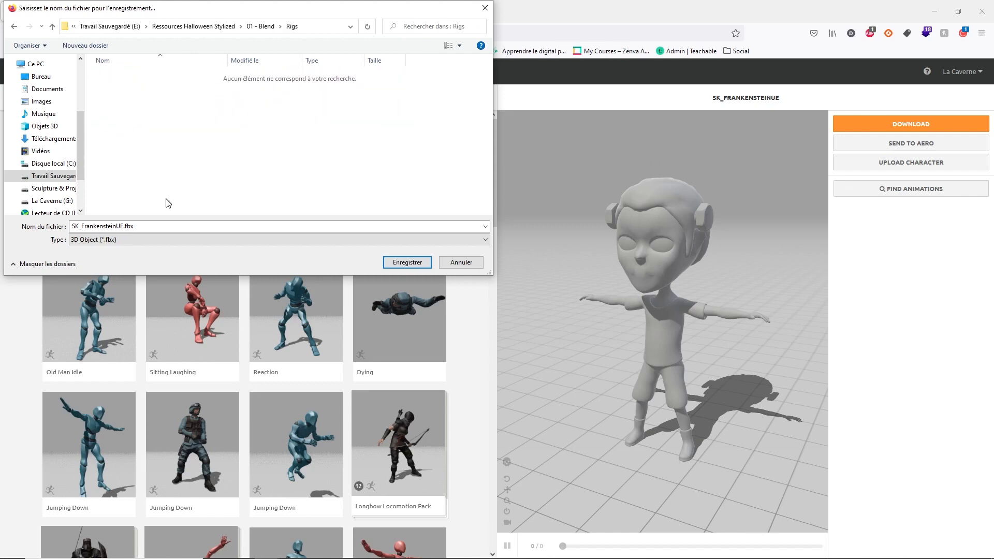
pyautogui.doubleClick(126, 226)
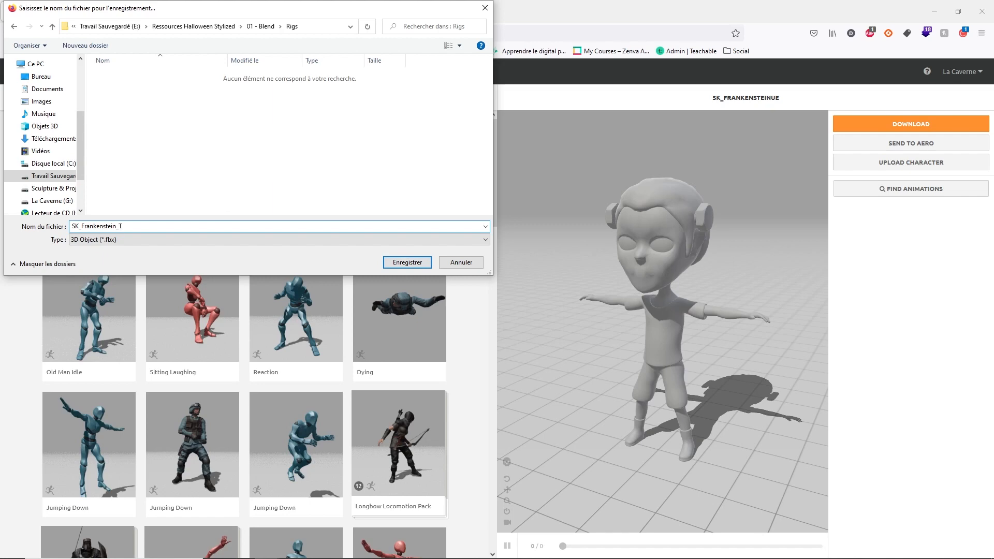
pyautogui.press('Return')
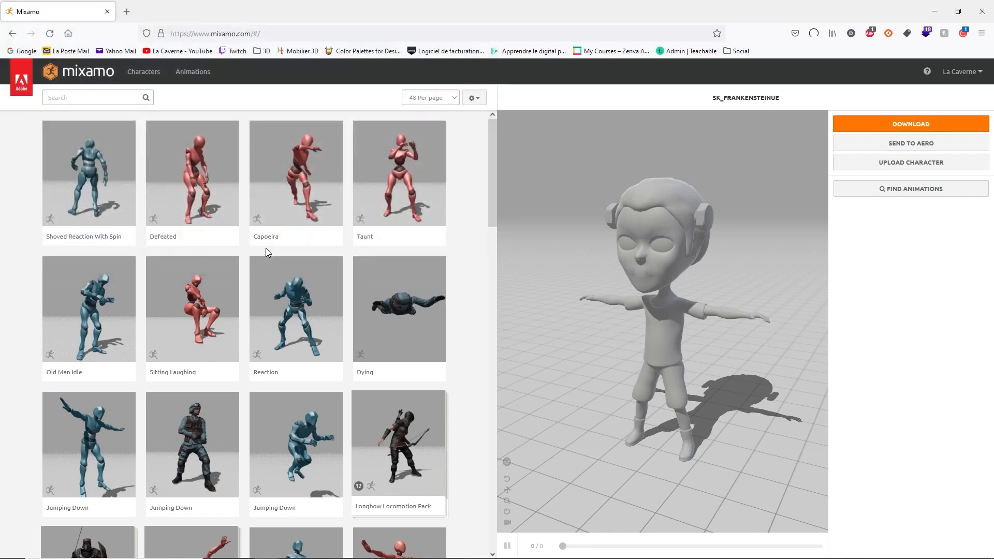
# Search the animations for "idle zombie", preview several Zombie Idle variants on the character and apply the crouched one with Height and Activity settings.
pyautogui.click(71, 99)
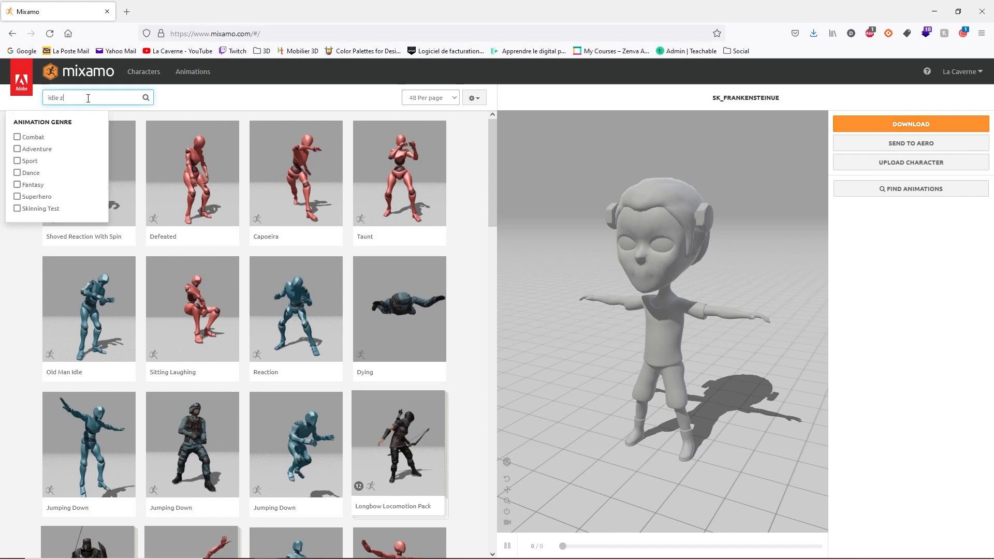
pyautogui.press('Return')
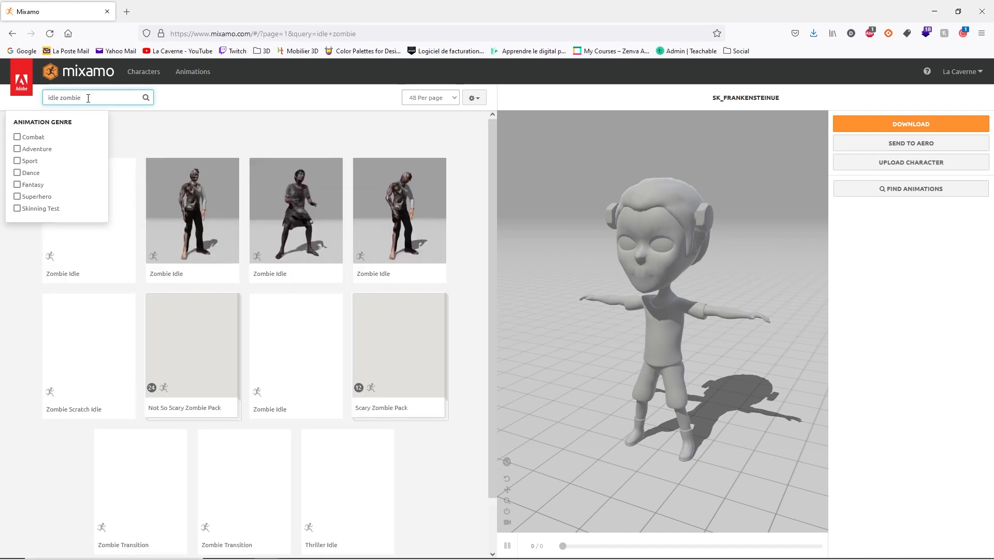
pyautogui.click(211, 205)
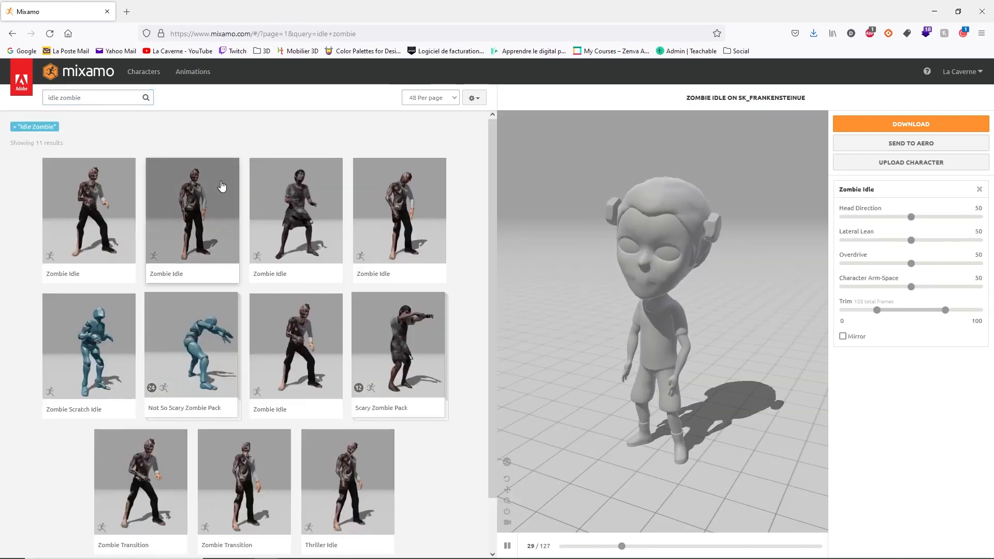
pyautogui.click(110, 209)
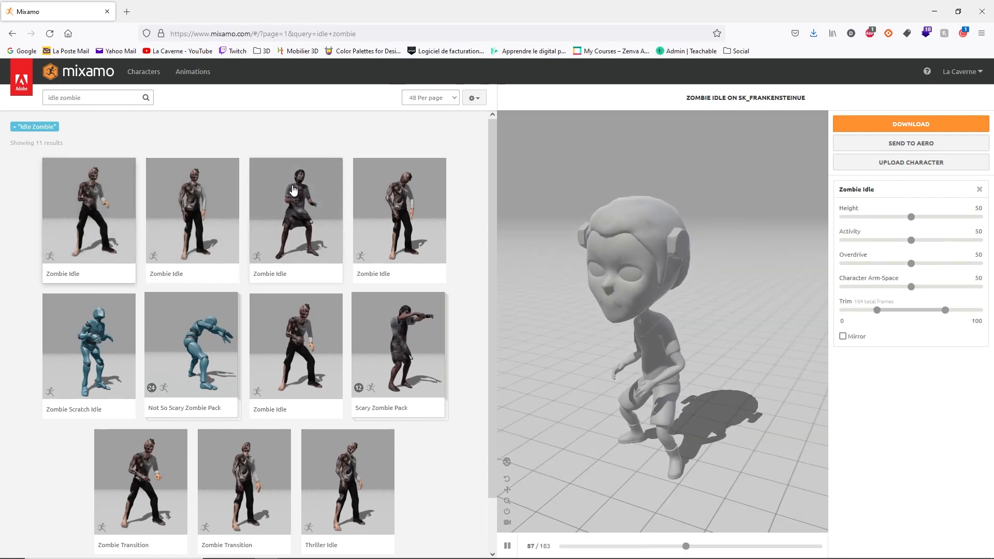
pyautogui.click(430, 195)
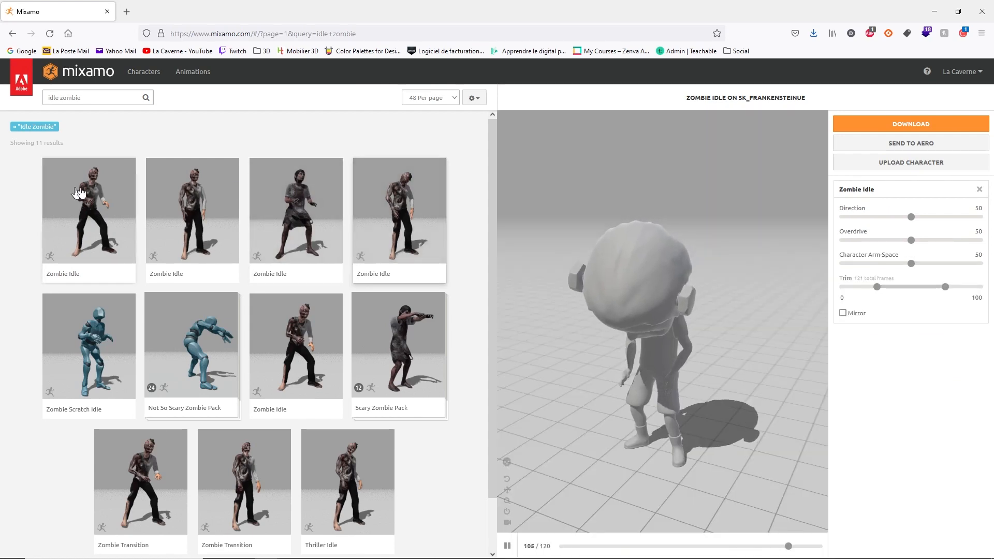
pyautogui.click(79, 193)
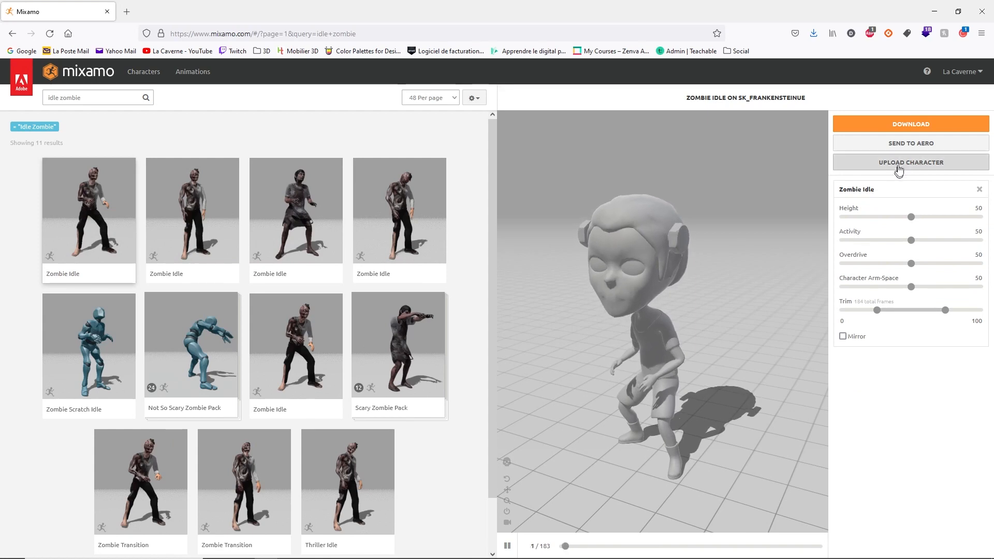
# Download the Zombie Idle animation as FBX Binary without skin, at 30 frames per second with no keyframe reduction, choosing to save the file.
pyautogui.click(906, 125)
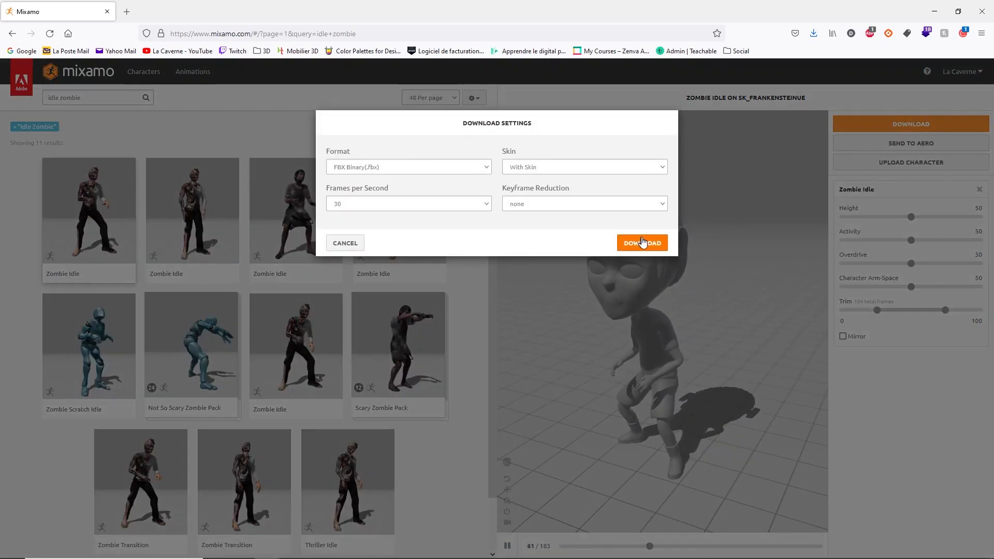
pyautogui.click(612, 168)
pyautogui.click(540, 194)
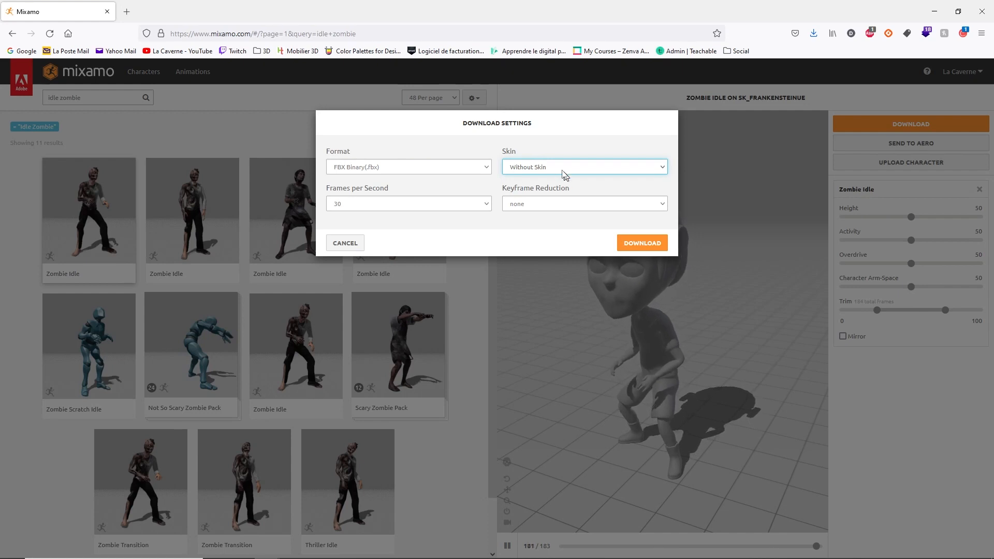
pyautogui.click(635, 242)
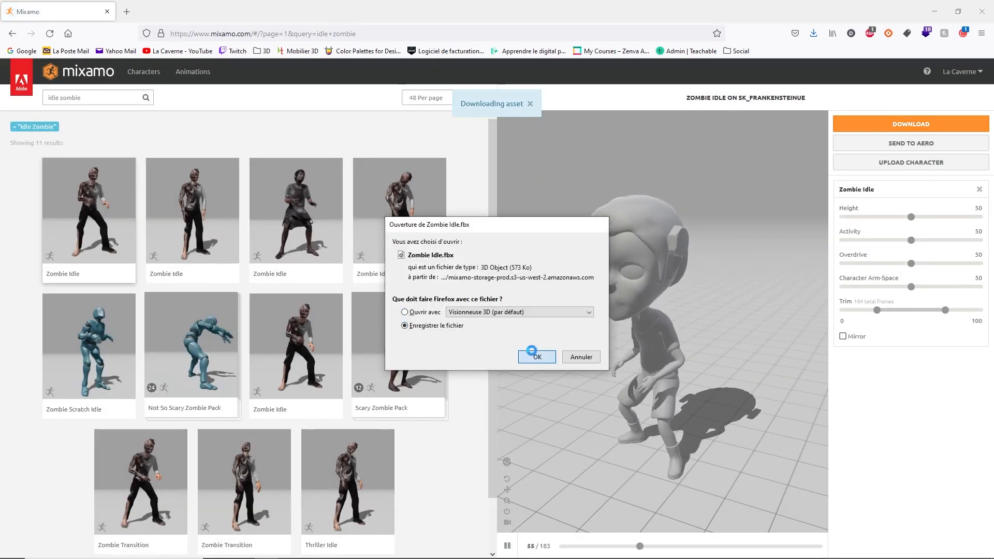
pyautogui.click(533, 356)
# Save Zombie Idle.fbx in a new Frankenstein folder inside Ressources Halloween Stylized > 01 - Blend > Animations.
pyautogui.click(260, 26)
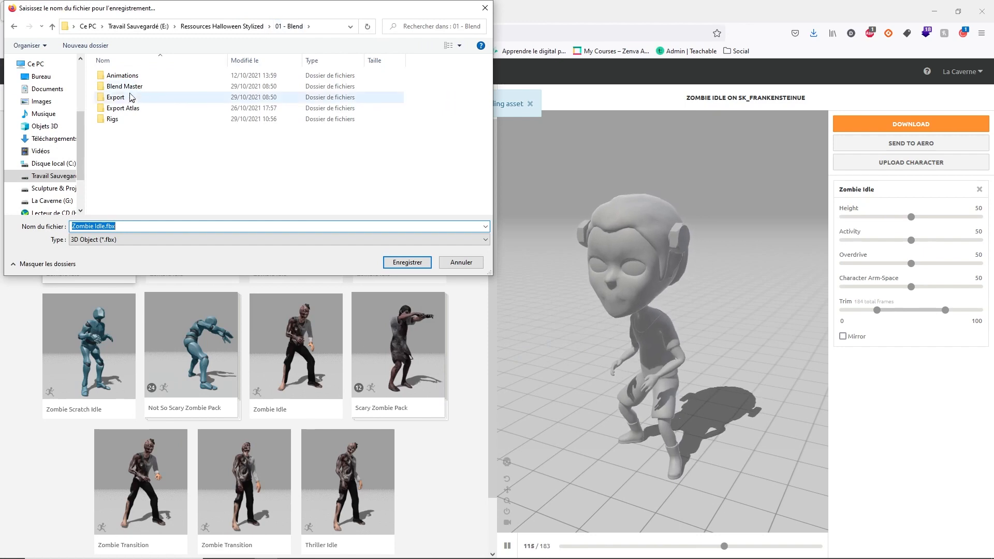
pyautogui.doubleClick(116, 75)
pyautogui.click(77, 51)
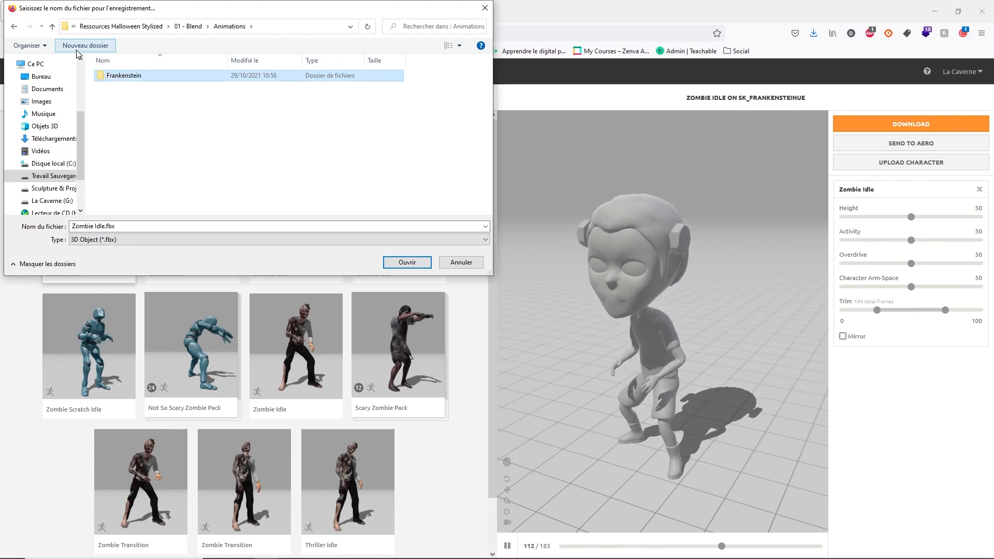
pyautogui.doubleClick(131, 76)
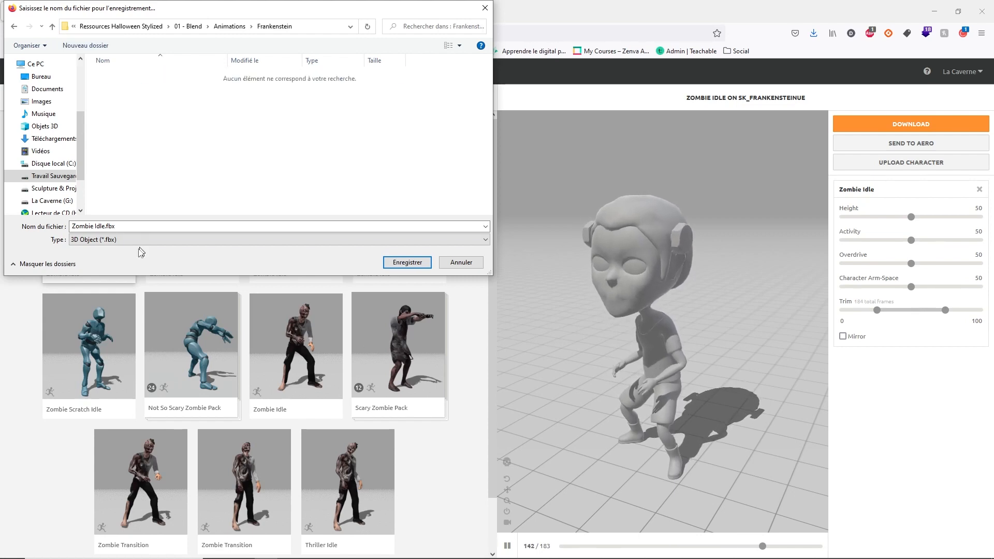
pyautogui.click(407, 262)
# Search the animations for "zombie" and look through the results for a suitable walk animation.
pyautogui.click(83, 98)
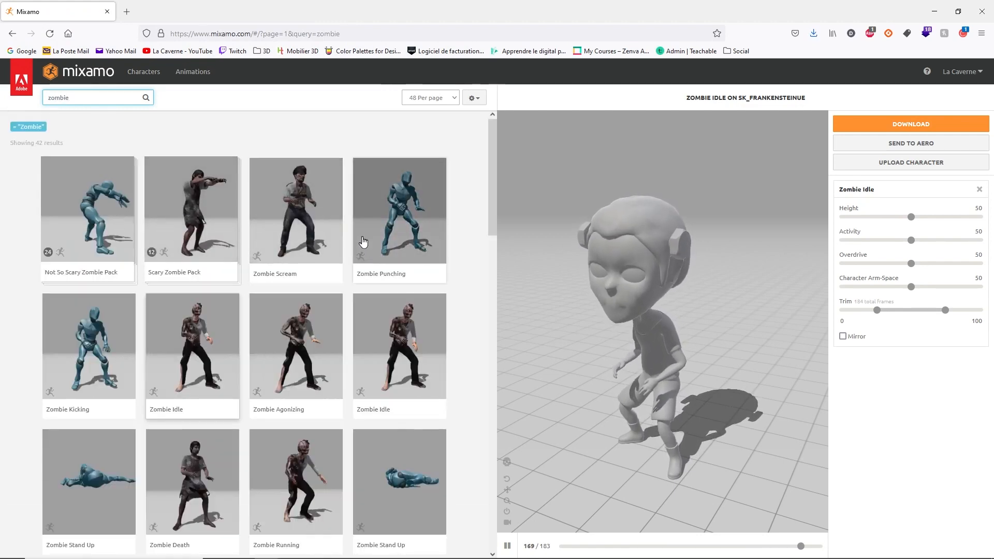
pyautogui.scroll(-3, 359, 248)
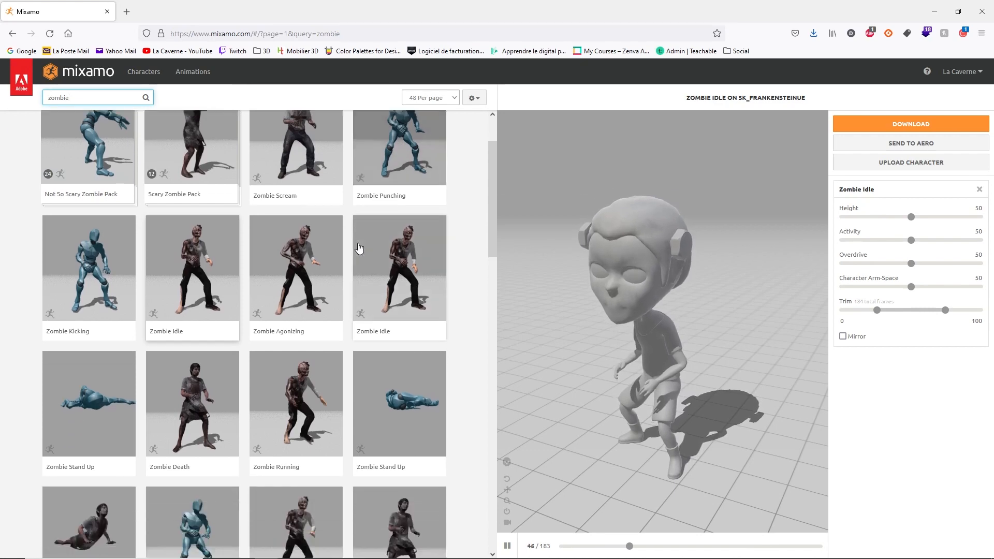
pyautogui.scroll(-1, 359, 248)
pyautogui.scroll(-4, 359, 248)
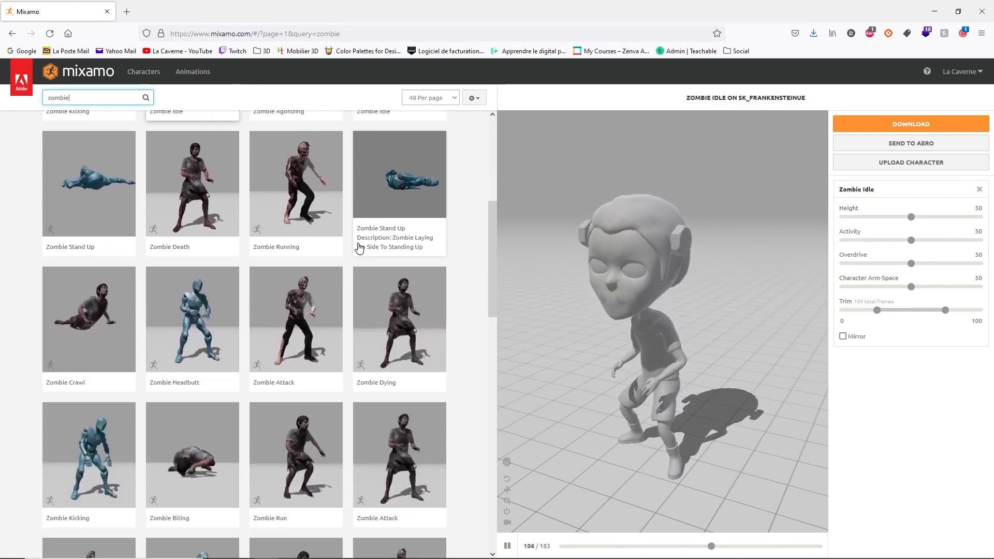
pyautogui.scroll(-2, 359, 249)
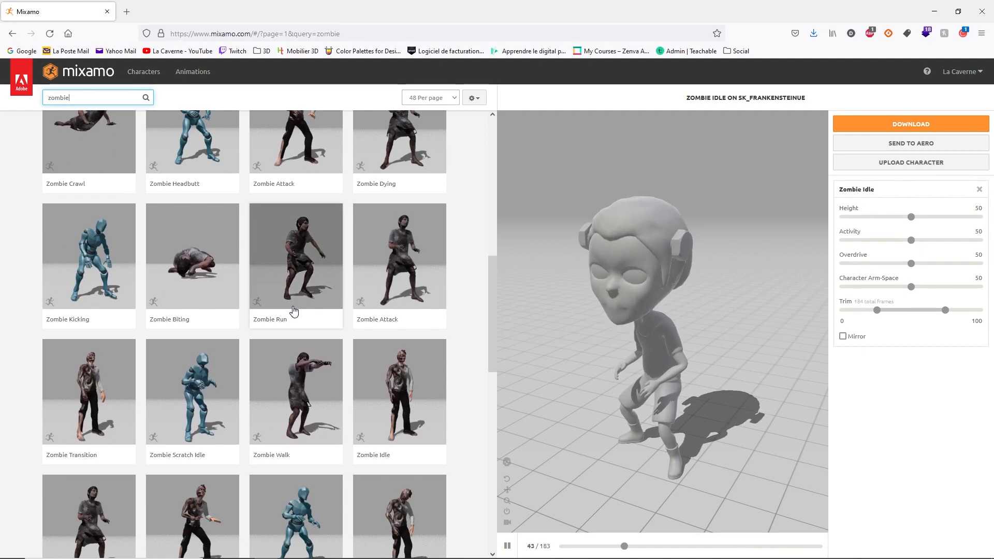
pyautogui.scroll(-2, 295, 312)
pyautogui.scroll(-4, 341, 323)
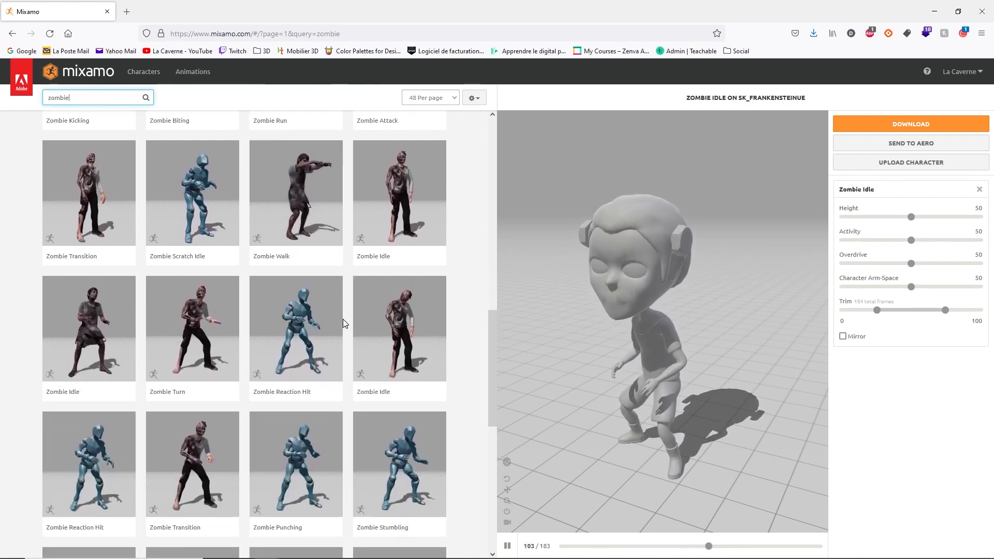
pyautogui.scroll(7, 342, 323)
# Search the animations for "zombie walk", apply Zombie Walk to the character and make it play in place.
pyautogui.click(80, 98)
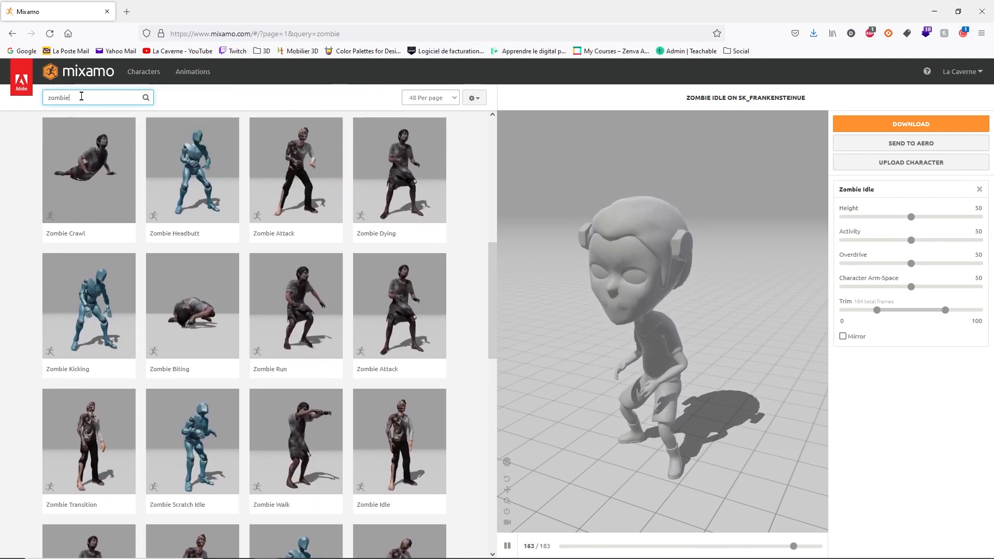
pyautogui.write('walk')
pyautogui.press('Return')
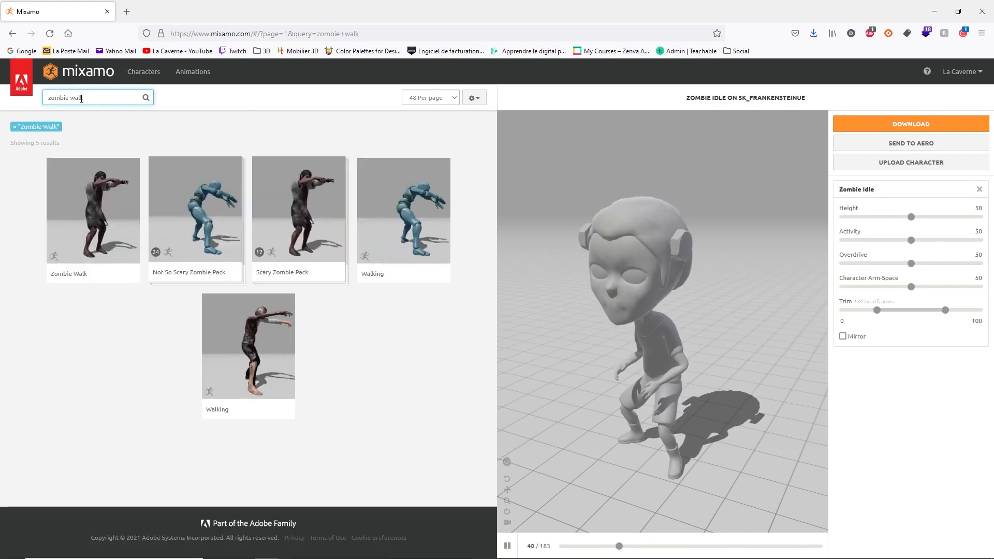
pyautogui.click(98, 237)
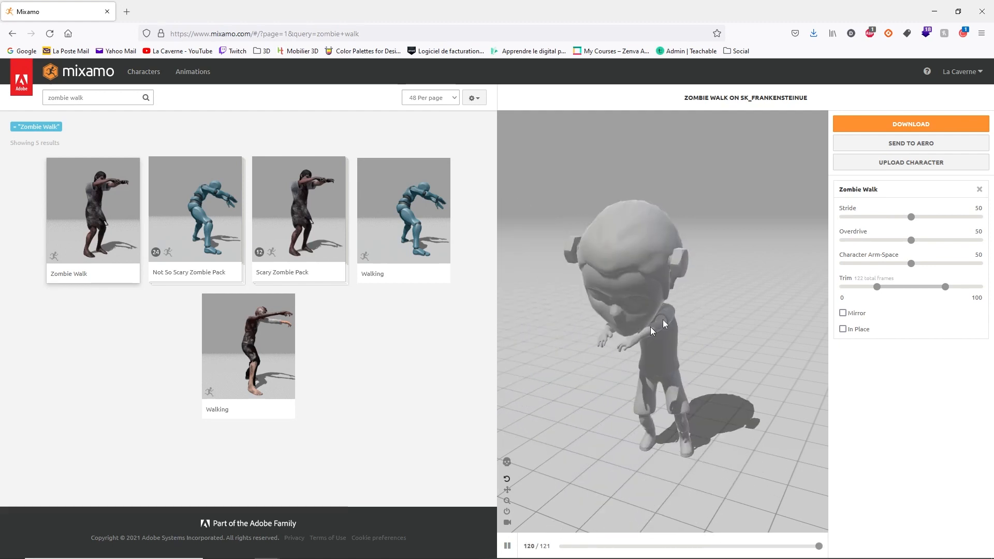
pyautogui.click(842, 329)
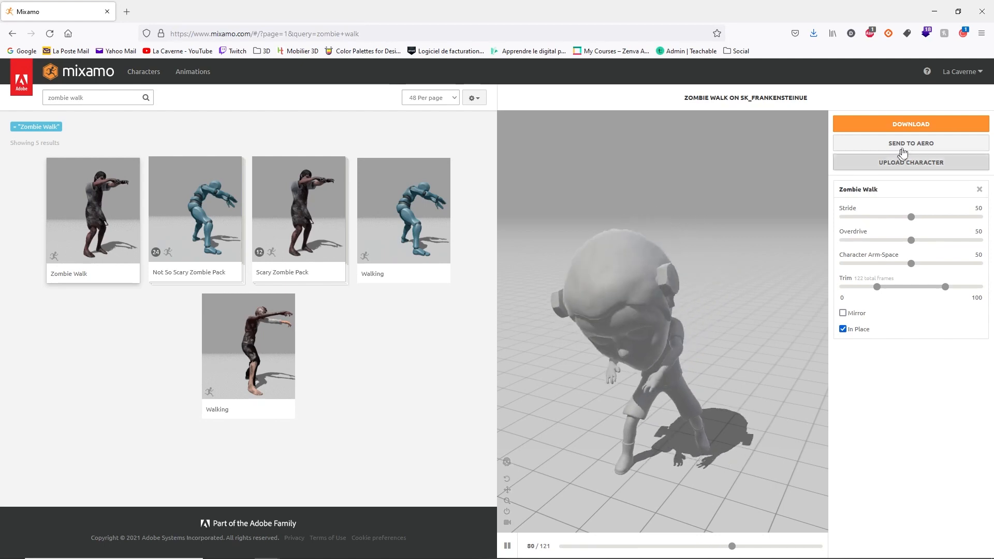
# Download the Zombie Walk animation as FBX Binary without skin at 30 fps and save Zombie Walk.fbx in the Animations > Frankenstein folder.
pyautogui.click(910, 125)
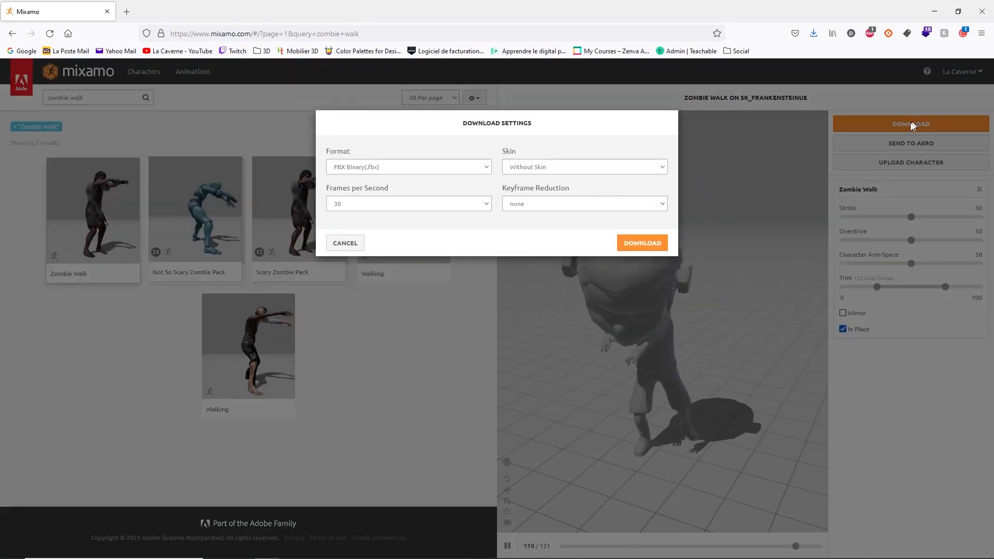
pyautogui.click(639, 244)
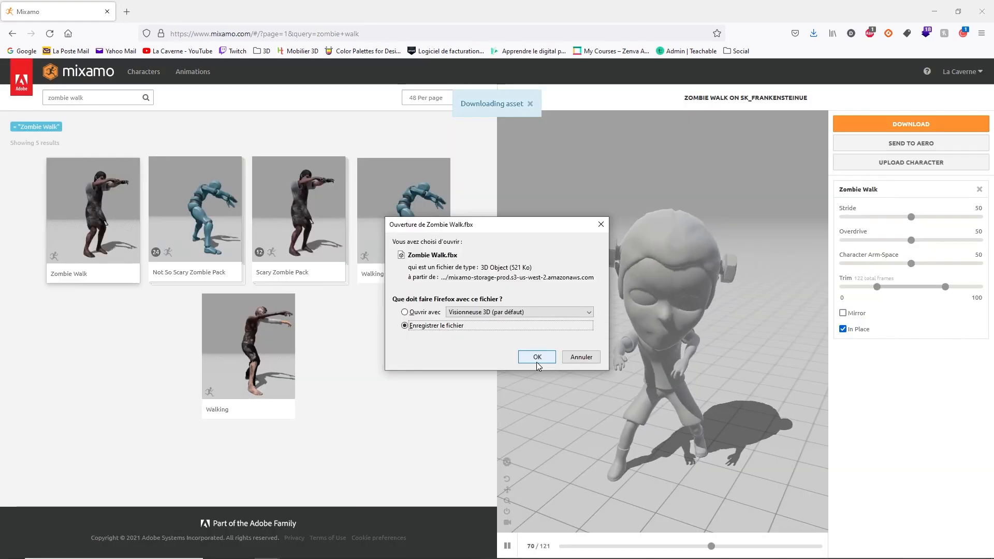
pyautogui.click(595, 356)
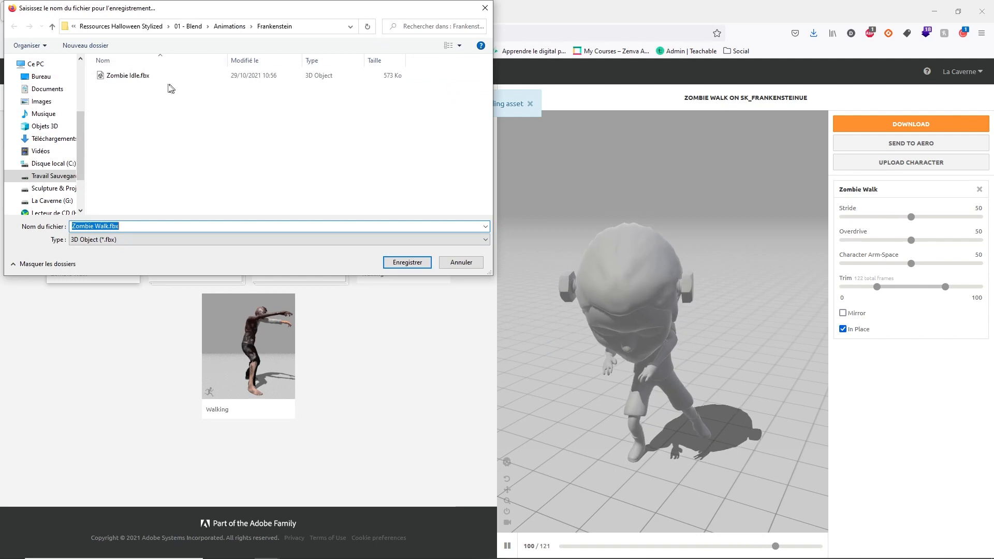
pyautogui.click(412, 262)
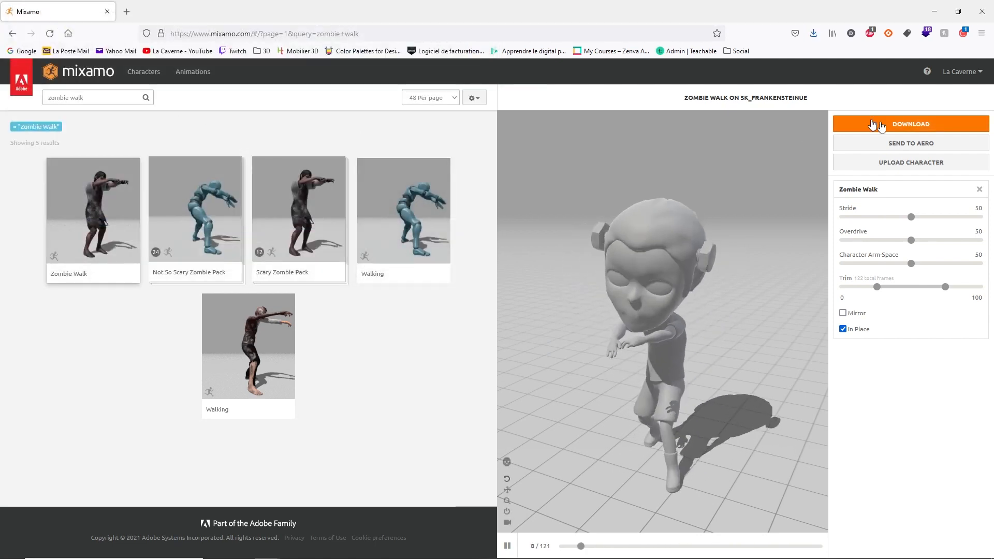
# Upload SK_SoricereUE.fbx from the Personnages > UE export folder as a new character.
pyautogui.click(915, 164)
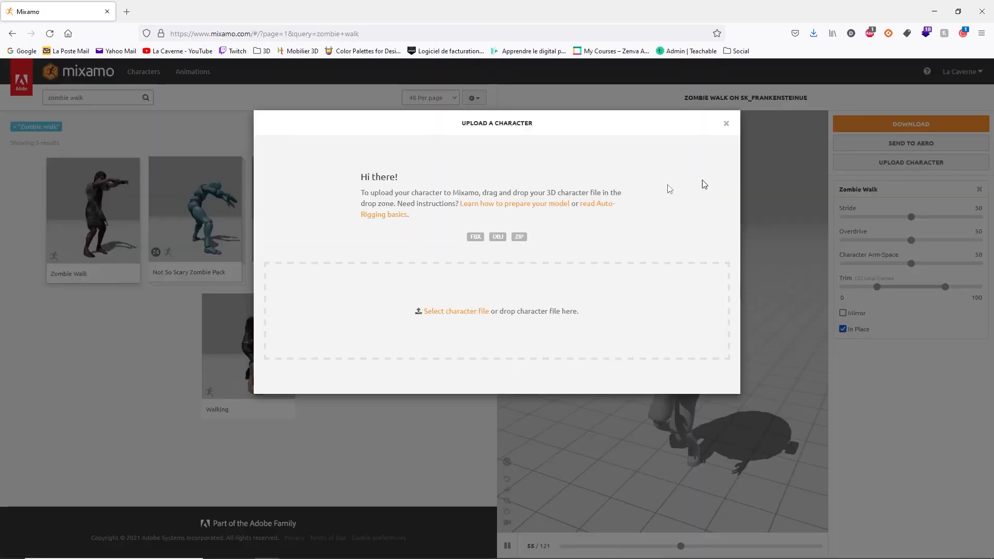
pyautogui.click(460, 309)
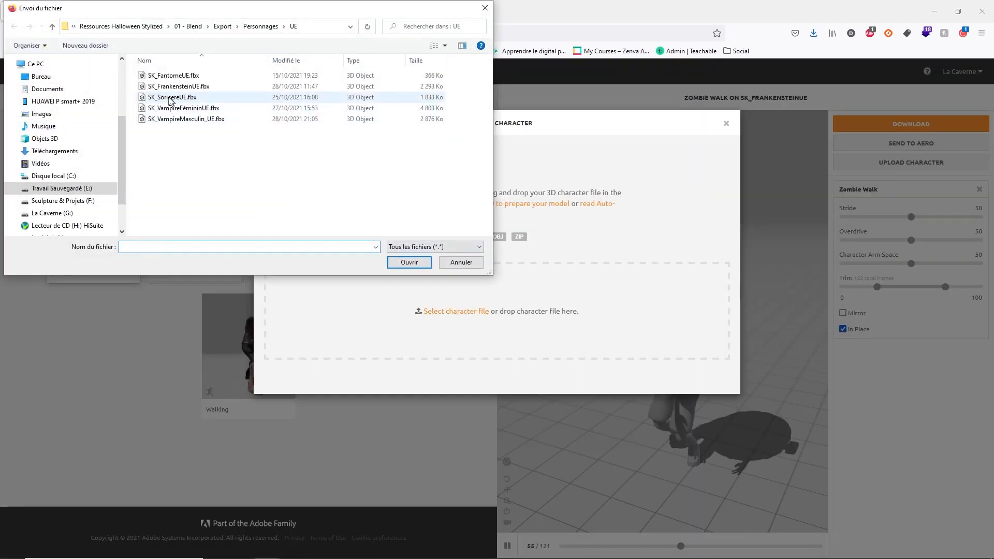
pyautogui.doubleClick(169, 100)
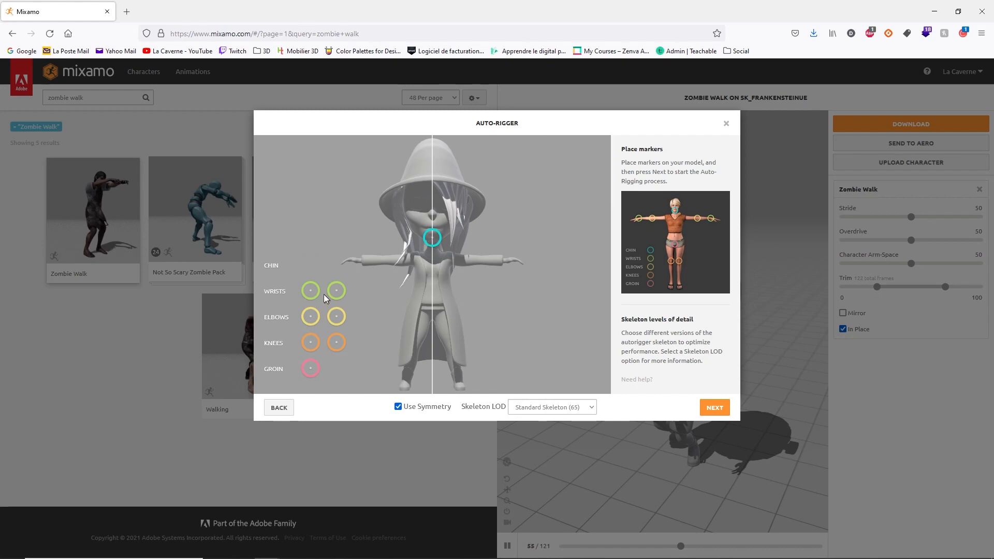
# Auto-rig the witch with symmetric markers on the chin, wrists, elbows, knees and groin, and accept it as the new character.
pyautogui.moveTo(318, 293); pyautogui.dragTo(320, 295)
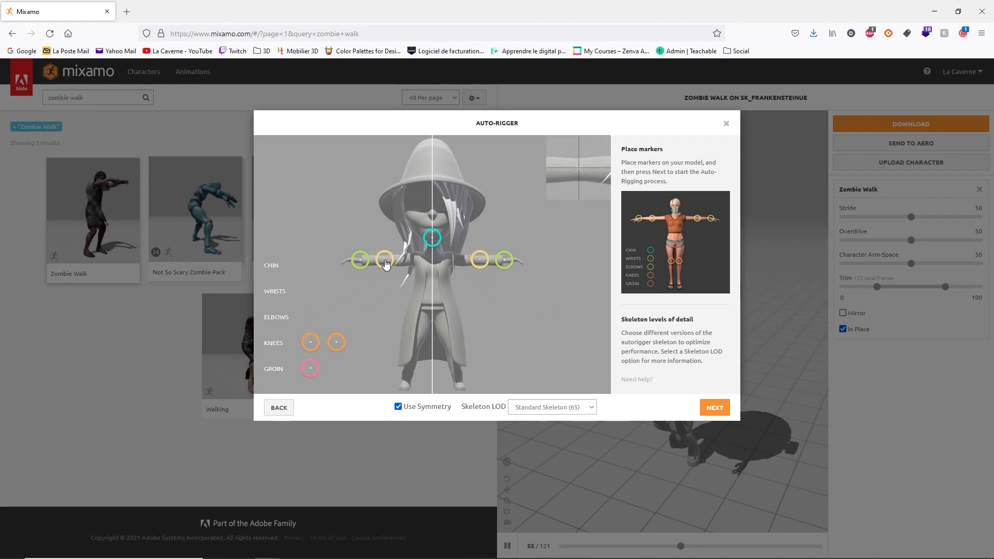
pyautogui.moveTo(316, 352); pyautogui.dragTo(317, 346)
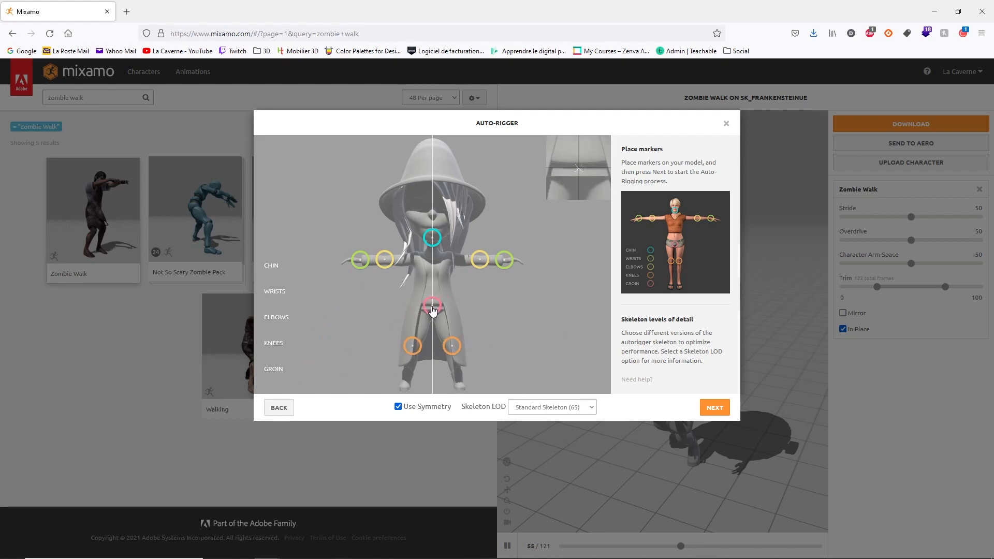
pyautogui.click(715, 408)
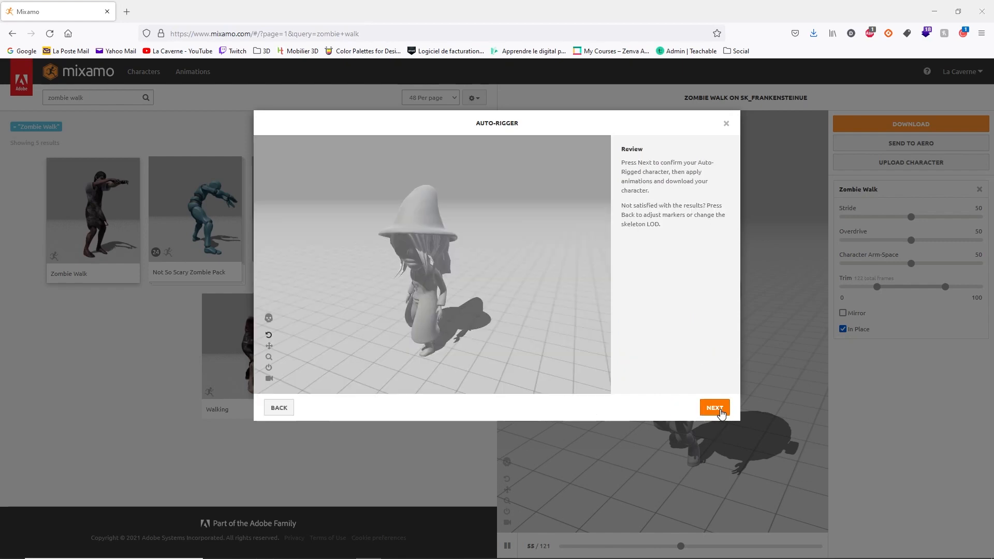
pyautogui.click(719, 409)
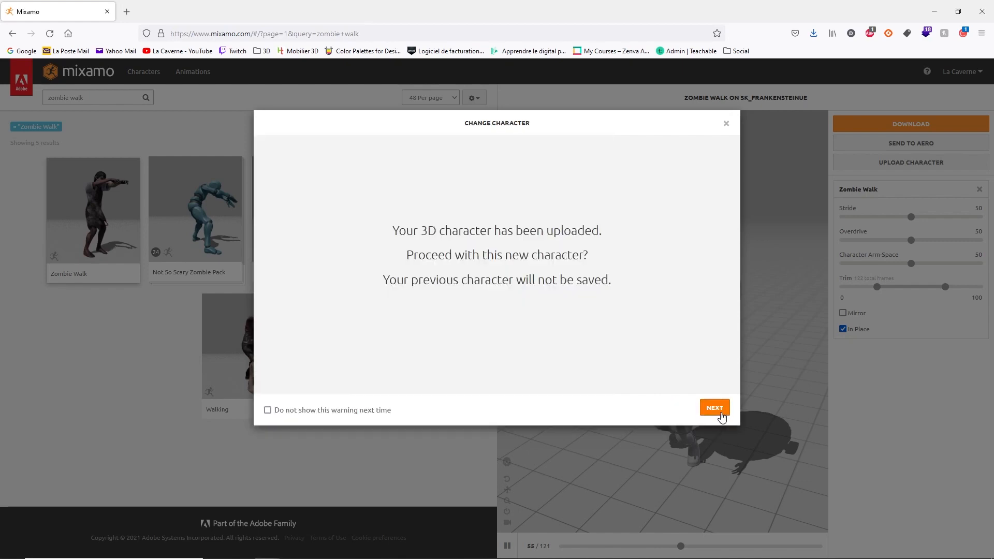
pyautogui.click(719, 409)
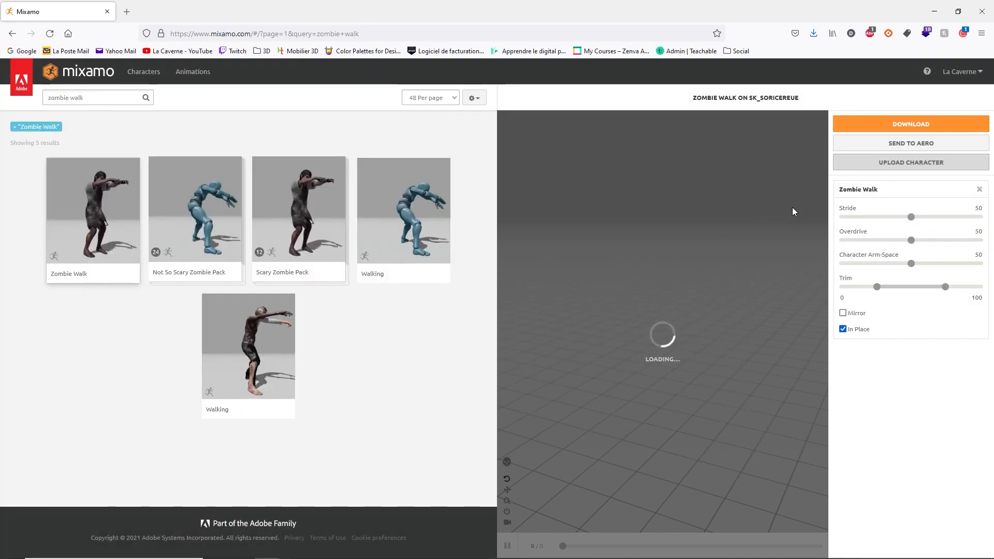
# Remove the Zombie Walk animation from the witch, download her rig and save it as SK_Soricere_TPose in the 01 - Blend > Rigs folder.
pyautogui.click(978, 190)
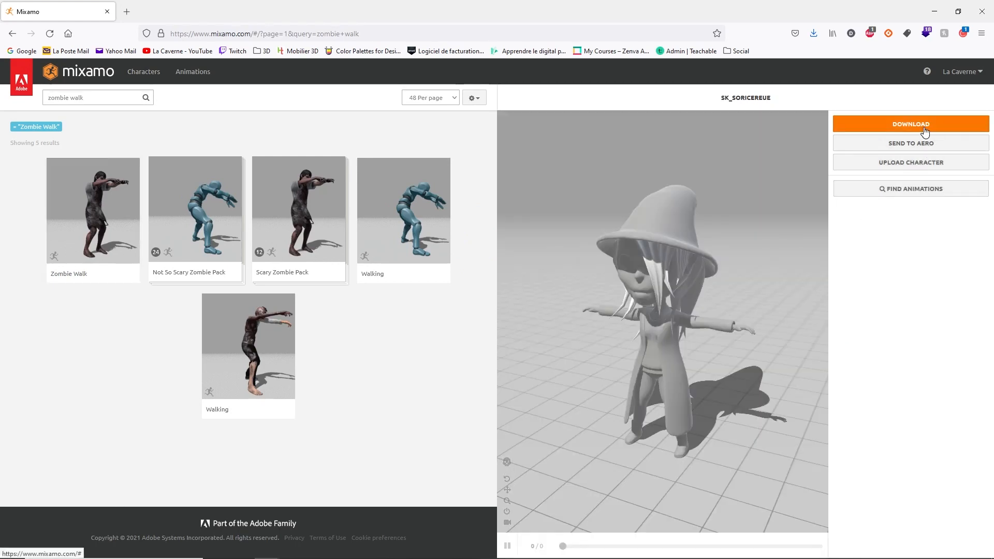
pyautogui.click(925, 127)
pyautogui.click(639, 207)
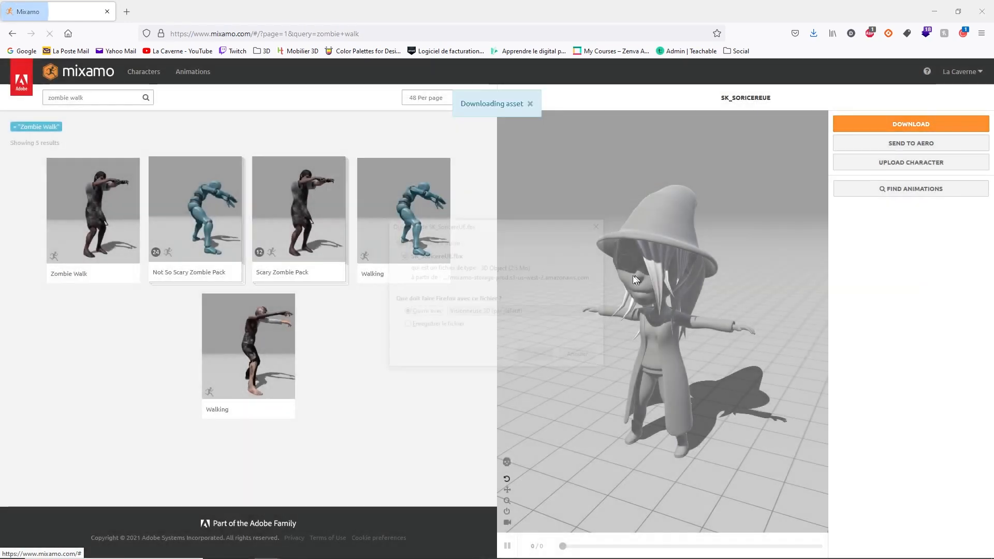
pyautogui.click(524, 356)
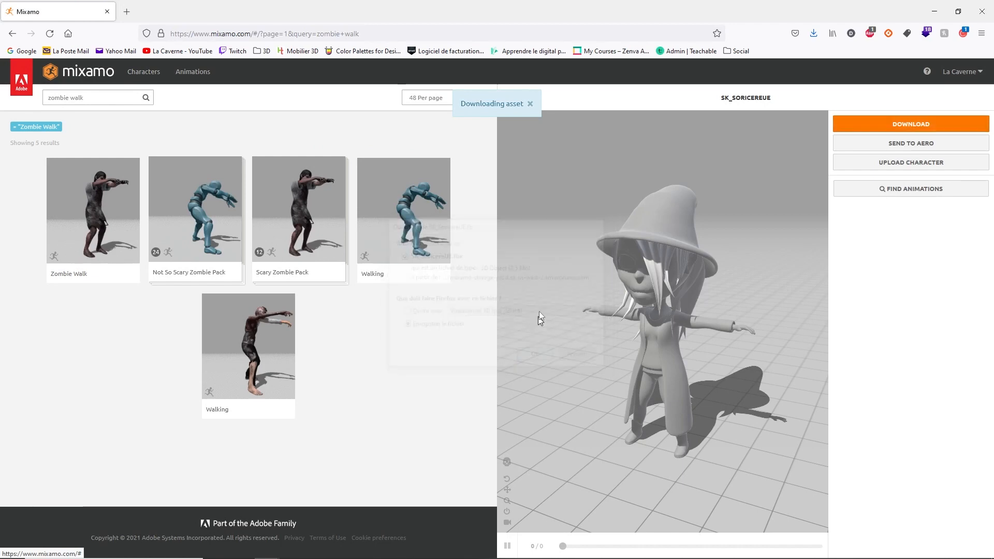
pyautogui.click(196, 27)
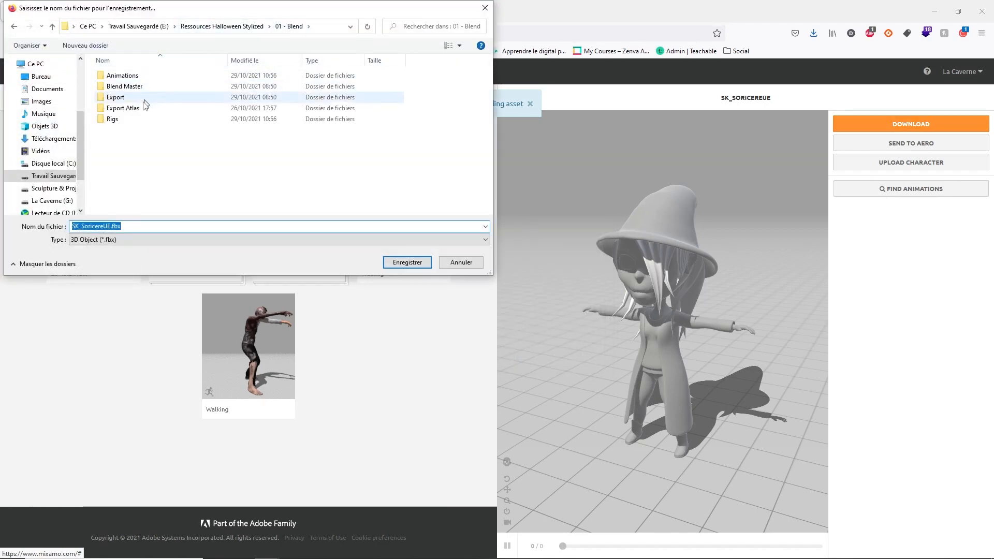
pyautogui.doubleClick(193, 123)
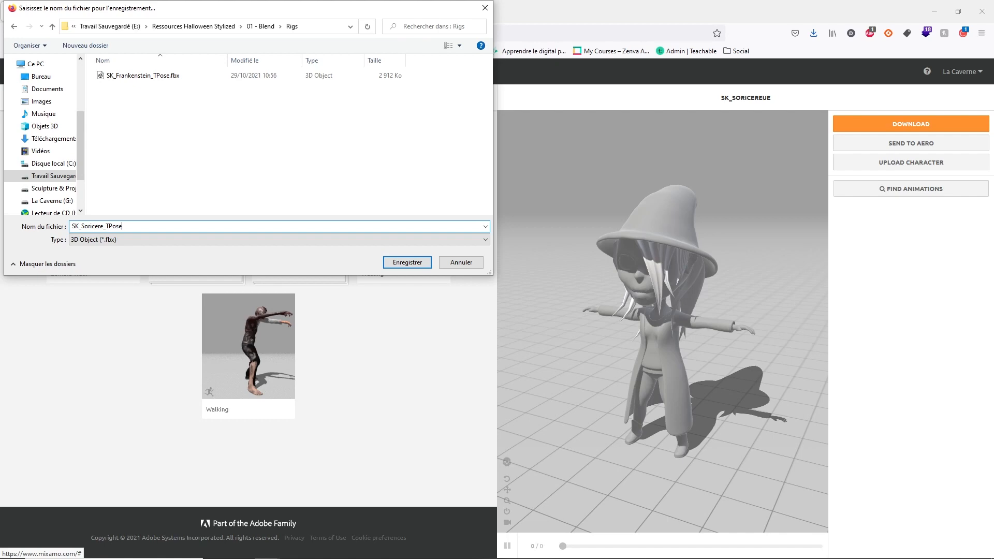
pyautogui.press('Return')
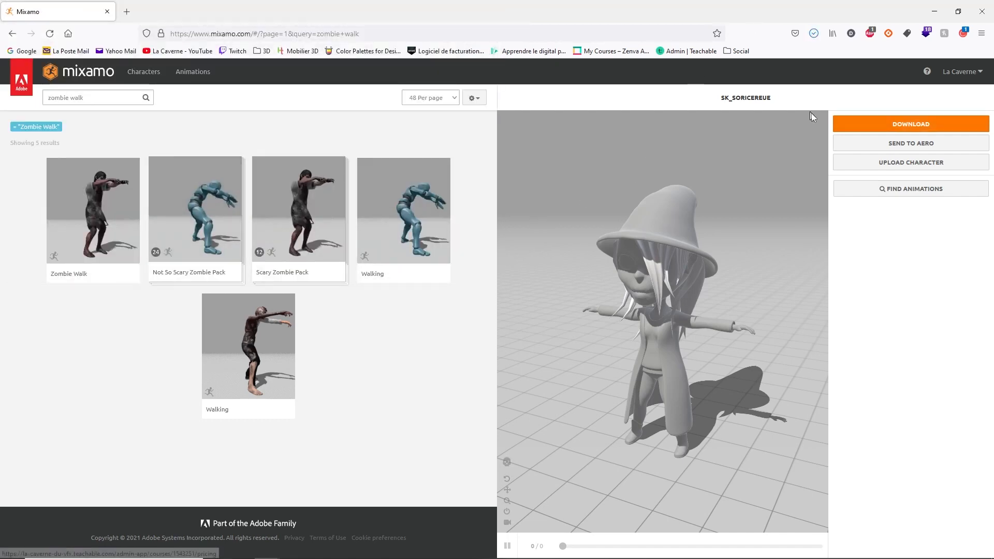
# Search the animations for "idle" and apply the Idle shown on the first red mannequin to the witch.
pyautogui.click(125, 93)
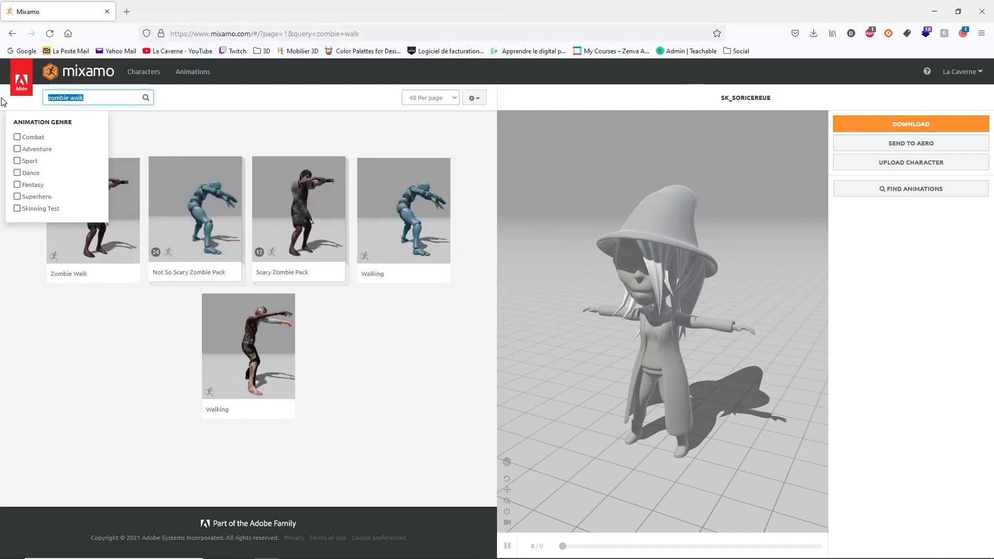
pyautogui.write('idle')
pyautogui.press('Return')
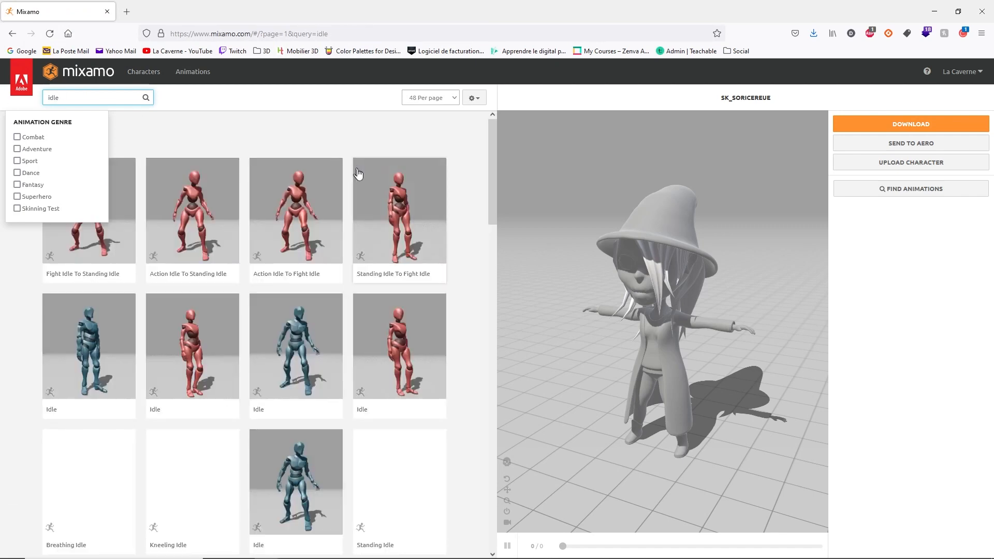
pyautogui.click(440, 210)
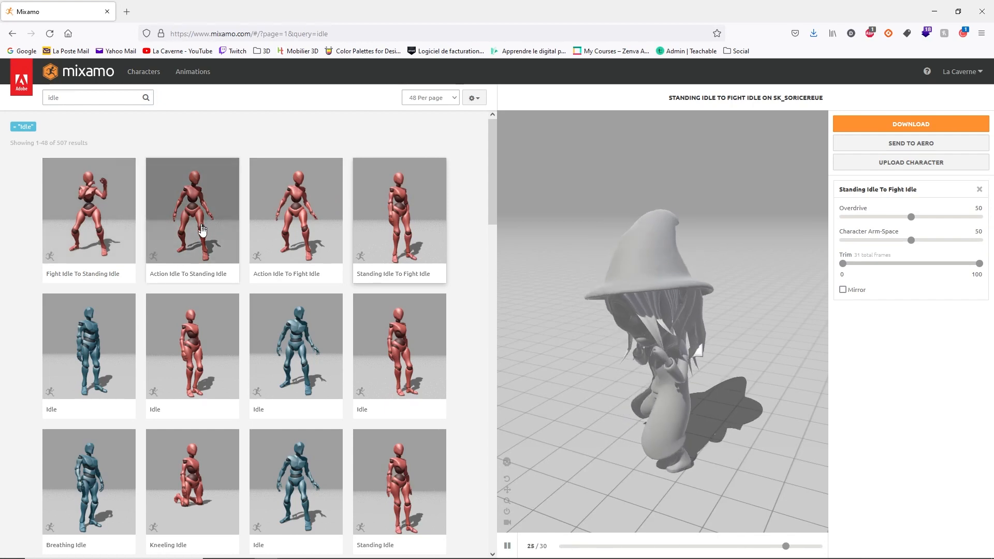
pyautogui.scroll(-1, 202, 230)
pyautogui.click(195, 293)
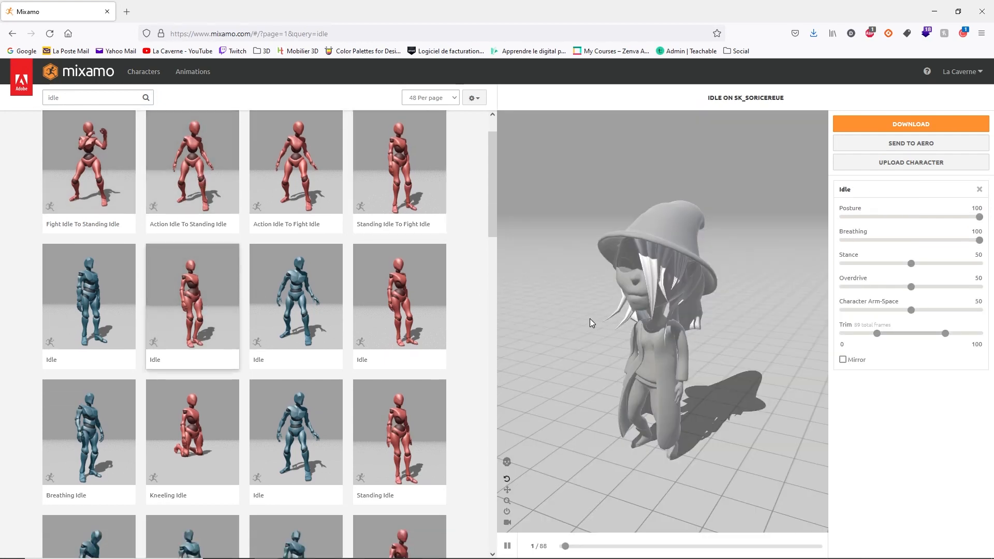
# Set the Idle animation's Character Arm-Space to 56 and check the witch's arms from the front and side.
pyautogui.scroll(3, 603, 314)
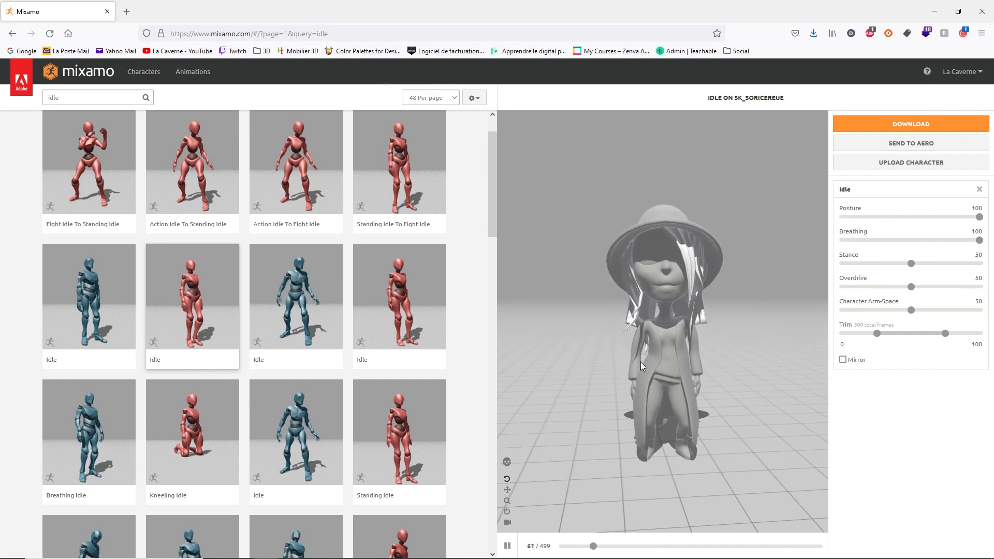
pyautogui.moveTo(702, 414); pyautogui.dragTo(667, 405)
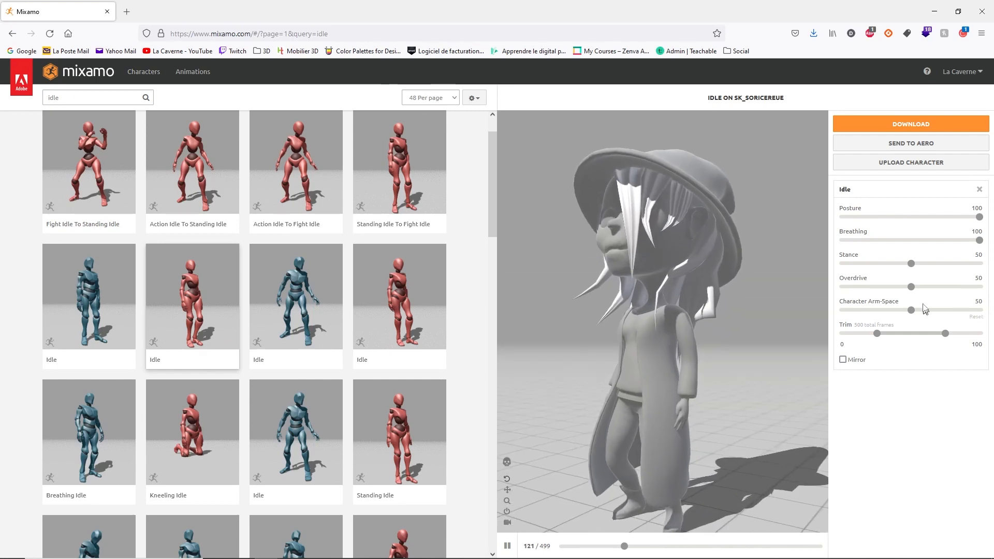
pyautogui.moveTo(910, 311); pyautogui.dragTo(919, 311)
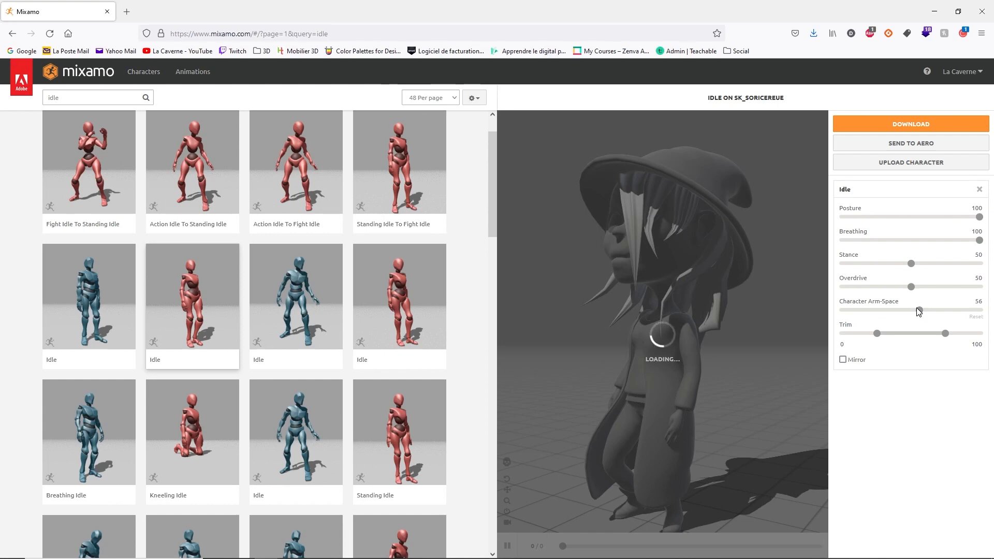
pyautogui.moveTo(702, 315); pyautogui.dragTo(742, 316)
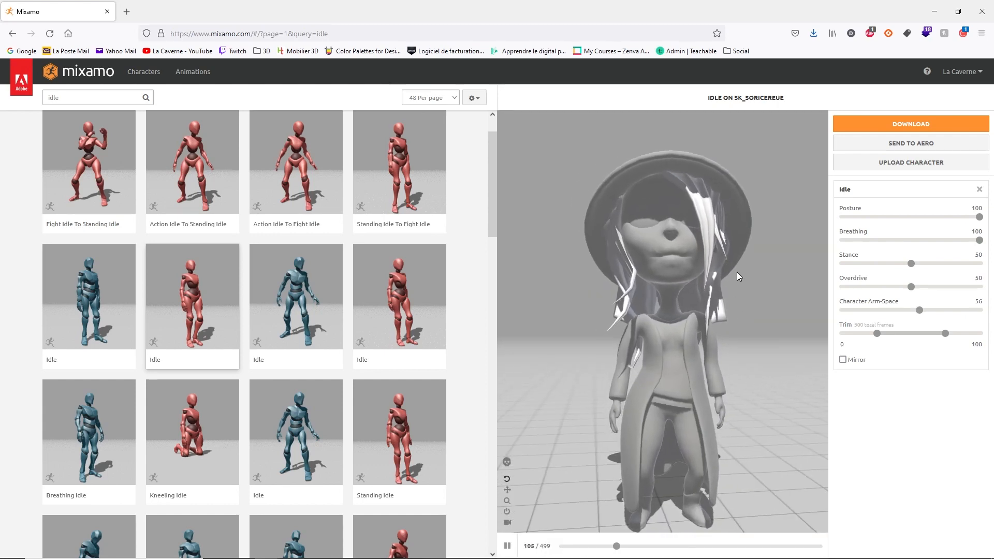
pyautogui.moveTo(737, 271); pyautogui.dragTo(652, 277)
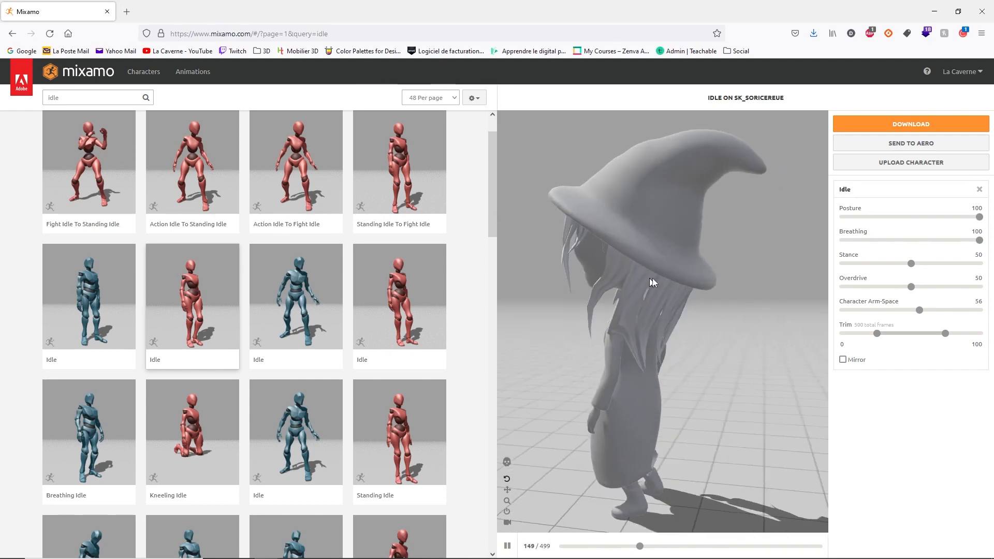
# Download the Idle animation as FBX Binary without skin at 30 fps, choosing to save the file.
pyautogui.click(916, 125)
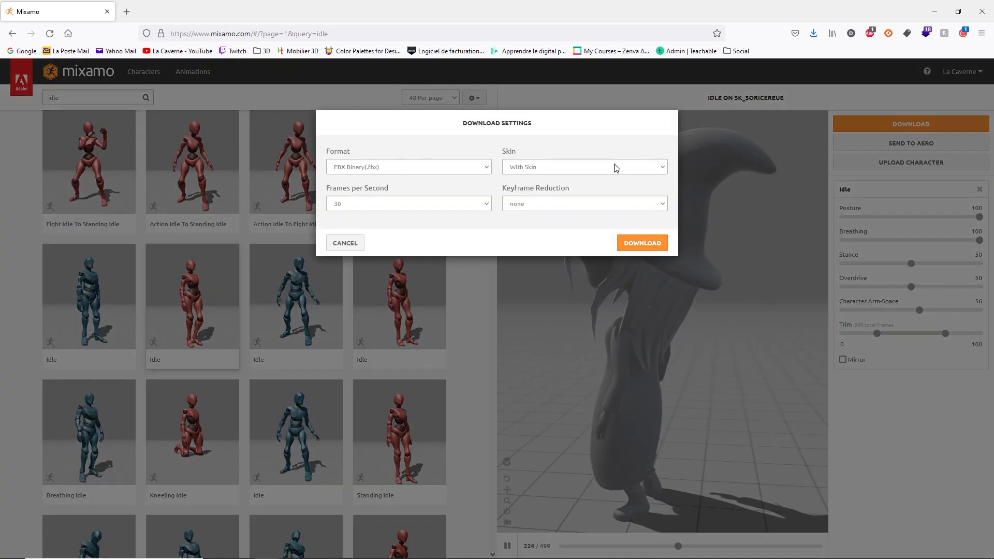
pyautogui.click(615, 167)
pyautogui.click(625, 242)
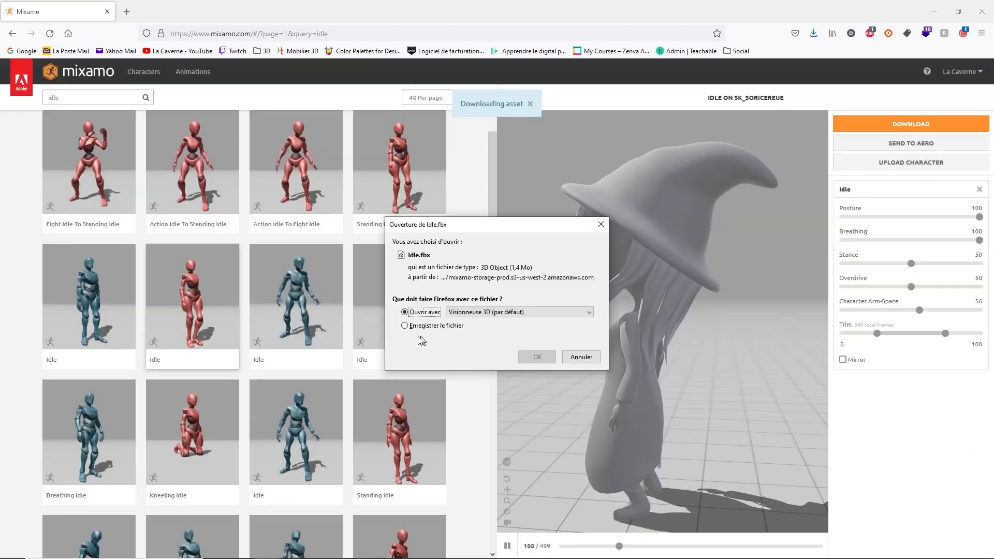
pyautogui.click(536, 356)
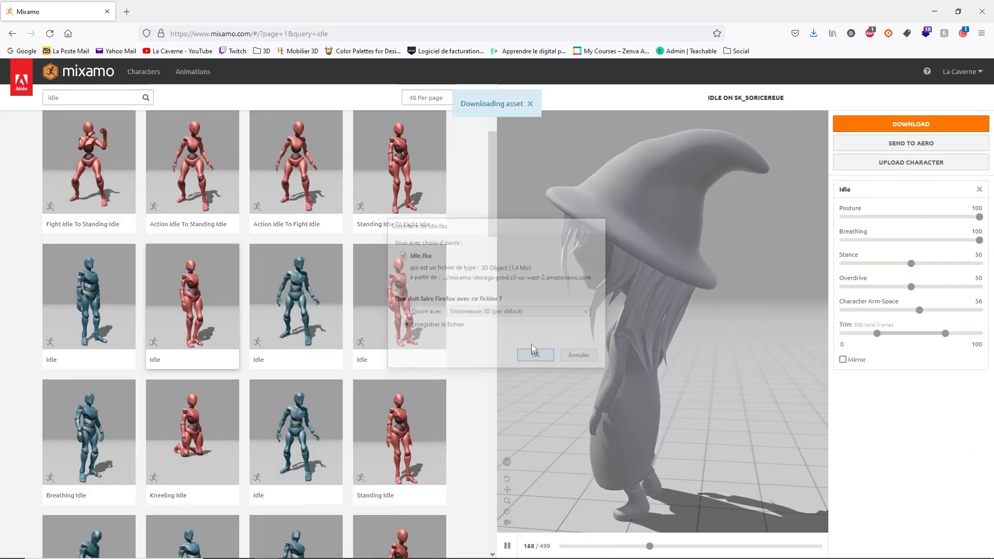
# Create a Sorcière folder inside 01 - Blend > Animations and save Idle.fbx in it.
pyautogui.click(265, 27)
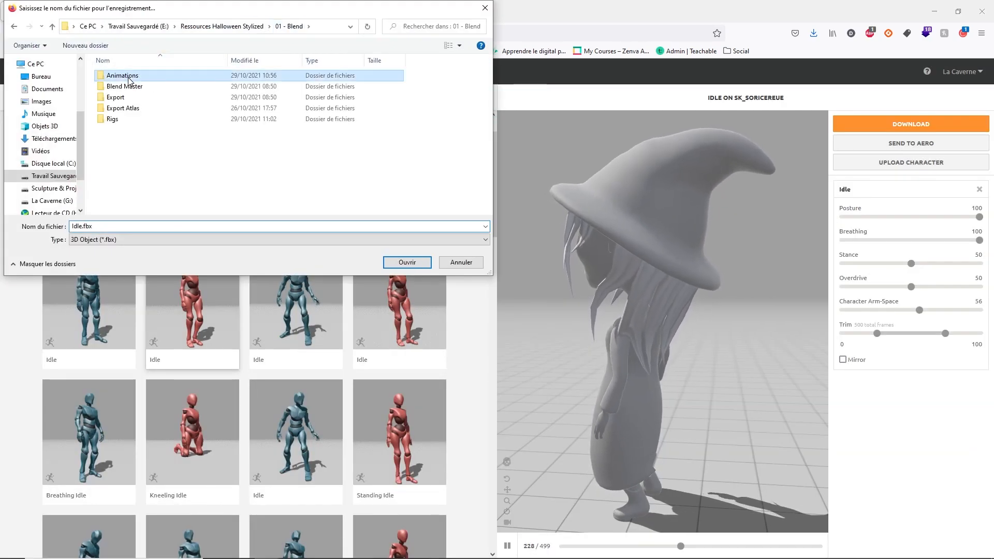
pyautogui.doubleClick(111, 75)
pyautogui.click(102, 45)
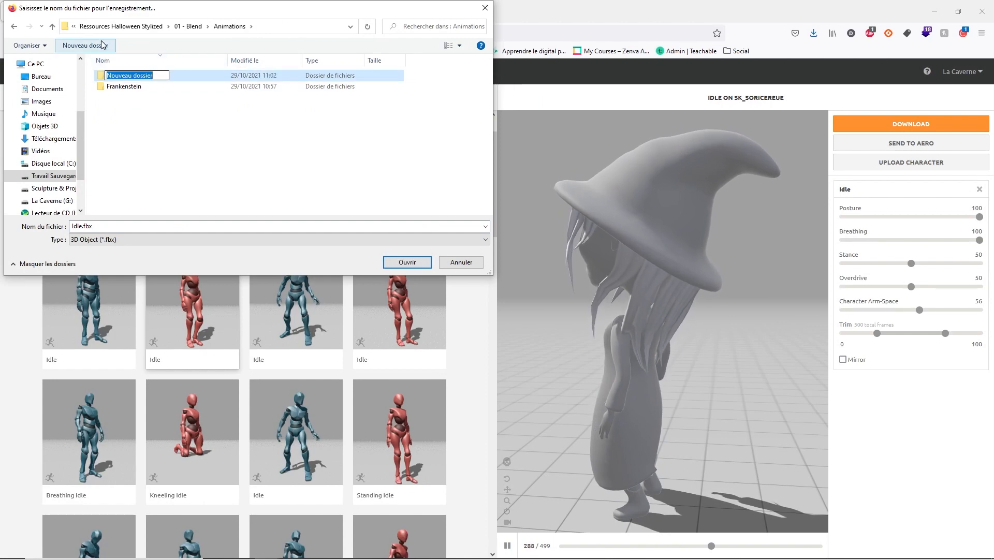
pyautogui.write('Sorcière')
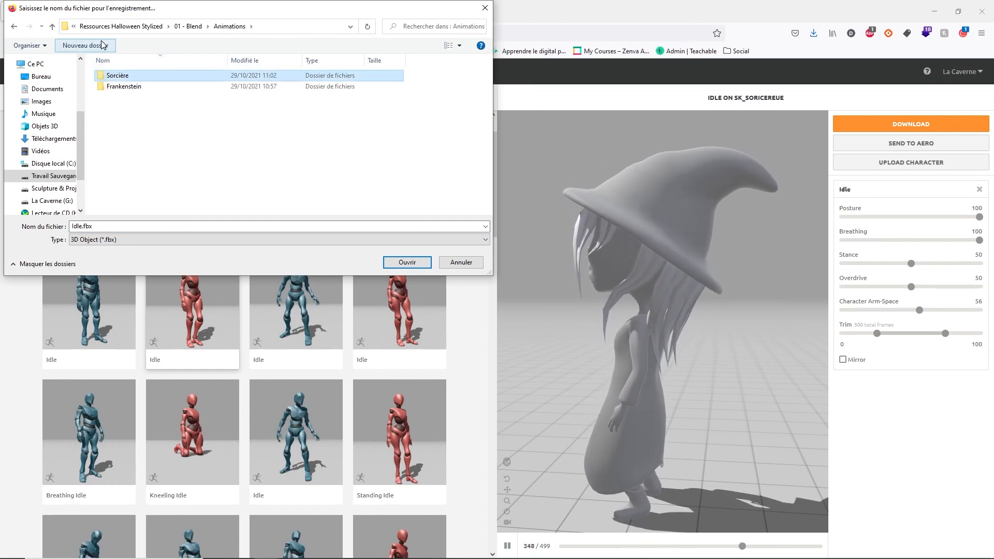
pyautogui.doubleClick(139, 76)
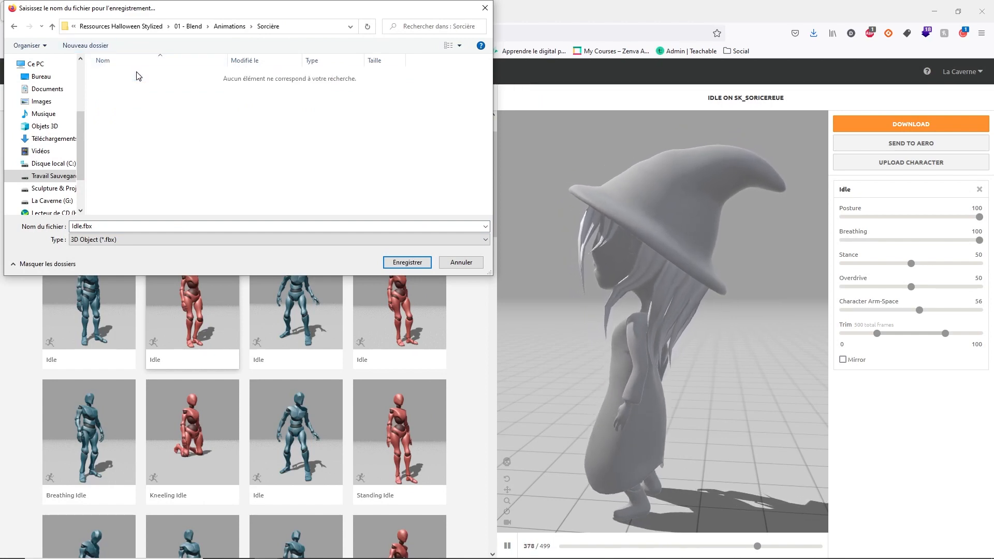
pyautogui.click(426, 263)
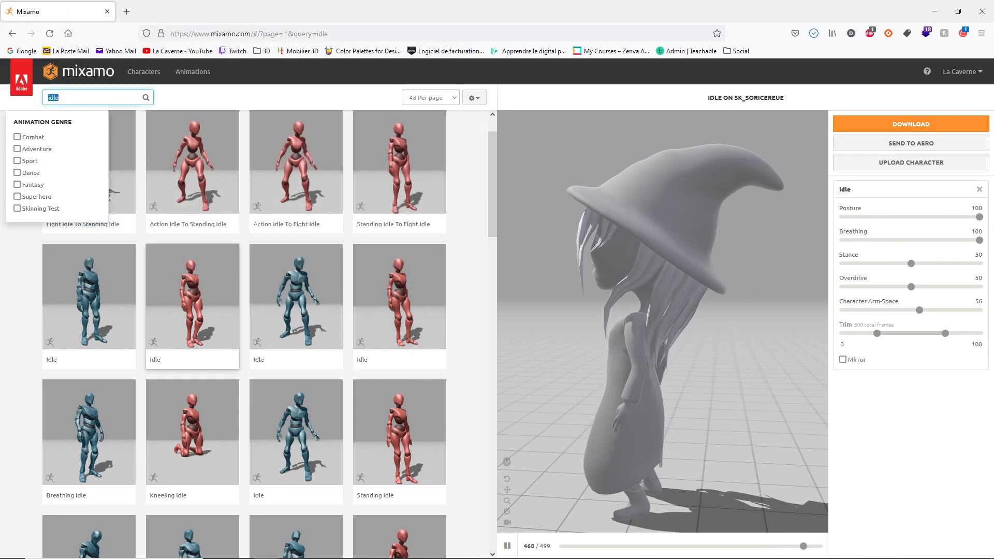
# Search the animations for "walk", apply the second red-mannequin Walking animation in place, and set its Character Arm-Space to 56.
pyautogui.write('walk')
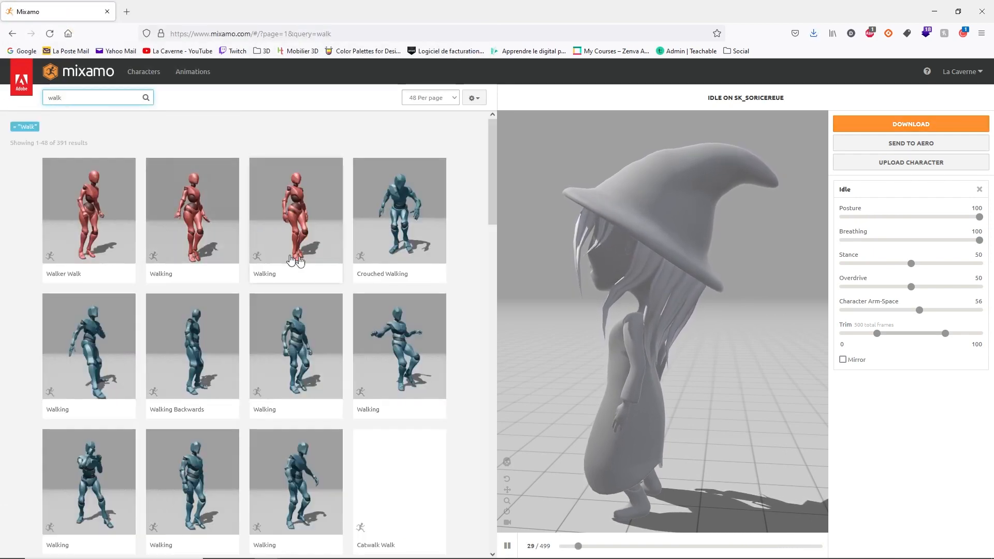
pyautogui.click(283, 222)
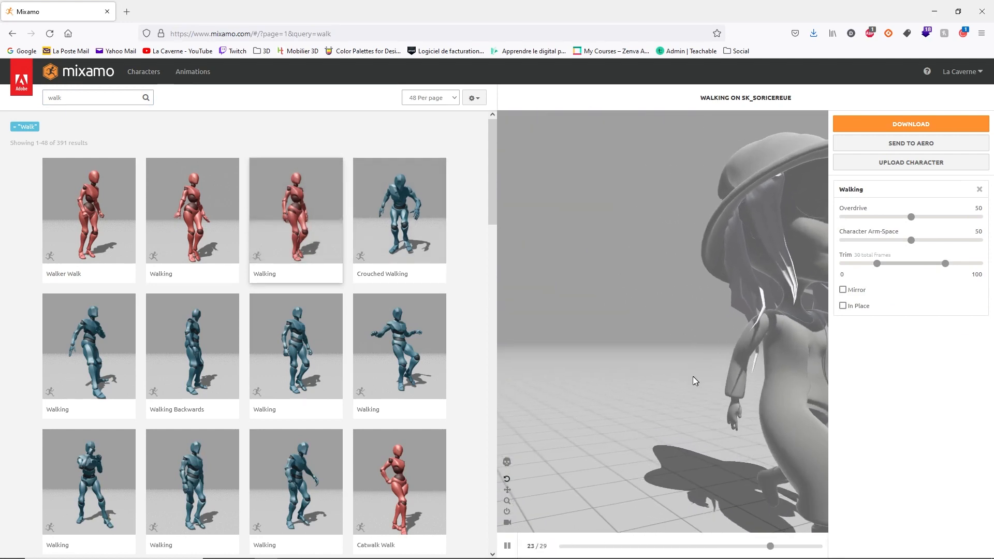
pyautogui.moveTo(677, 383)
pyautogui.mouseDown()
pyautogui.moveTo(651, 384)
pyautogui.moveTo(660, 379)
pyautogui.mouseUp()
pyautogui.click(843, 306)
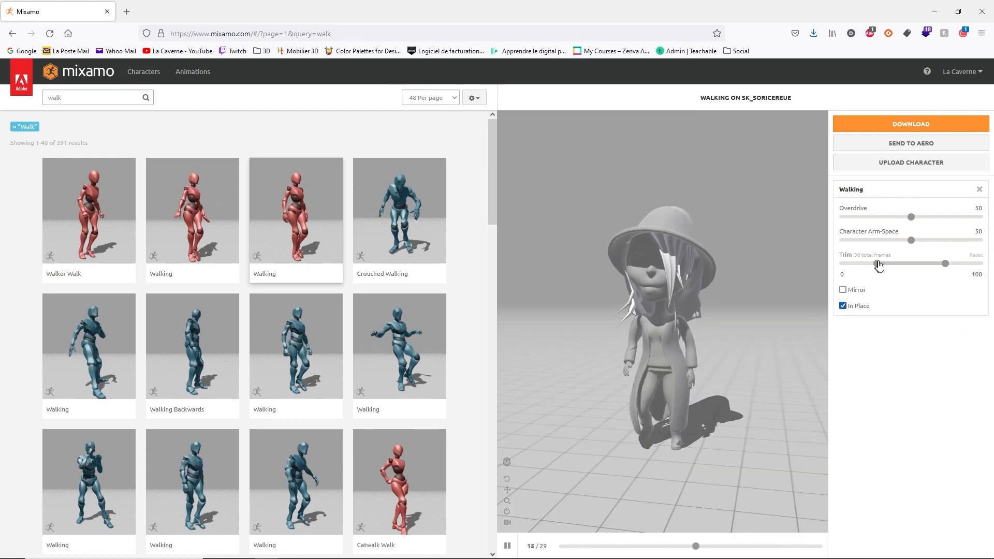
pyautogui.moveTo(911, 241); pyautogui.dragTo(920, 243)
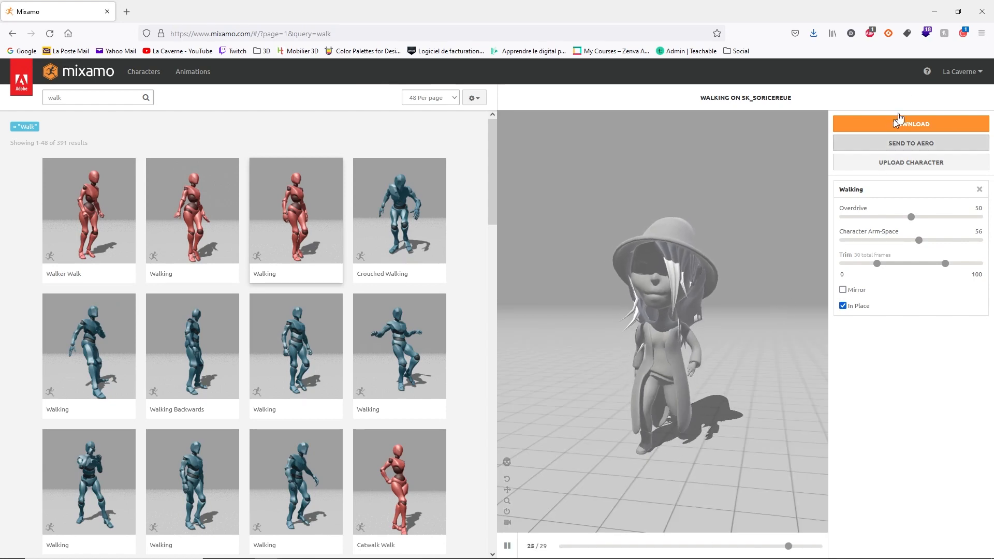
# Download the Walking animation as FBX Binary without skin at 30 fps and save Walking.fbx in the Animations > Sorcière folder.
pyautogui.click(906, 125)
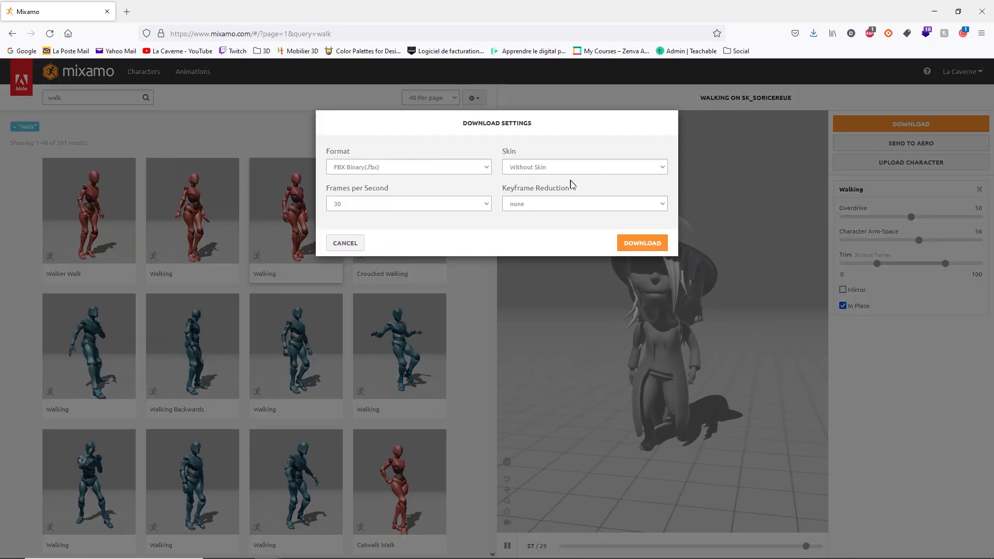
pyautogui.click(643, 244)
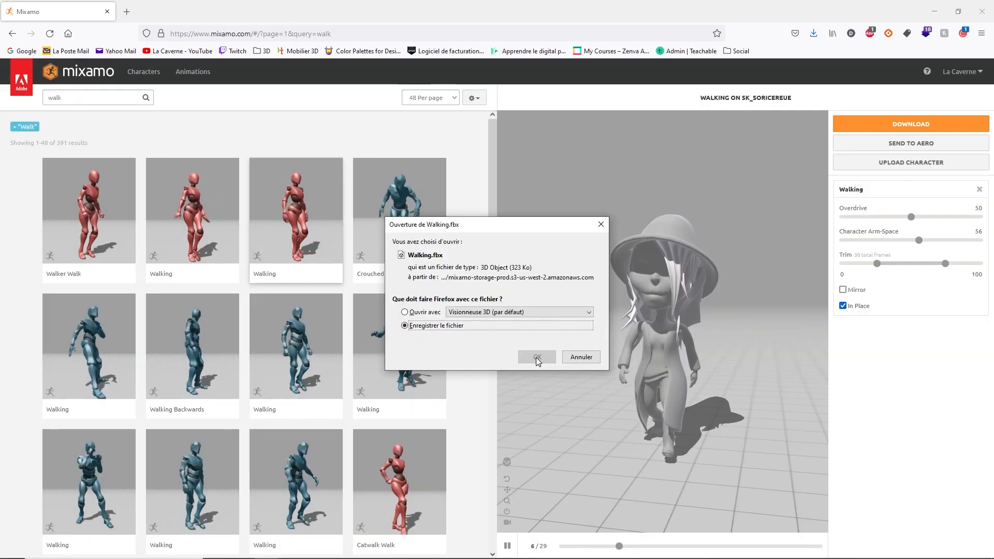
pyautogui.click(537, 357)
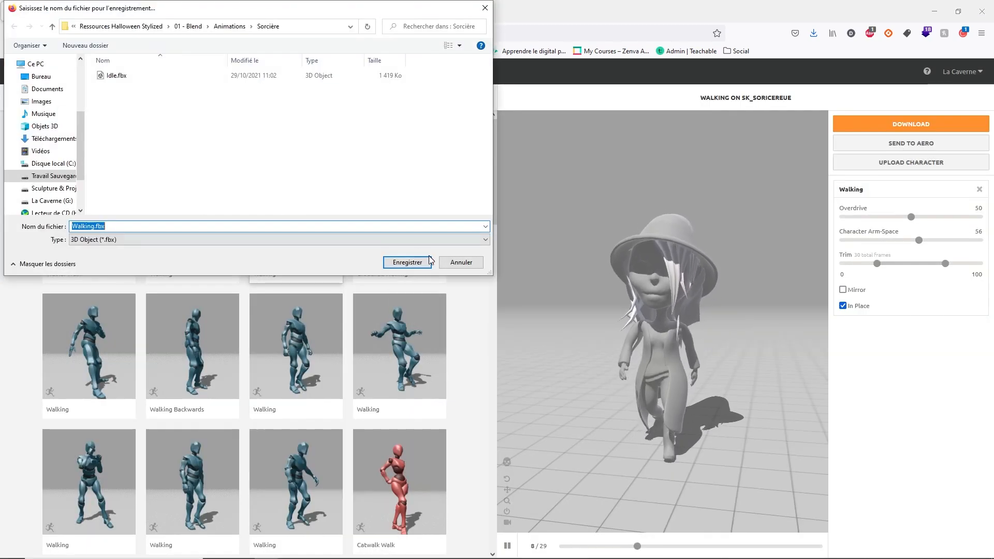
pyautogui.click(407, 262)
pyautogui.moveTo(85, 97); pyautogui.dragTo(25, 97)
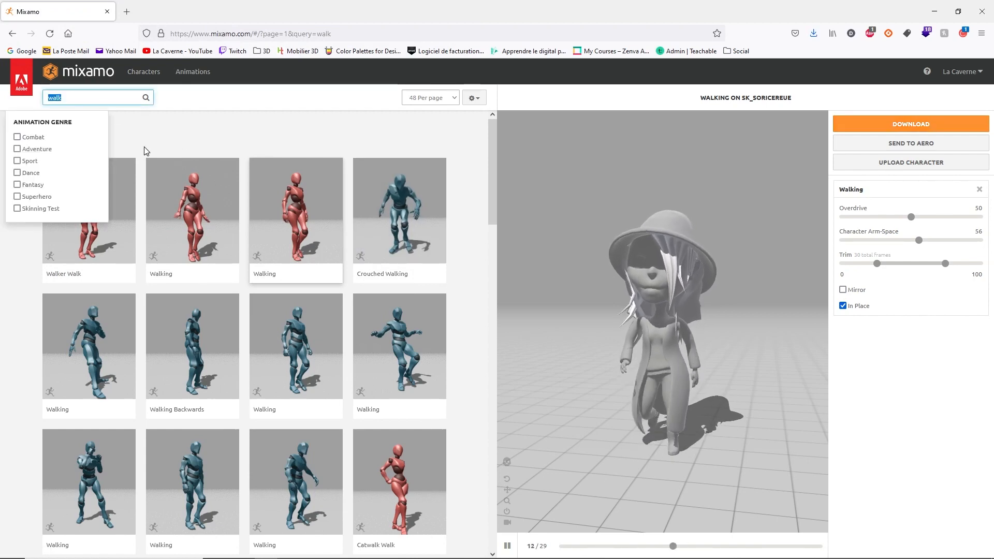
pyautogui.write('c')
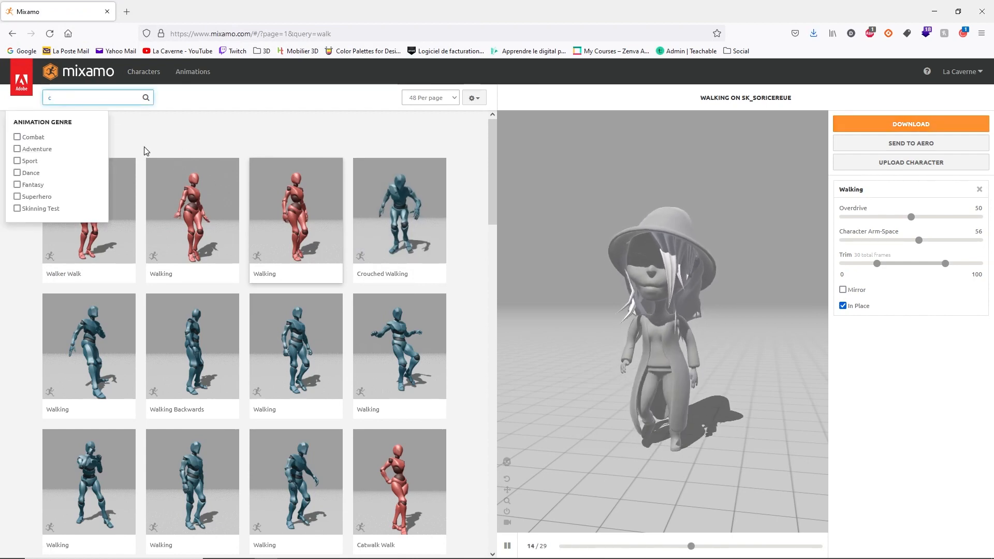
pyautogui.write('arfating')
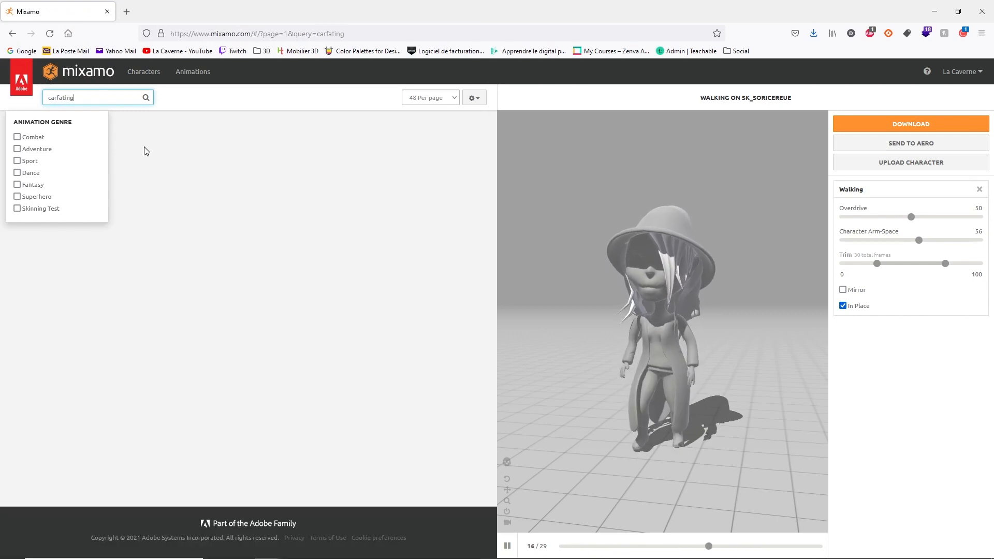
# Search the animations for "crafting".
pyautogui.moveTo(83, 98); pyautogui.dragTo(3, 101)
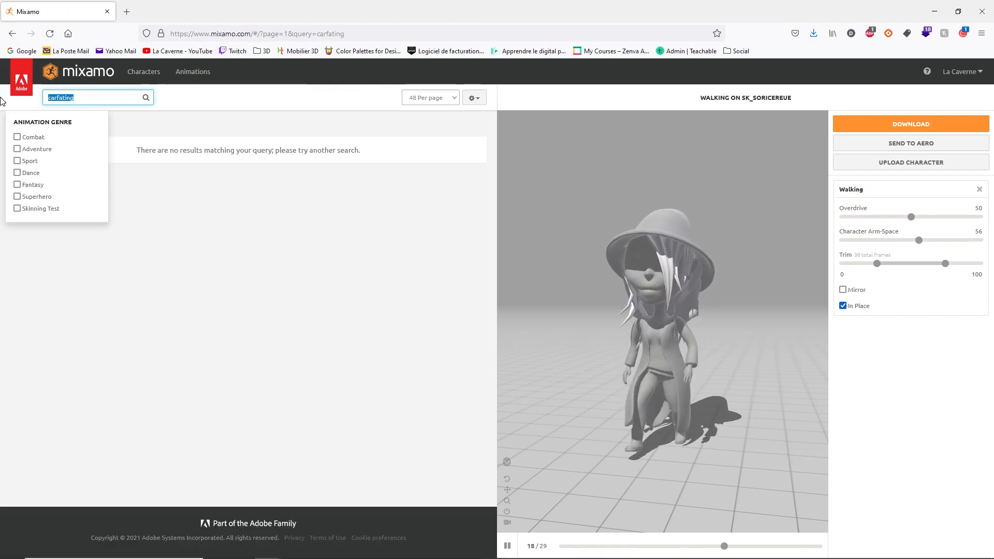
pyautogui.write('cr')
pyautogui.write('g')
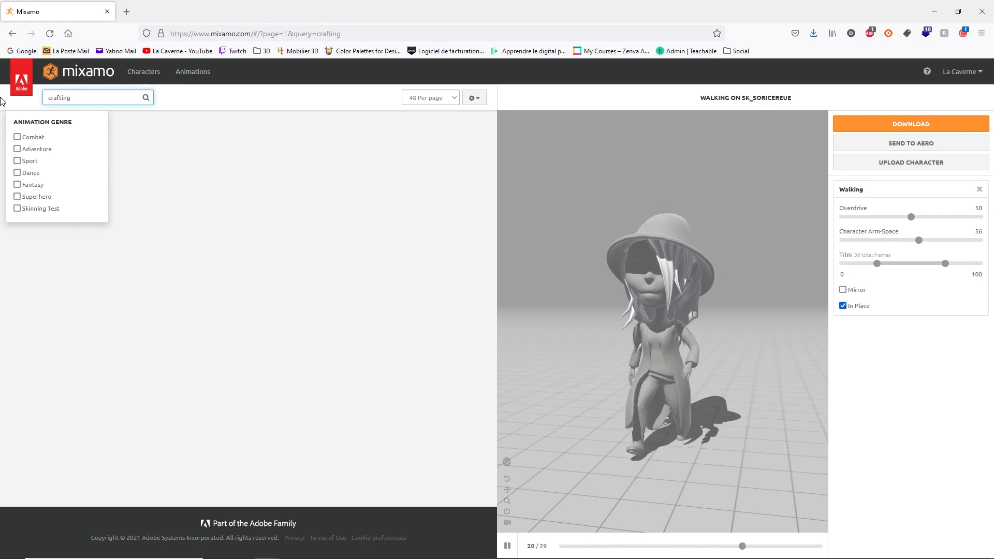
# Search the animations for "craft", replace the search with "potion", and look through the results for a witch animation.
pyautogui.press('Return')
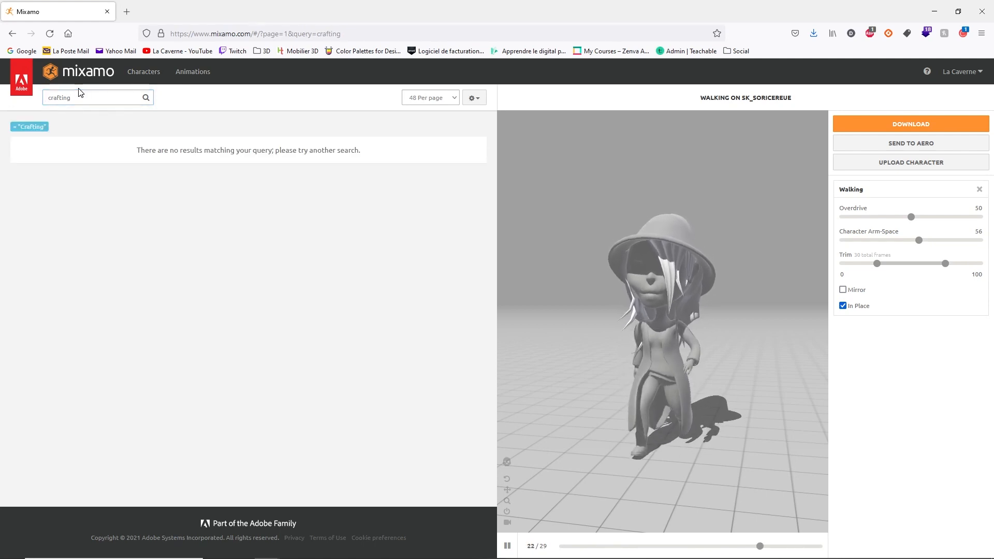
pyautogui.click(79, 96)
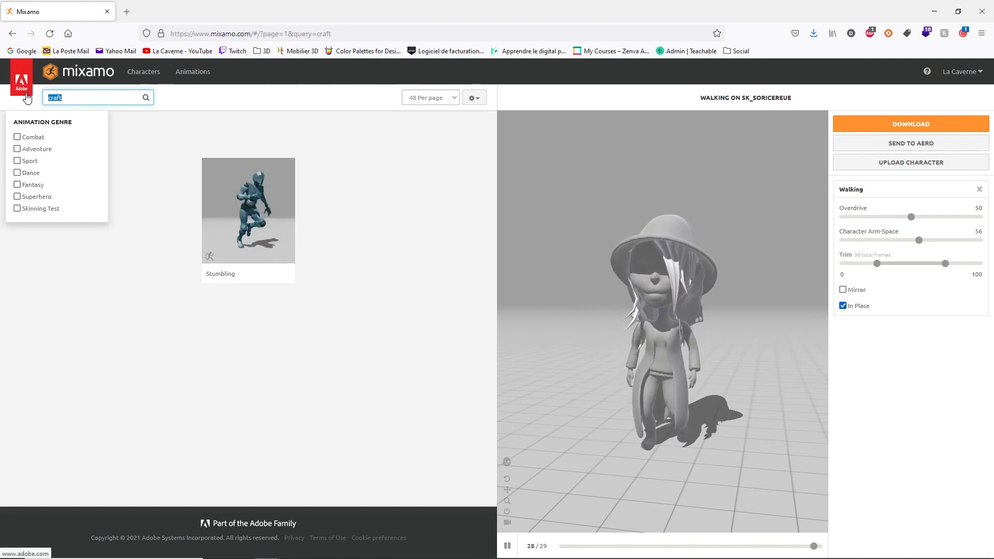
pyautogui.write('potion')
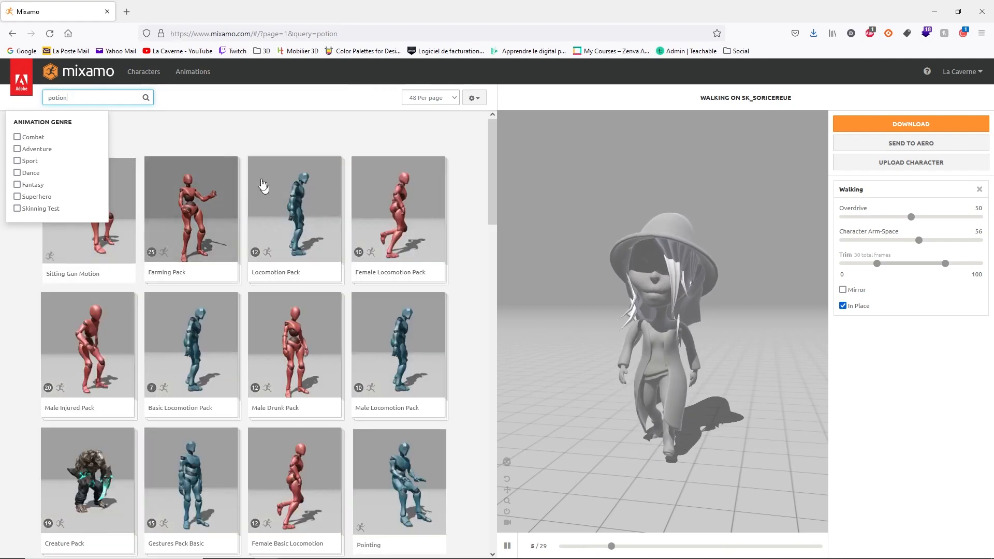
pyautogui.scroll(-5, 195, 276)
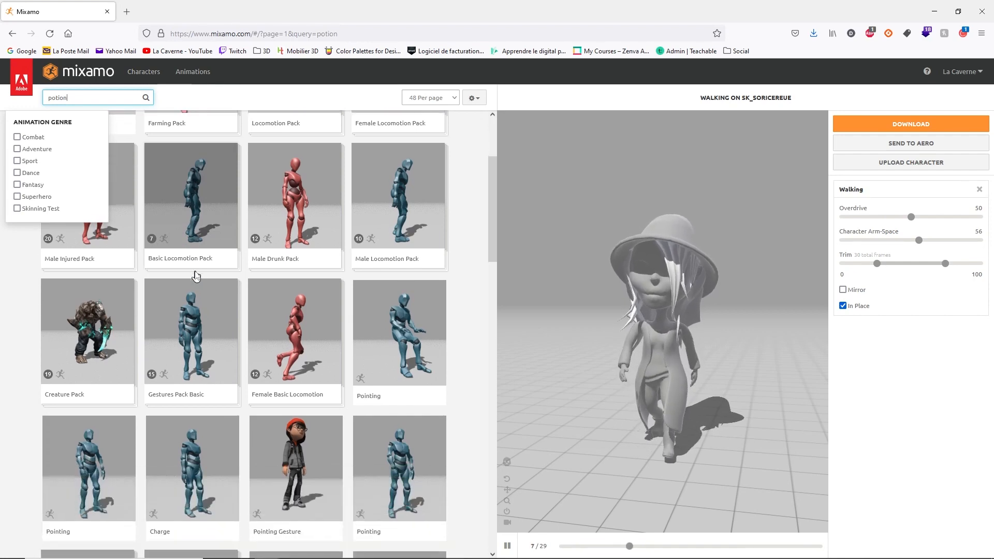
pyautogui.scroll(5, 197, 277)
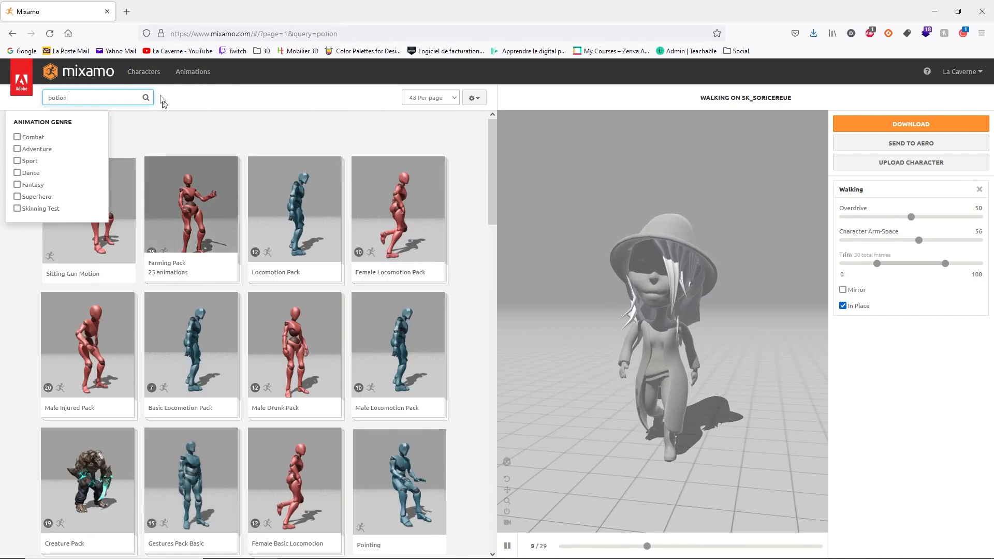
# Search the animations for "farming", preview Plant Tree and Watering on the witch, and look through the remaining results.
pyautogui.doubleClick(100, 98)
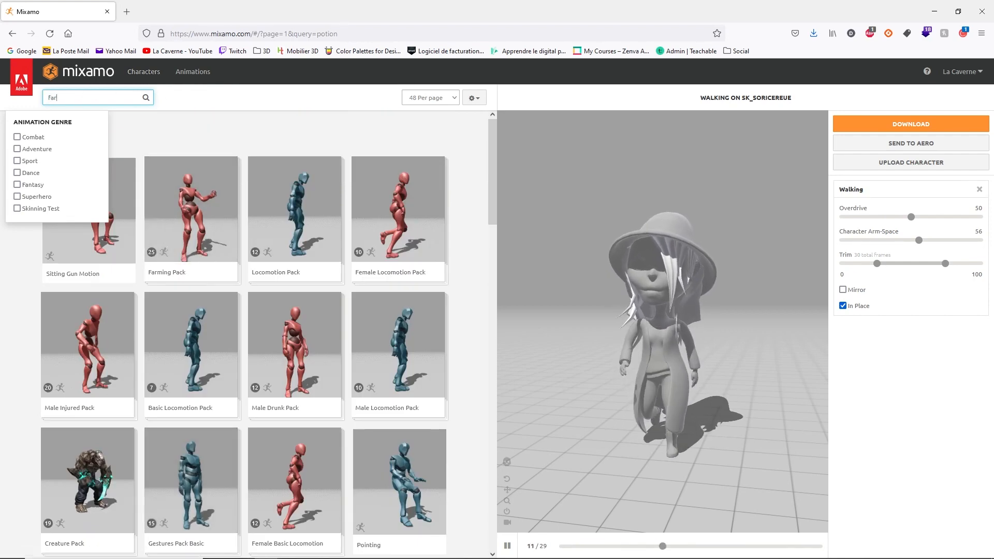
pyautogui.write('farming')
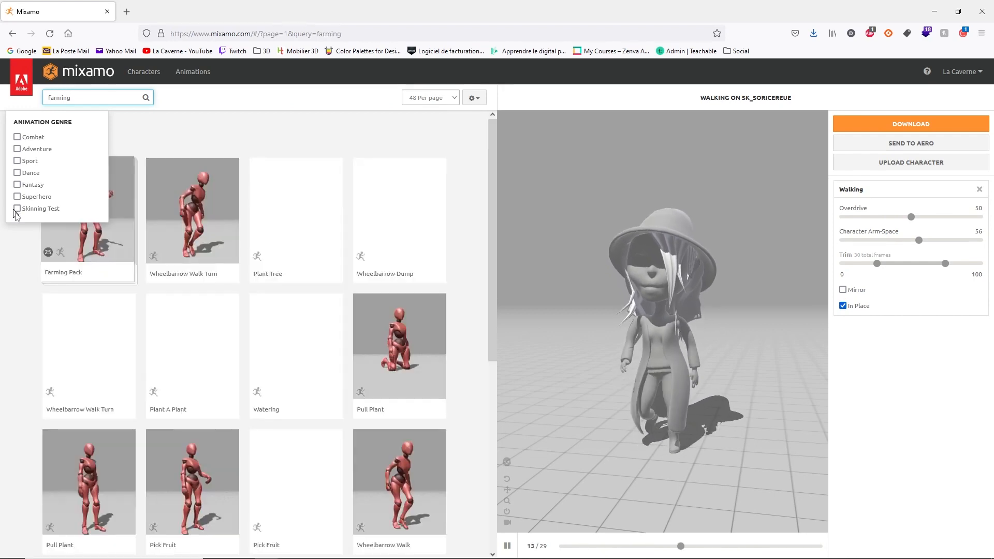
pyautogui.click(335, 245)
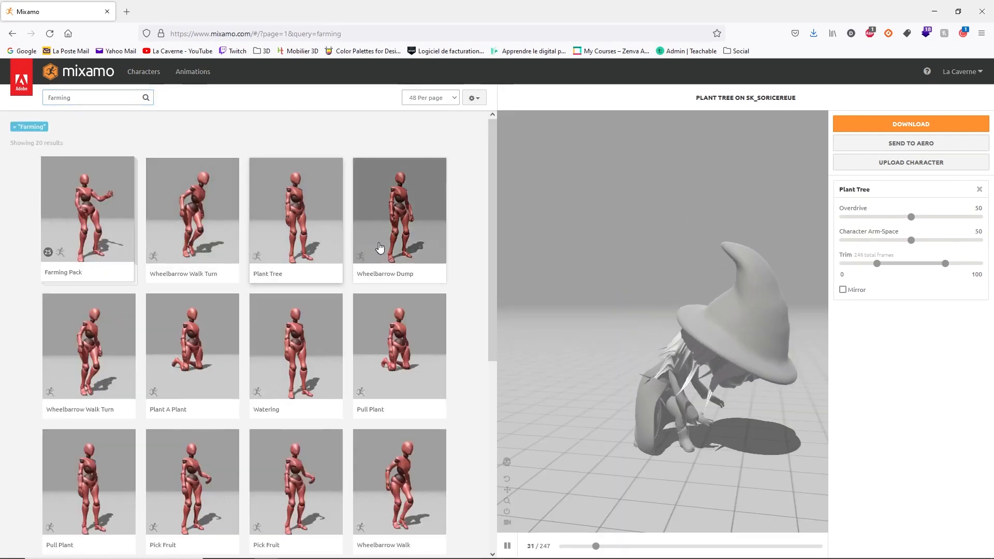
pyautogui.click(277, 347)
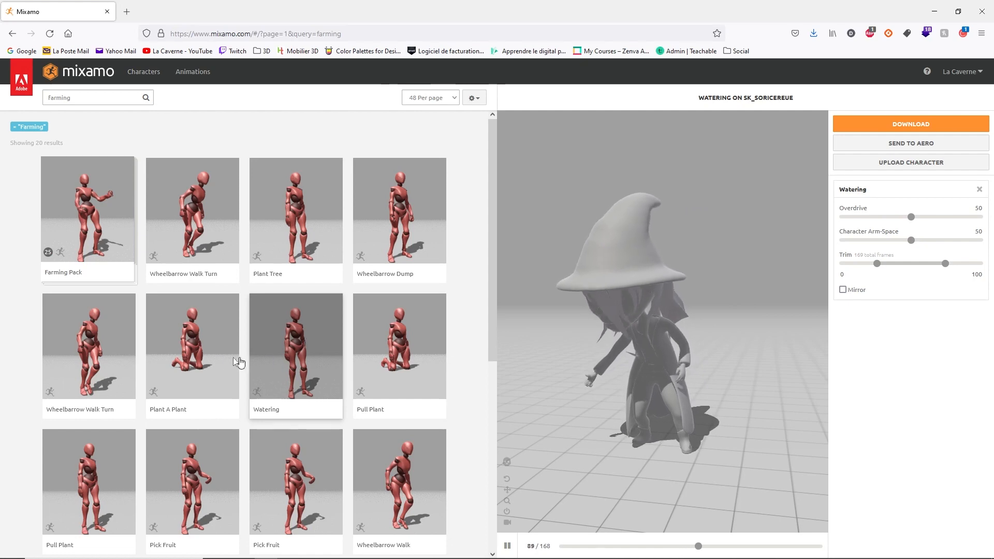
pyautogui.scroll(-2, 155, 351)
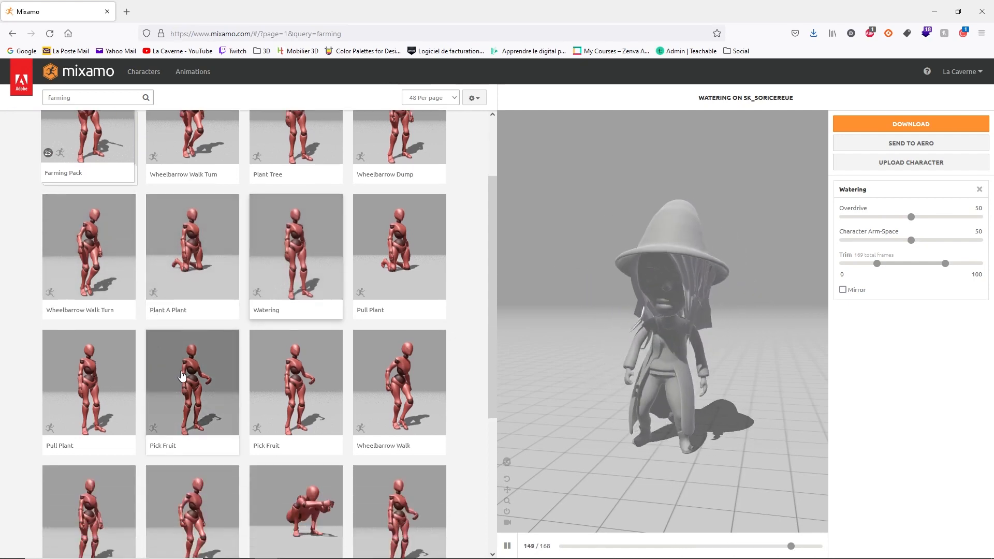
pyautogui.scroll(-3, 197, 370)
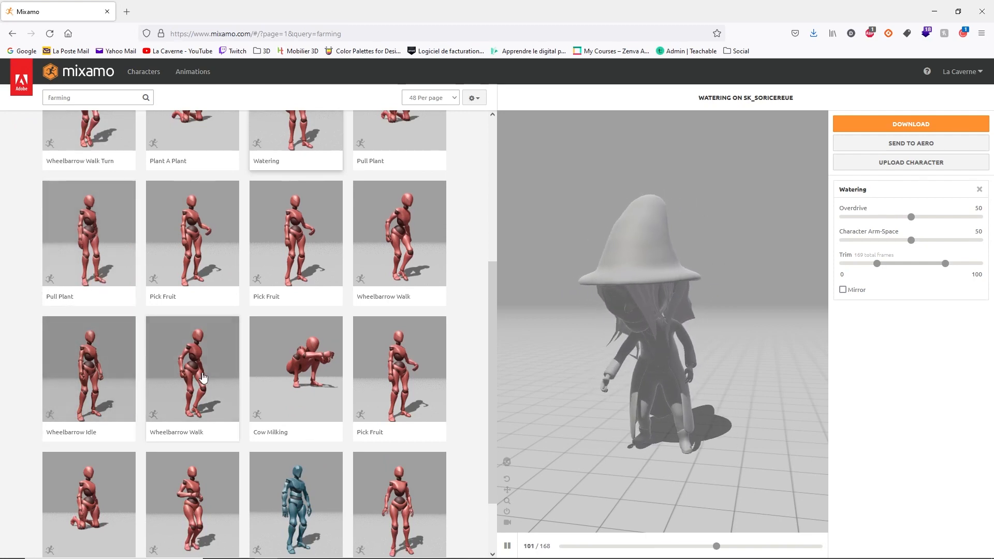
pyautogui.scroll(-1, 252, 378)
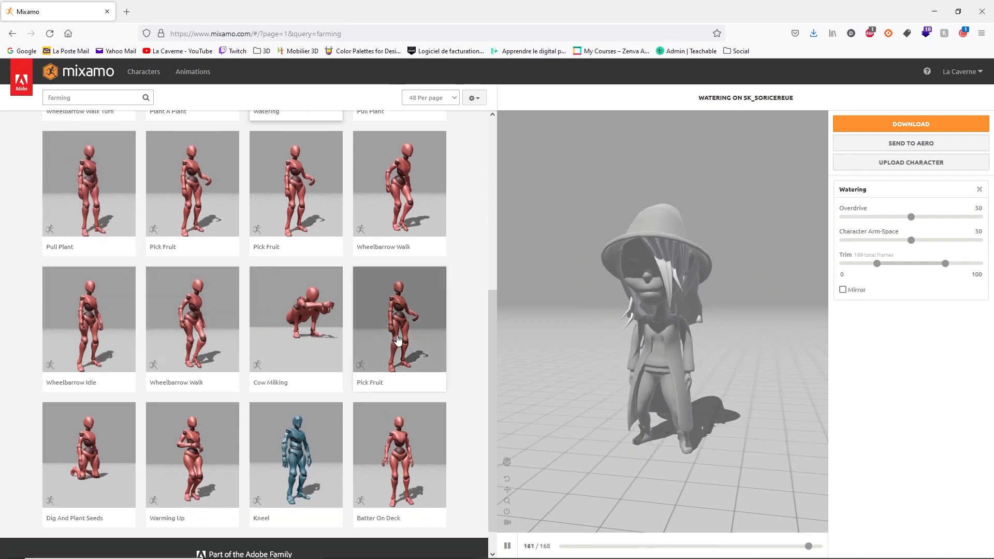
pyautogui.scroll(-1, 393, 352)
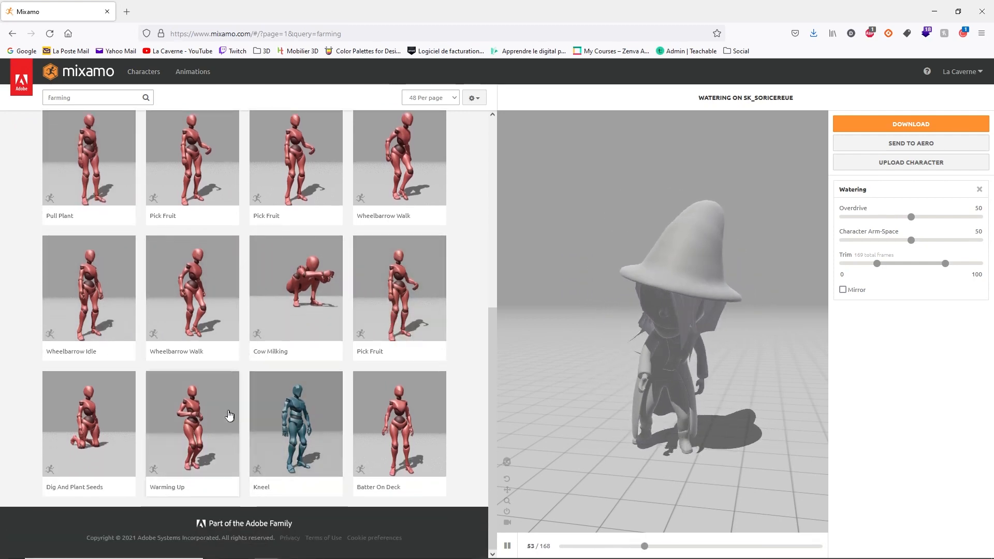
pyautogui.scroll(6, 285, 407)
pyautogui.scroll(1, 285, 406)
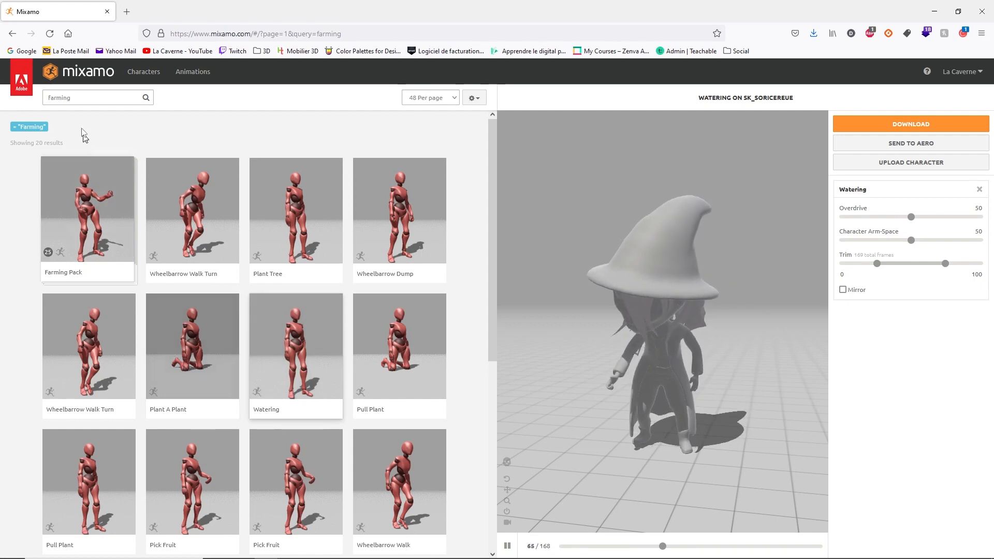
# Search the animations for "grab", apply Picking Up Object to the witch, and set its Character Arm-Space to 54.
pyautogui.click(77, 98)
pyautogui.moveTo(77, 98); pyautogui.dragTo(31, 99)
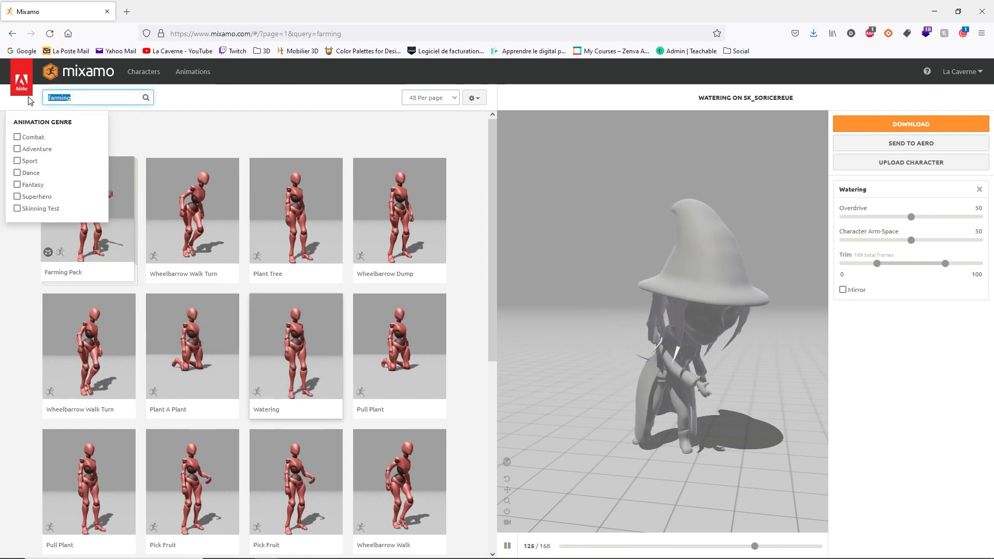
pyautogui.write('grab')
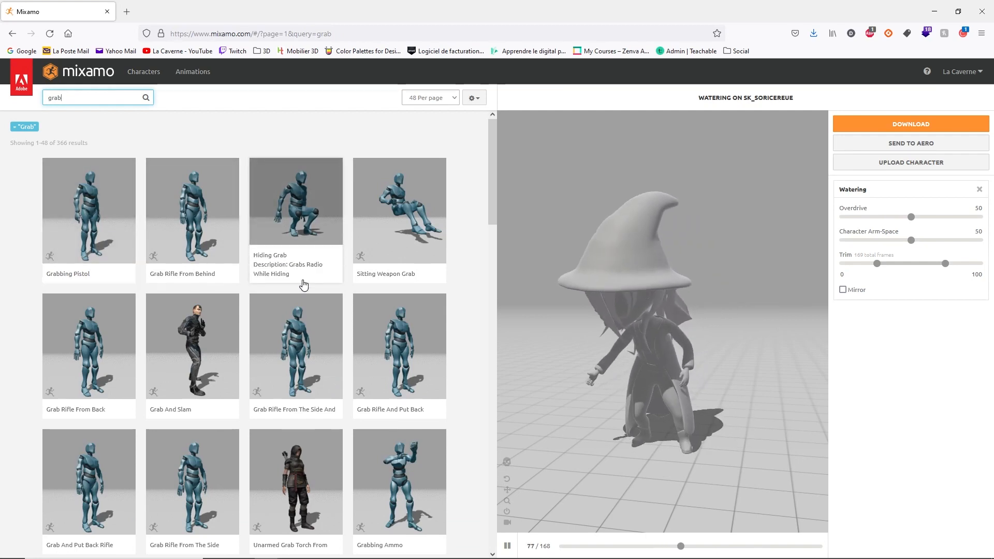
pyautogui.scroll(-5, 303, 284)
pyautogui.scroll(-3, 303, 285)
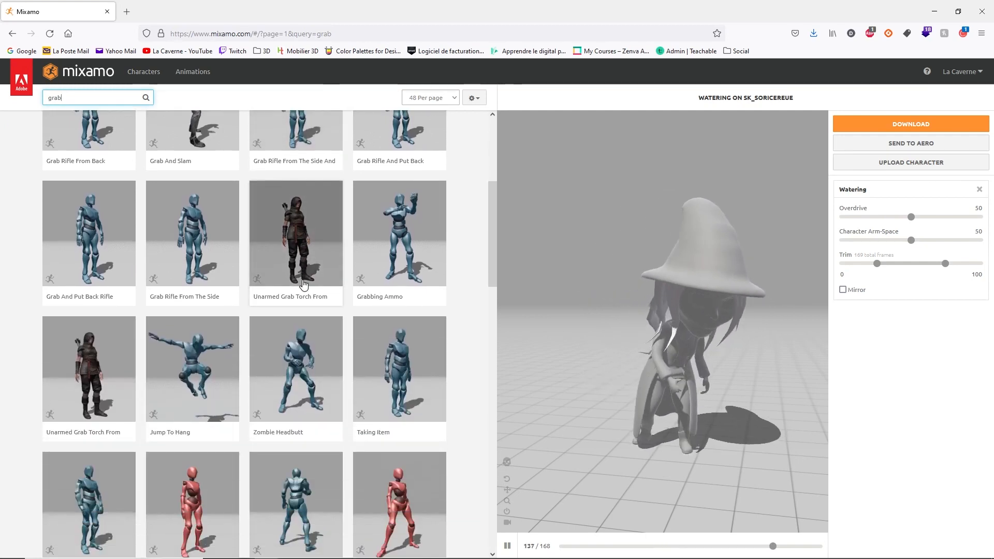
pyautogui.scroll(-6, 197, 323)
pyautogui.click(197, 323)
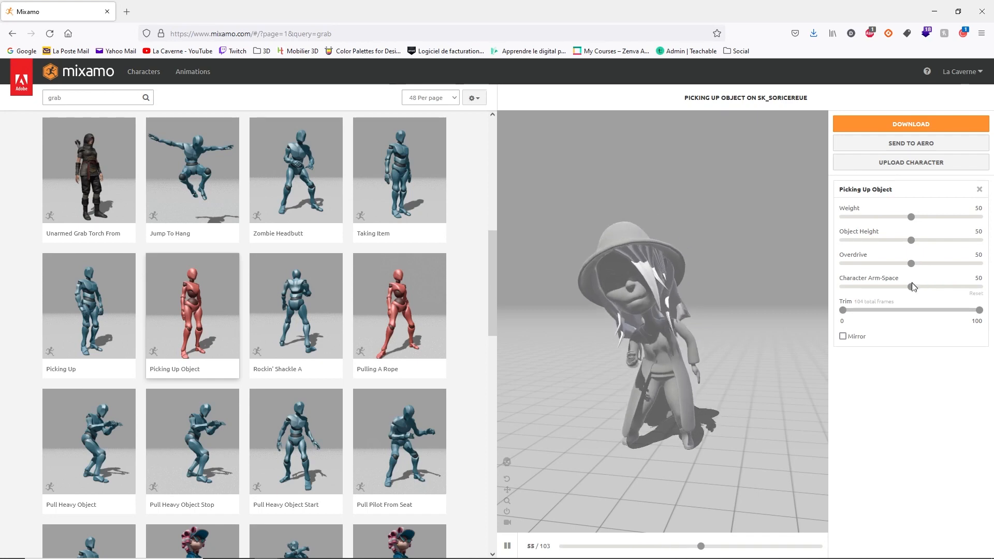
pyautogui.moveTo(910, 287); pyautogui.dragTo(916, 287)
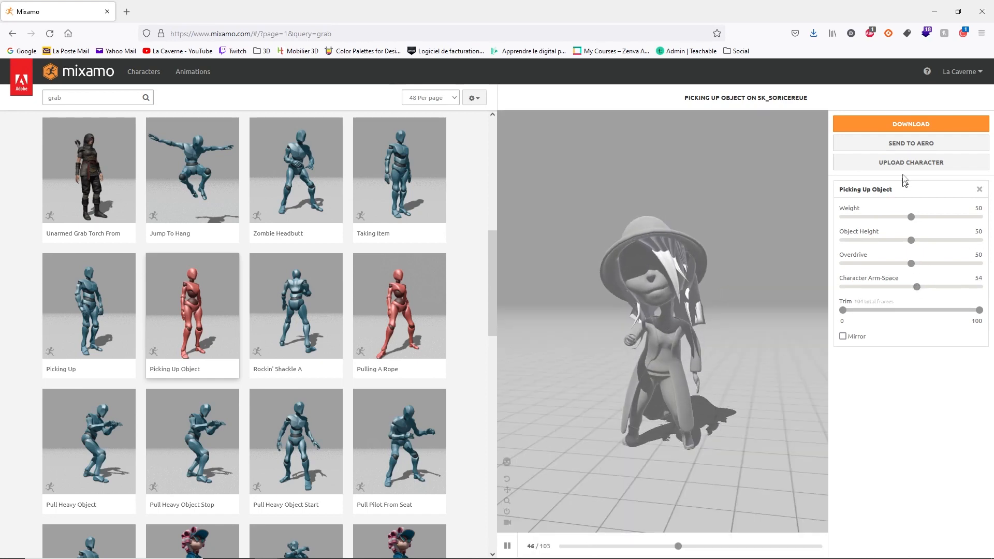
# Download the animation as FBX Binary without skin at 30 fps and save Picking Up Object.fbx in the Animations > Sorcière folder.
pyautogui.click(910, 124)
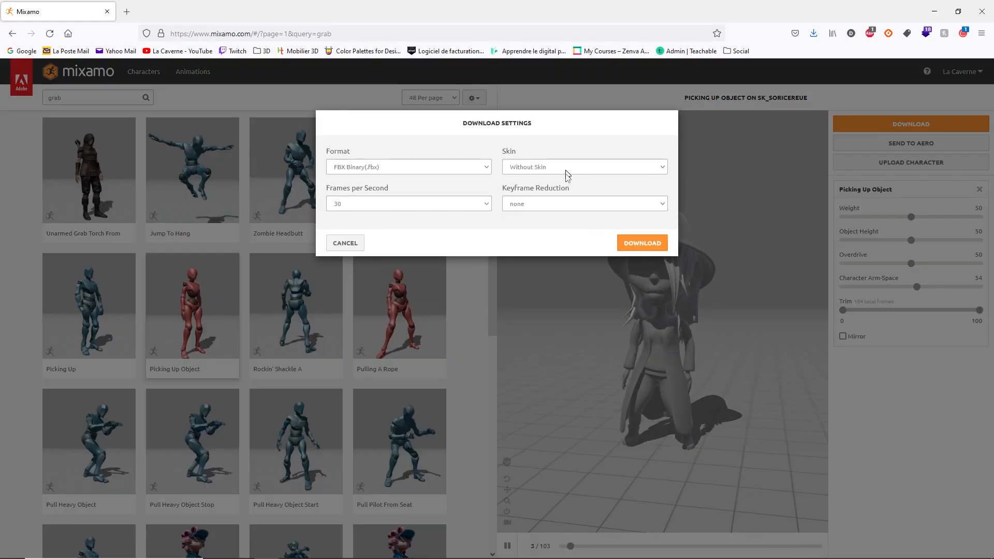
pyautogui.click(642, 244)
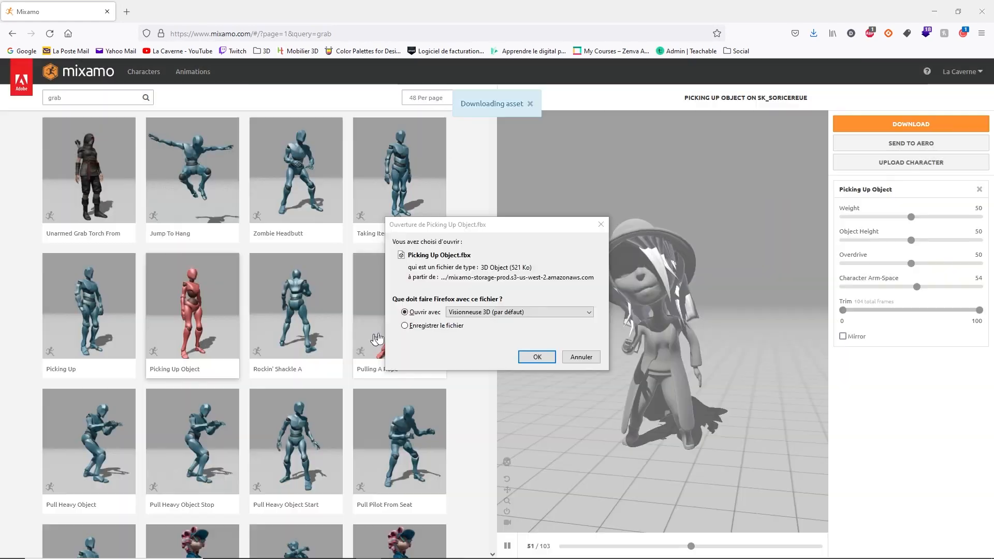
pyautogui.click(384, 326)
pyautogui.click(526, 362)
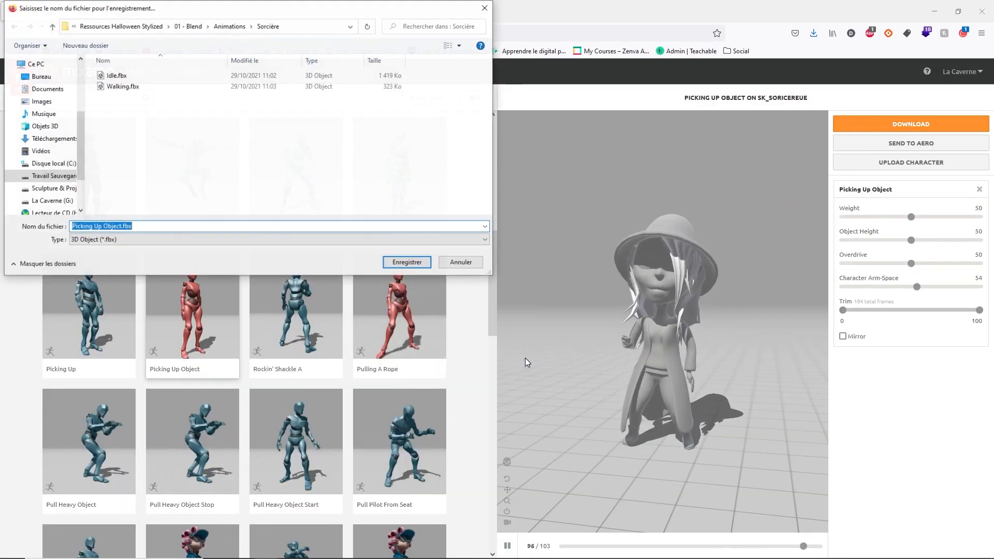
pyautogui.click(419, 264)
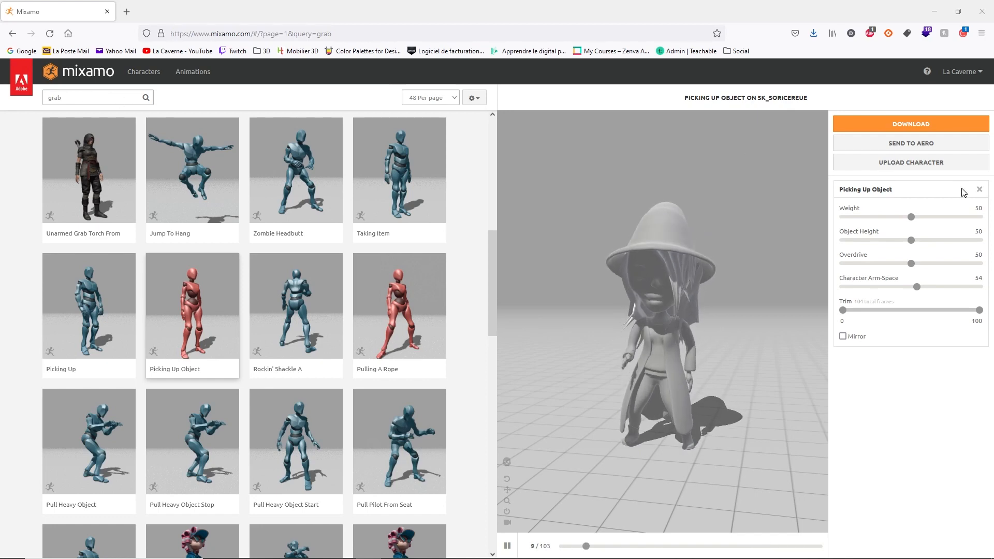
# Upload the female vampire model SK_VampireFémininUE.fbx from the Export > Personnages > UE folder as the new character.
pyautogui.click(918, 163)
pyautogui.click(455, 311)
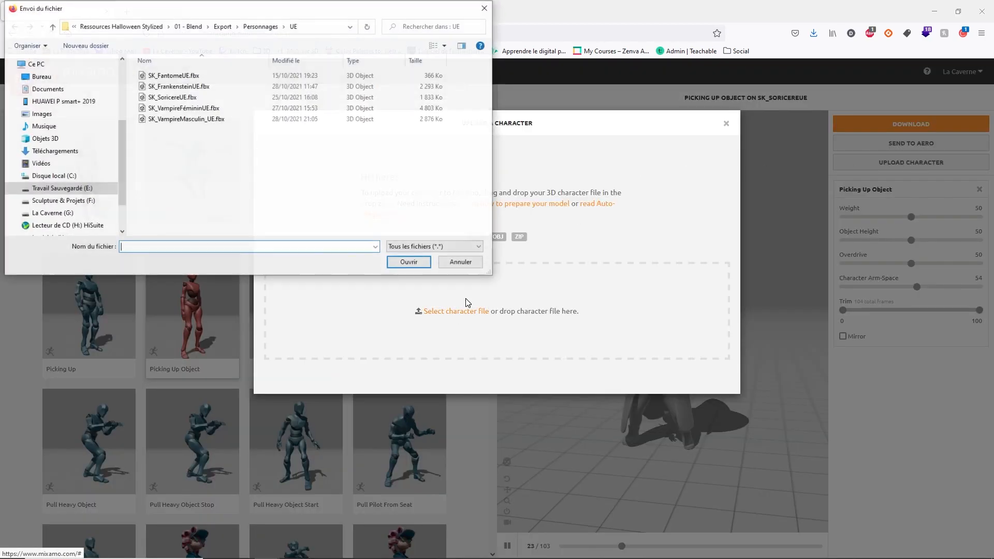
pyautogui.doubleClick(176, 108)
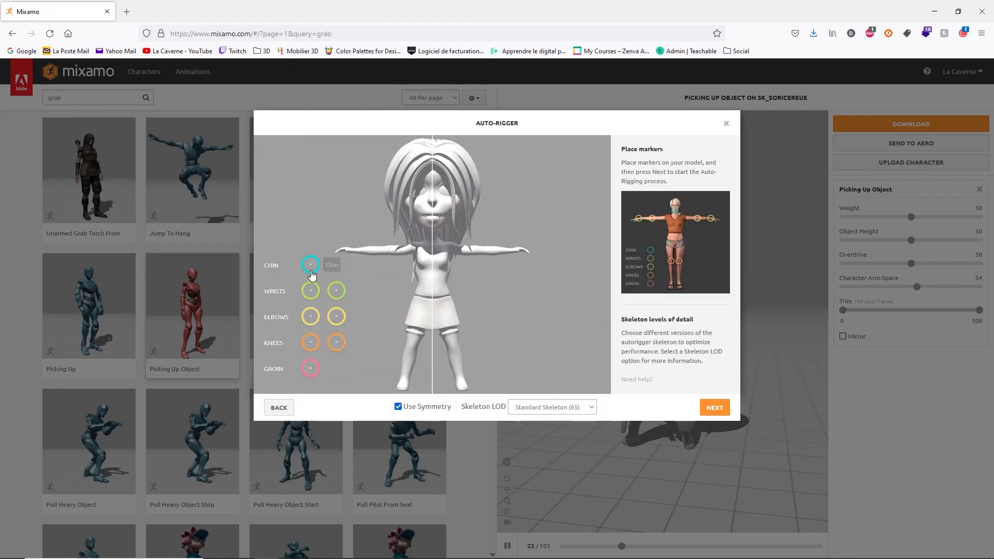
# Place the vampire's chin, wrist, elbow, knee and groin markers with symmetry on, and run the auto-rigging with Standard Skeleton (65).
pyautogui.moveTo(310, 265)
pyautogui.mouseDown()
pyautogui.moveTo(414, 252)
pyautogui.moveTo(434, 233)
pyautogui.mouseUp()
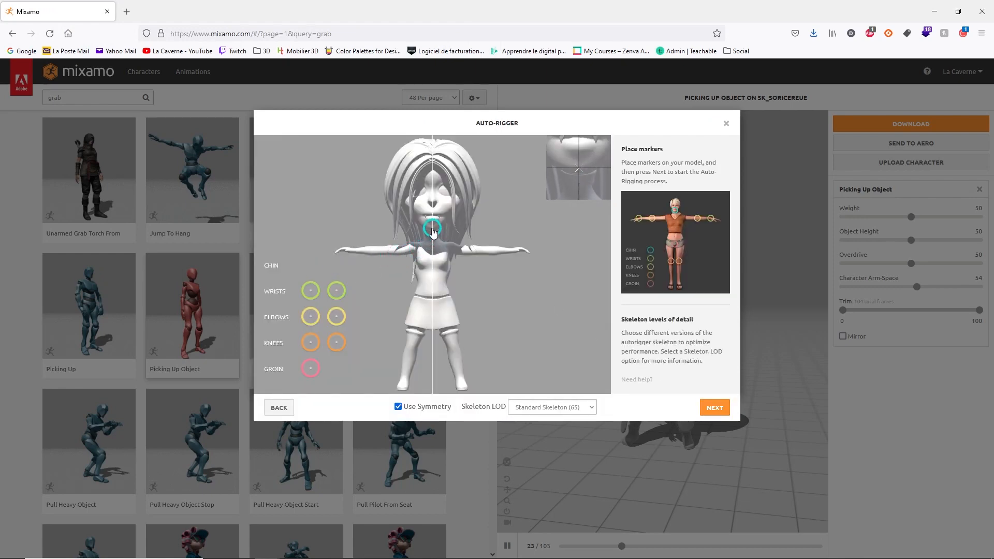
pyautogui.moveTo(311, 290); pyautogui.dragTo(357, 255)
pyautogui.moveTo(307, 322); pyautogui.dragTo(381, 255)
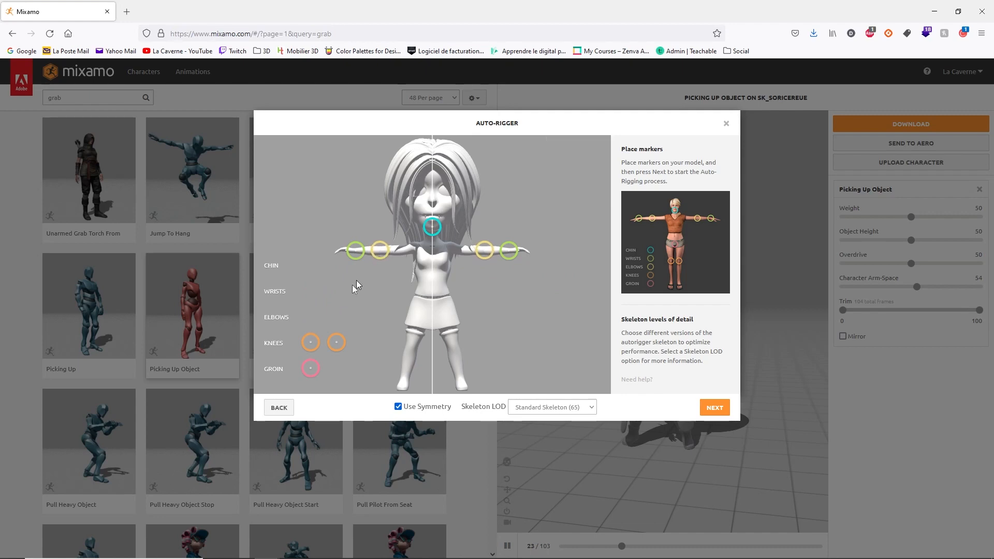
pyautogui.moveTo(311, 343); pyautogui.dragTo(412, 349)
pyautogui.moveTo(311, 368); pyautogui.dragTo(433, 310)
pyautogui.click(720, 407)
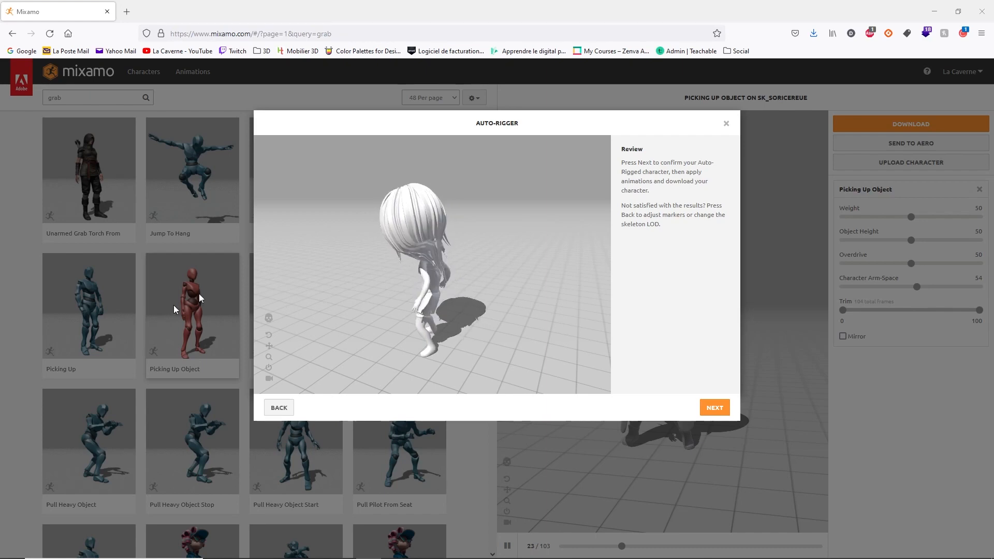
# Accept the rigged vampire as the new character and remove the Picking Up Object animation from it.
pyautogui.click(719, 409)
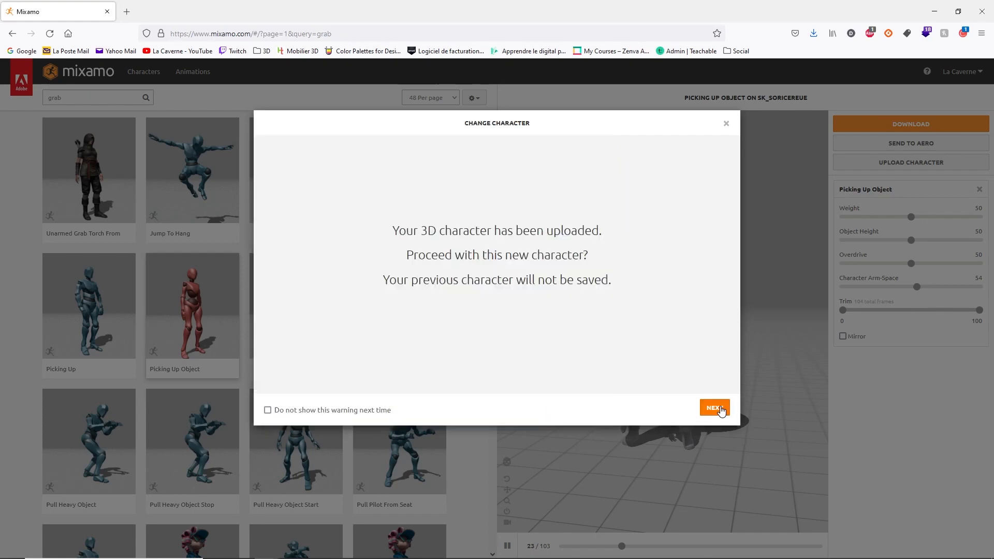
pyautogui.click(712, 405)
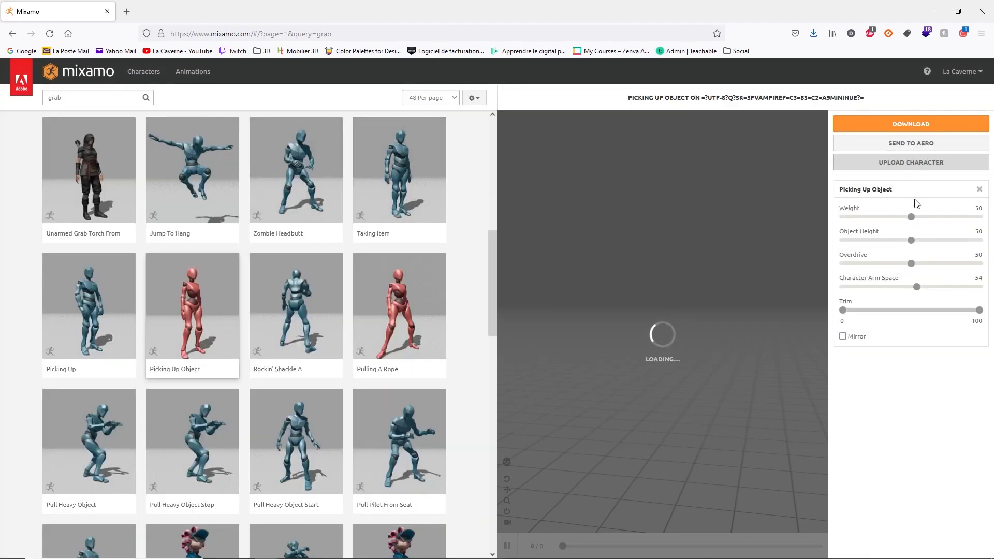
pyautogui.click(980, 190)
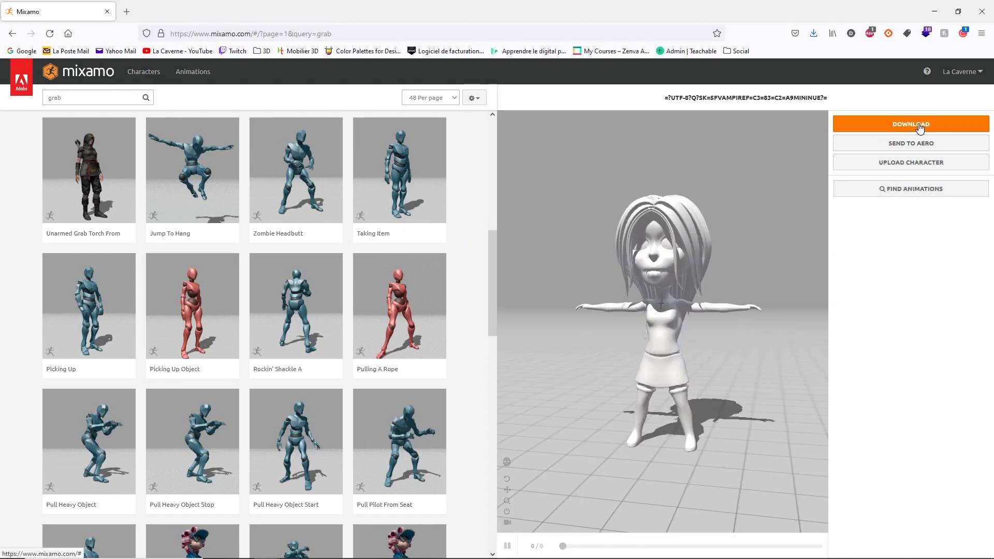
# Download the vampire's T-pose rig and save it in the Rigs folder as SK_VampireFeminin with the T-pose suffix used by the existing rigs.
pyautogui.click(918, 124)
pyautogui.click(627, 198)
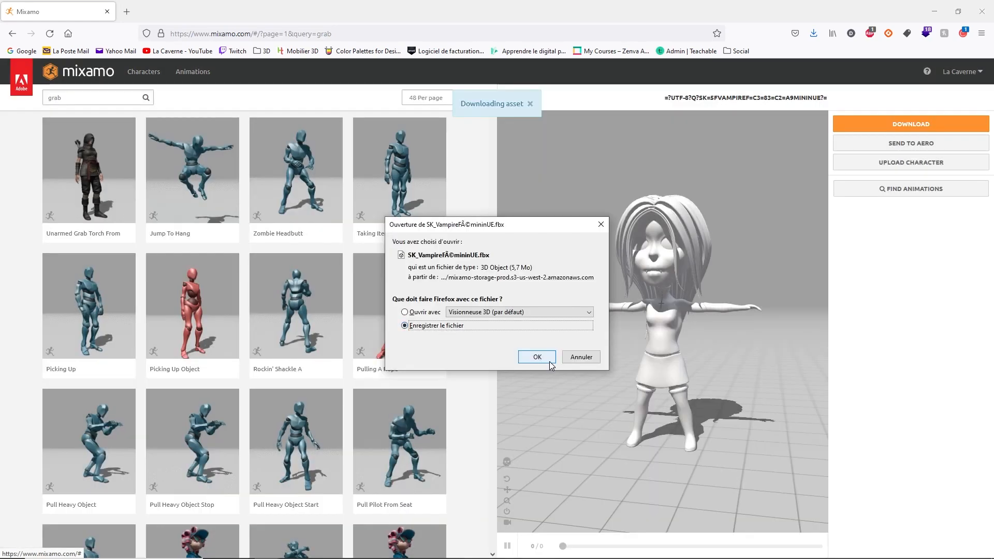
pyautogui.click(544, 354)
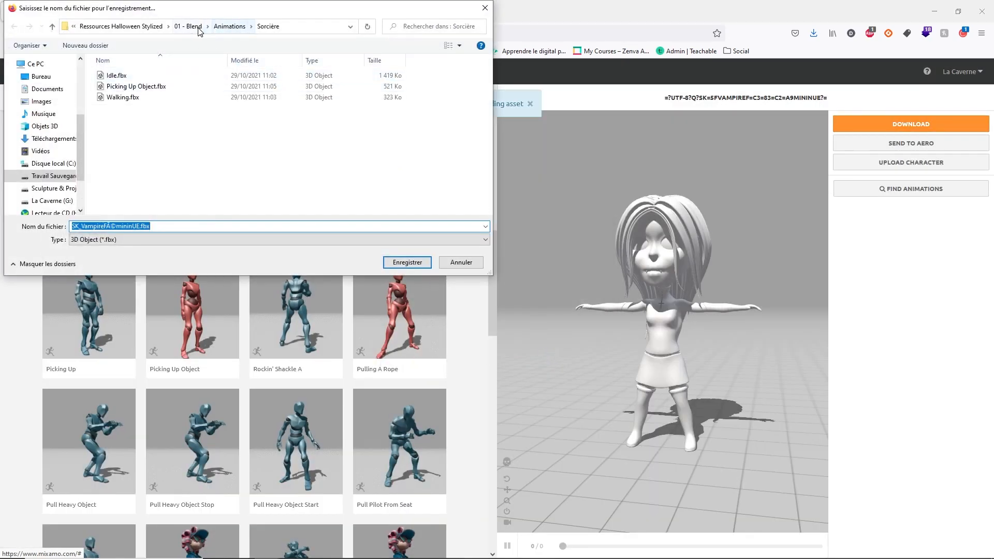
pyautogui.click(199, 27)
pyautogui.doubleClick(120, 122)
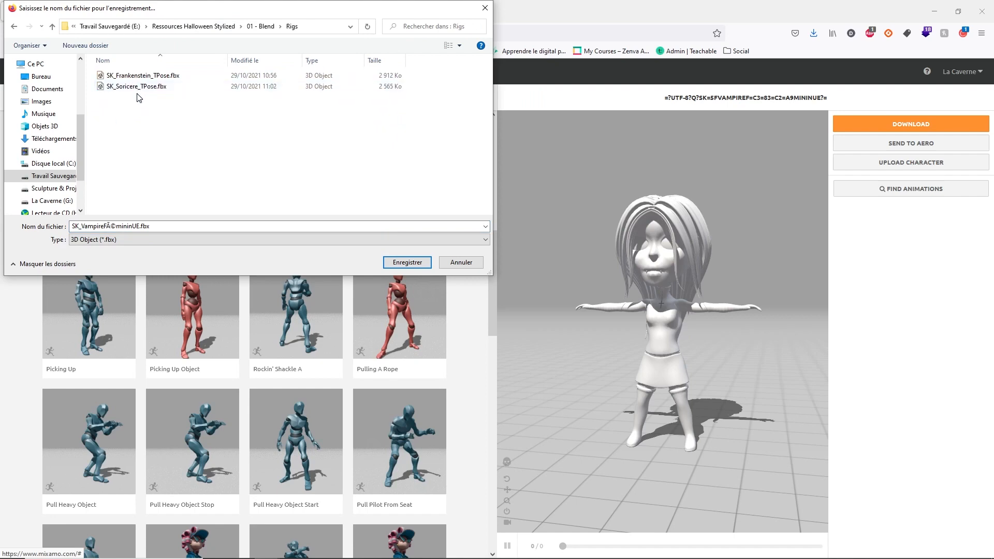
pyautogui.click(112, 228)
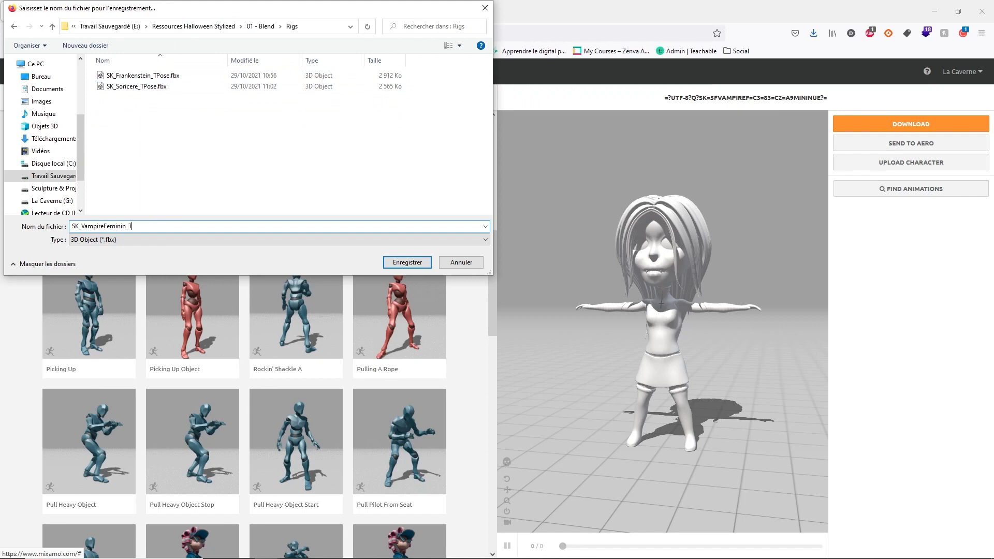
pyautogui.press('Return')
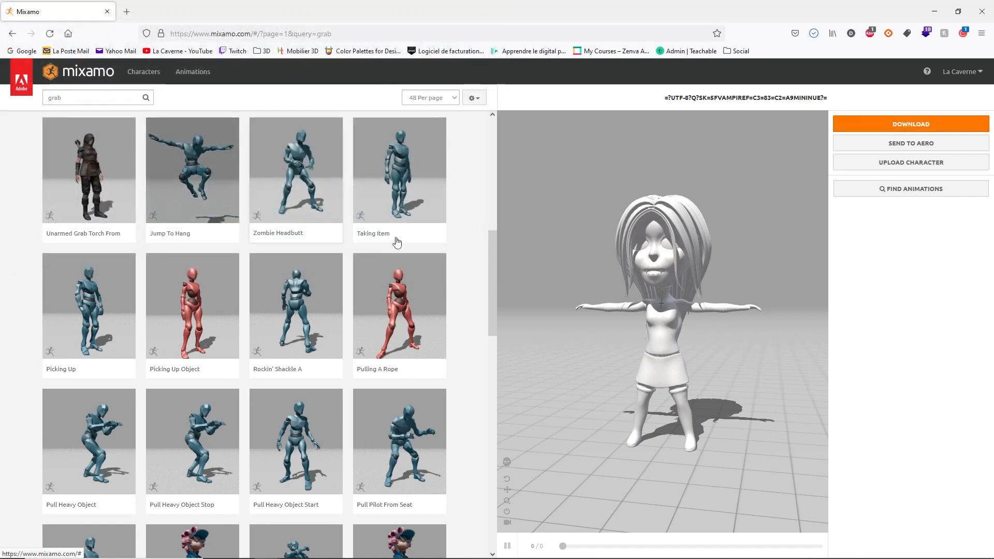
# Search the animations for idle and apply Standing Idle to the vampire.
pyautogui.click(67, 99)
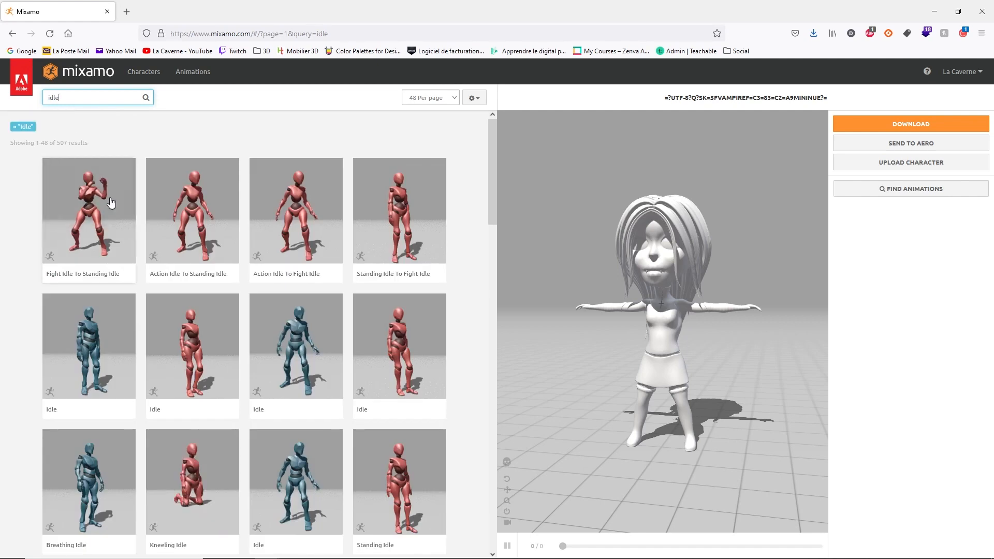
pyautogui.scroll(-2, 222, 373)
pyautogui.click(401, 388)
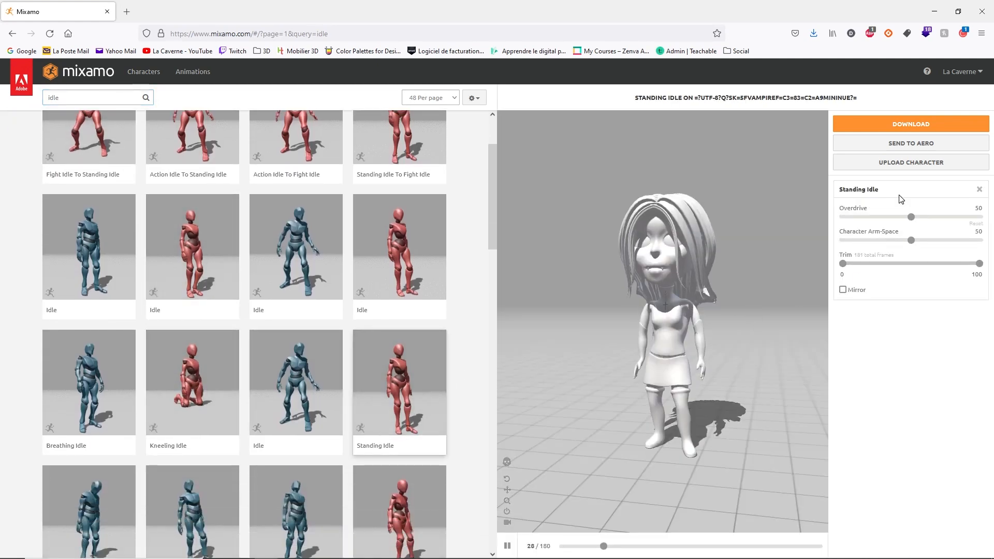
# Download the Standing Idle animation as FBX Binary without skin at 30 fps, choosing to save the file.
pyautogui.click(934, 130)
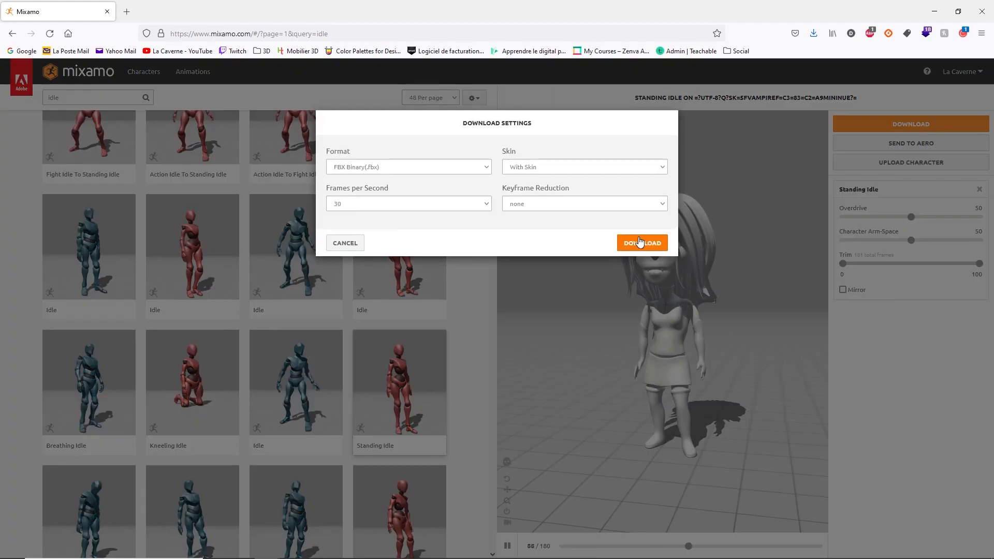
pyautogui.click(612, 171)
pyautogui.click(573, 199)
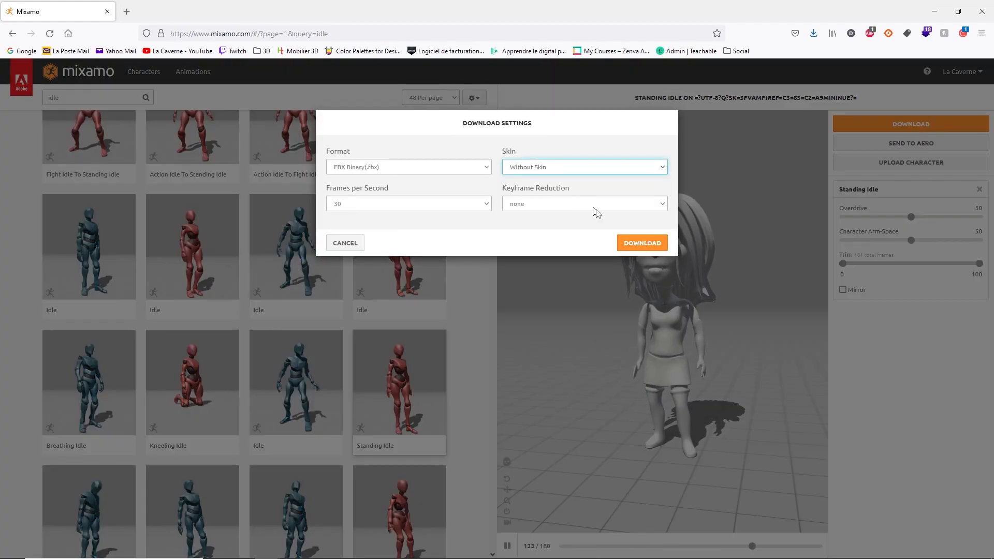
pyautogui.click(653, 248)
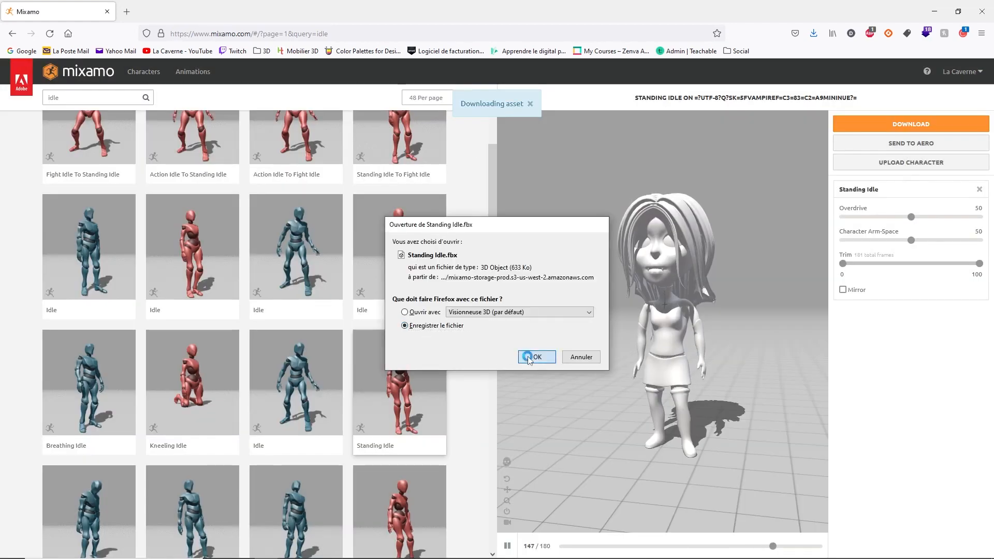
pyautogui.click(537, 357)
# Create a VampireF folder inside 01 - Blend > Animations and save Standing Idle.fbx in it.
pyautogui.click(260, 26)
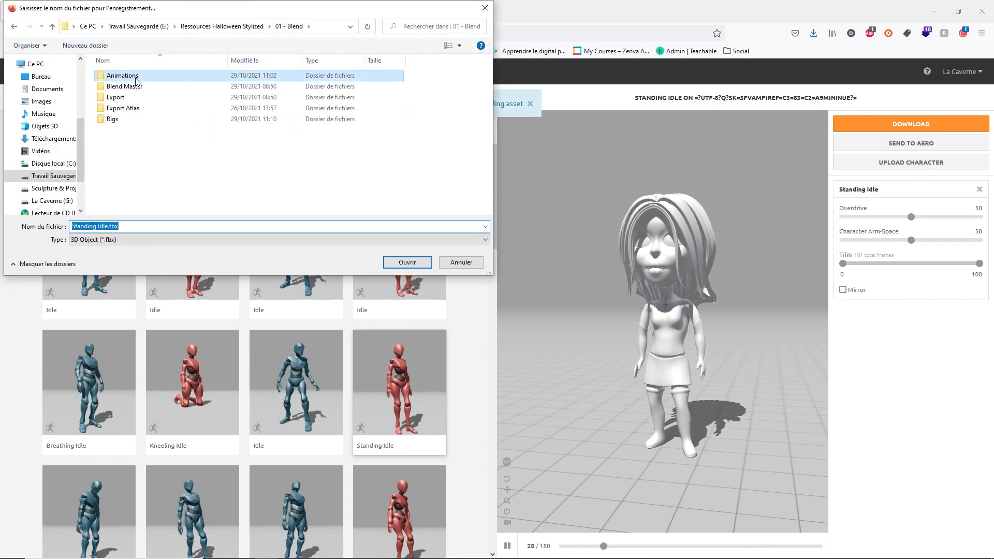
pyautogui.doubleClick(118, 75)
pyautogui.click(104, 45)
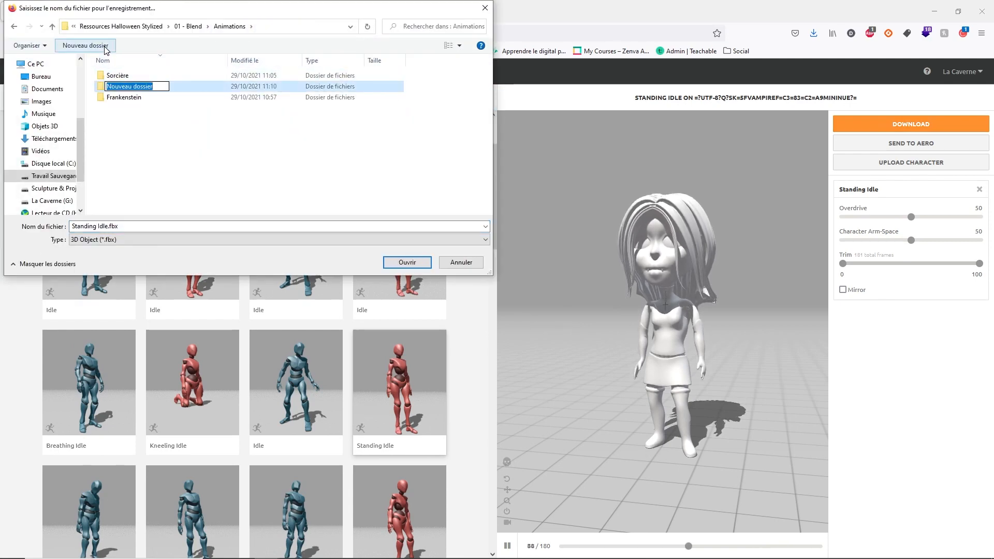
pyautogui.write('VampireF')
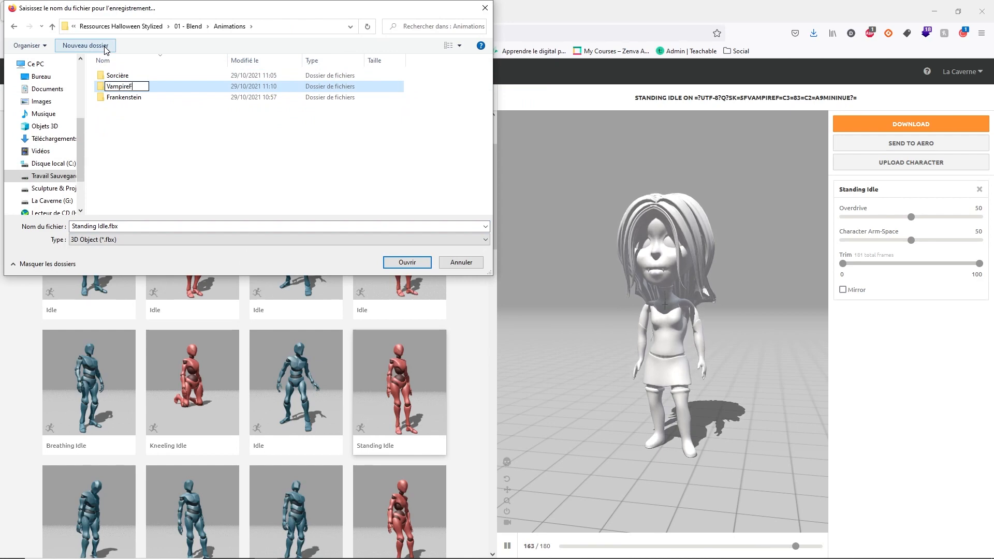
pyautogui.press('Return')
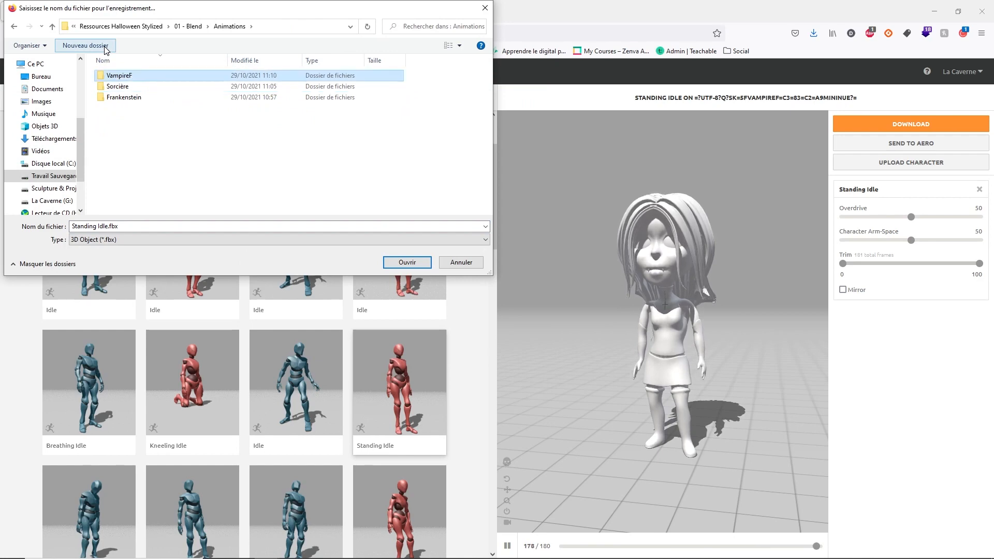
pyautogui.doubleClick(133, 76)
pyautogui.click(407, 262)
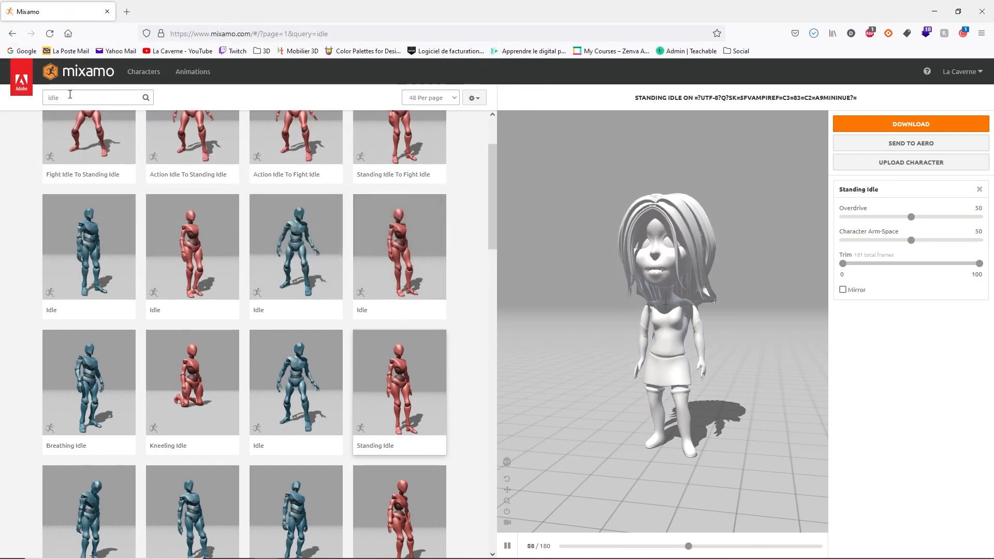
# Search the animations for walk and preview the first two Walking animations on the vampire.
pyautogui.doubleClick(69, 97)
pyautogui.write('walk')
pyautogui.press('Return')
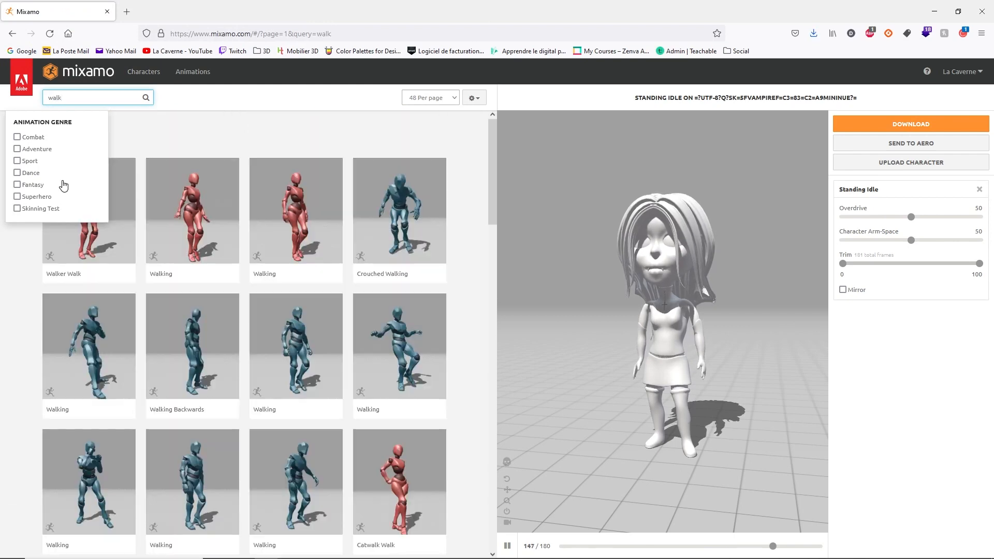
pyautogui.click(177, 207)
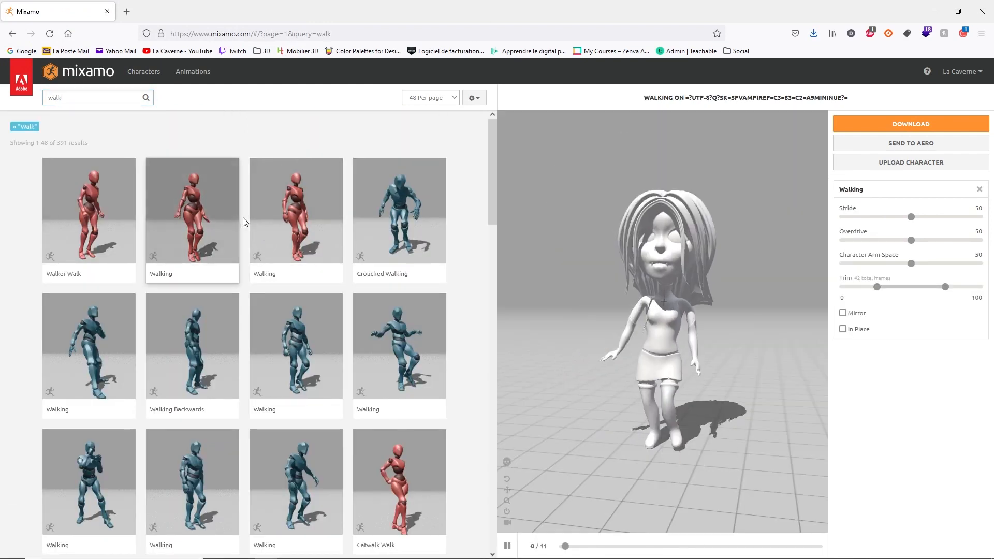
pyautogui.click(269, 215)
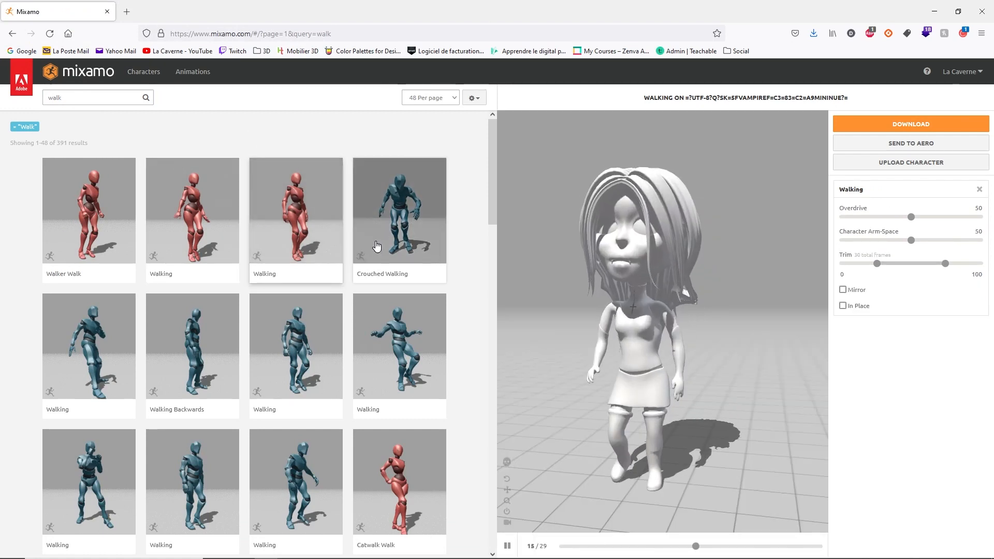
# Try Catwalk Walk, Walk In Circle and another Walking animation on the vampire.
pyautogui.scroll(-1, 398, 362)
pyautogui.scroll(-3, 404, 428)
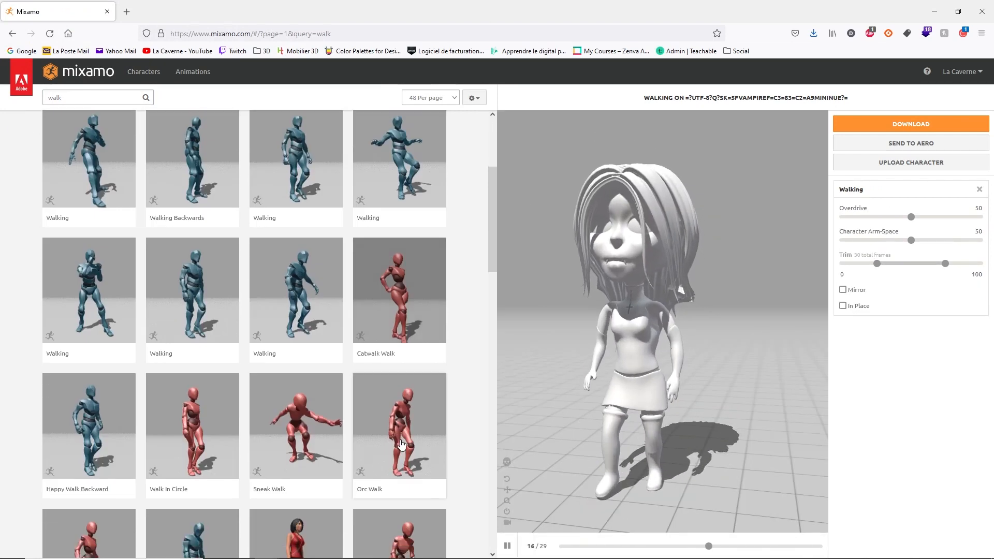
pyautogui.click(399, 283)
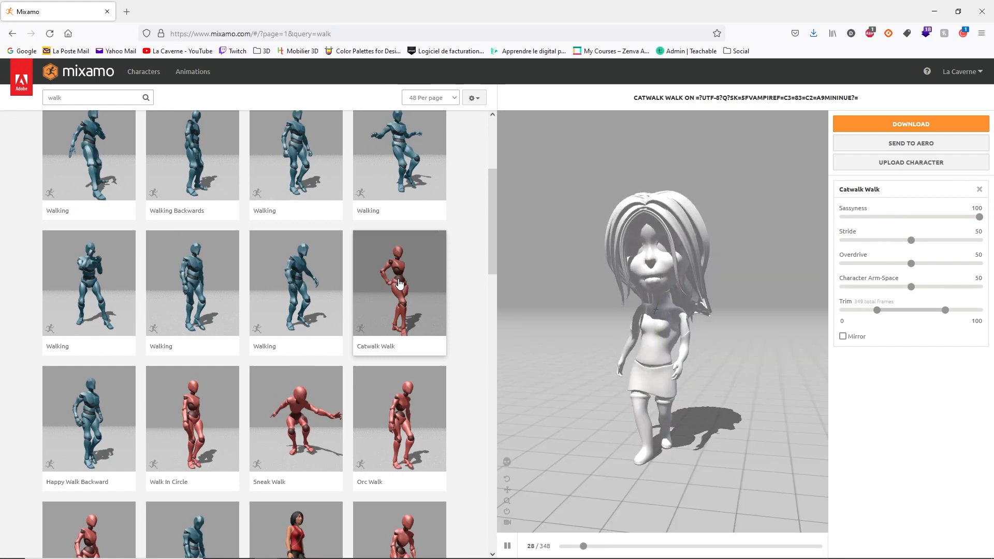
pyautogui.click(209, 408)
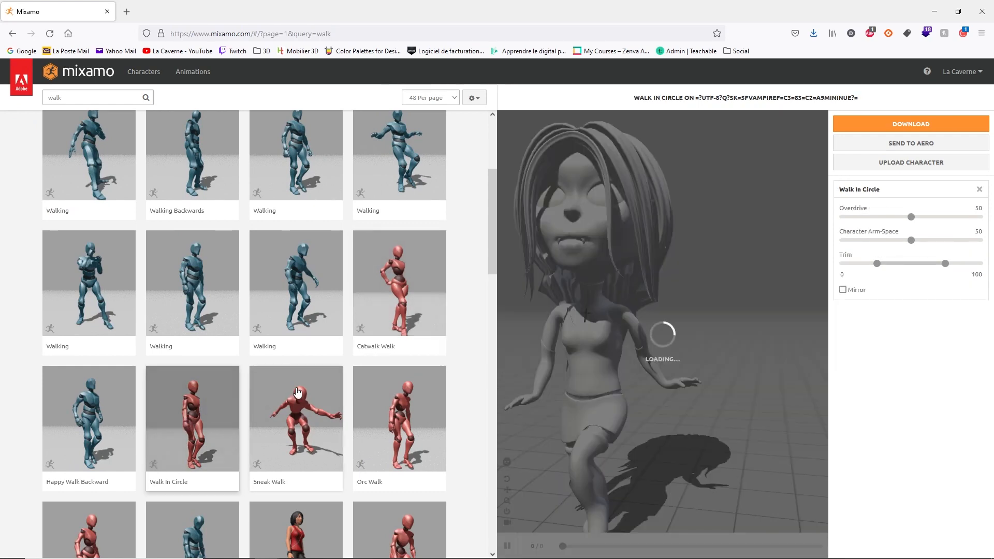
pyautogui.scroll(-4, 384, 358)
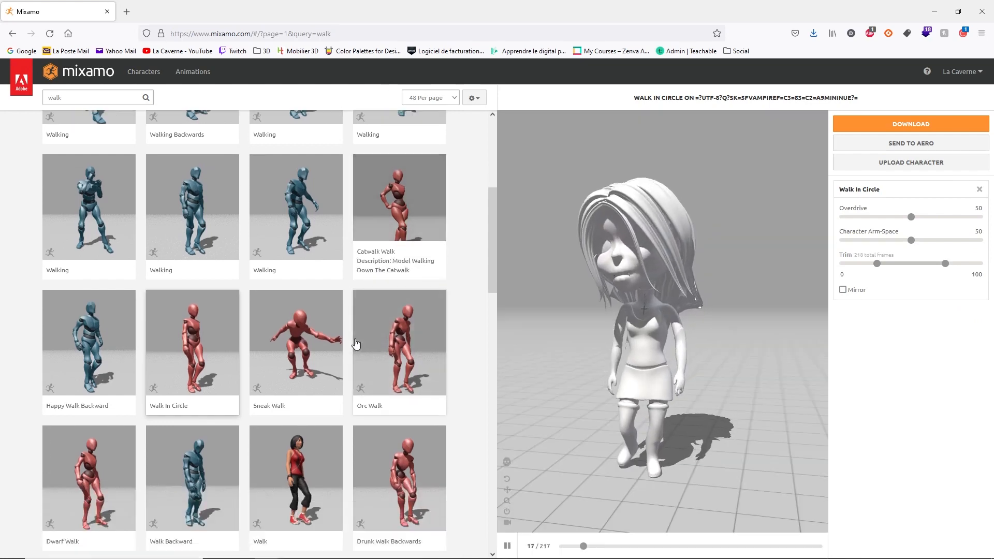
pyautogui.scroll(5, 161, 371)
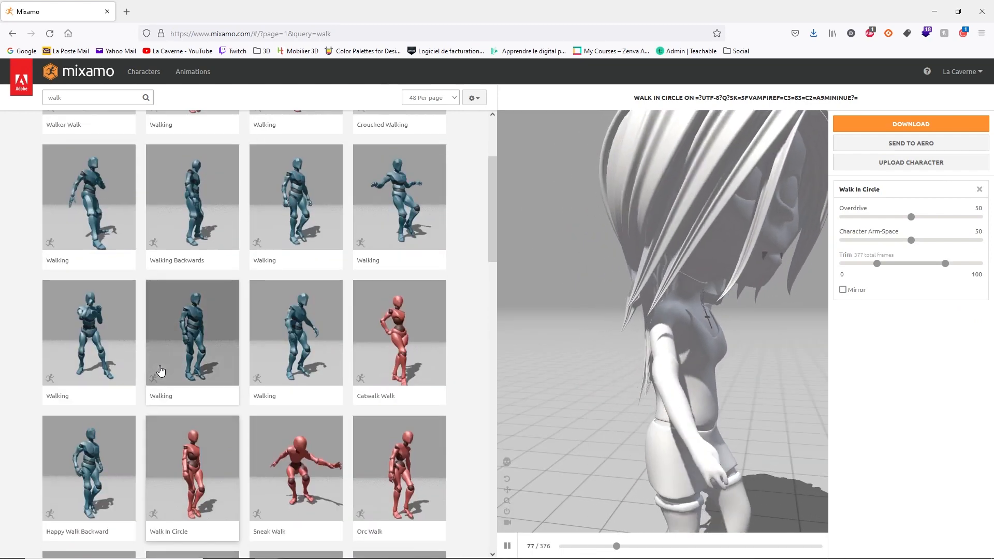
pyautogui.scroll(-1, 161, 370)
pyautogui.click(187, 313)
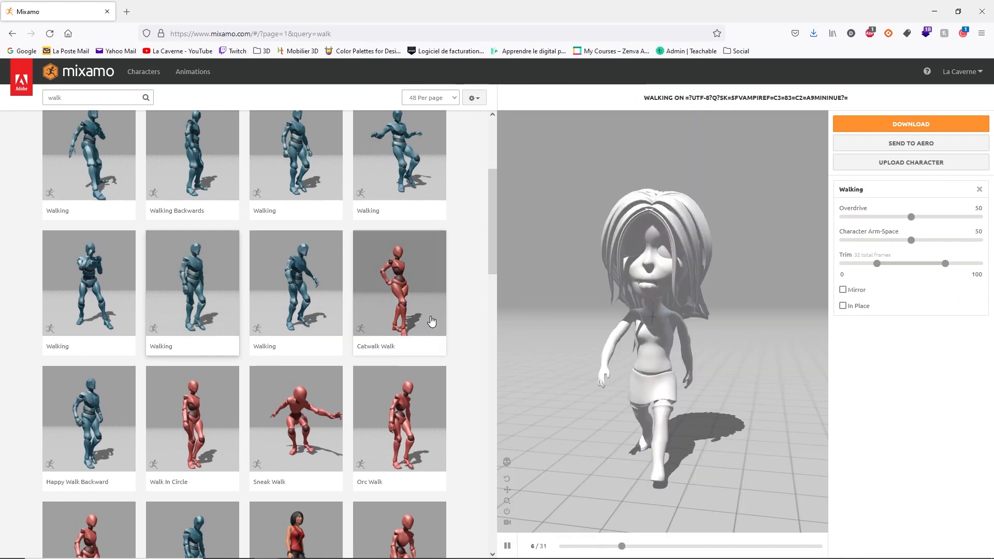
# Apply Standard Walk to the vampire, keep it in place, and set Character Arm-Space to 53.
pyautogui.scroll(-5, 429, 322)
pyautogui.scroll(-5, 430, 323)
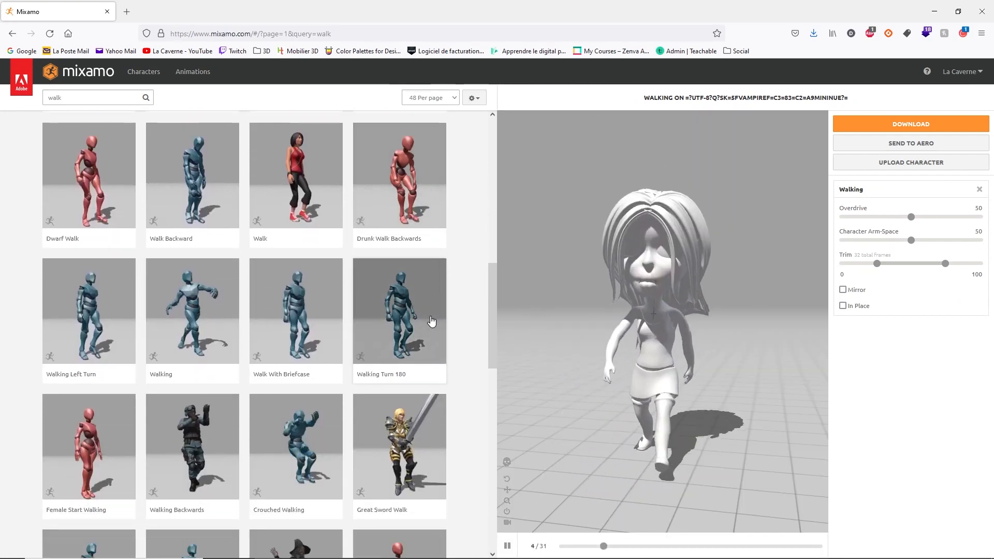
pyautogui.scroll(-7, 233, 363)
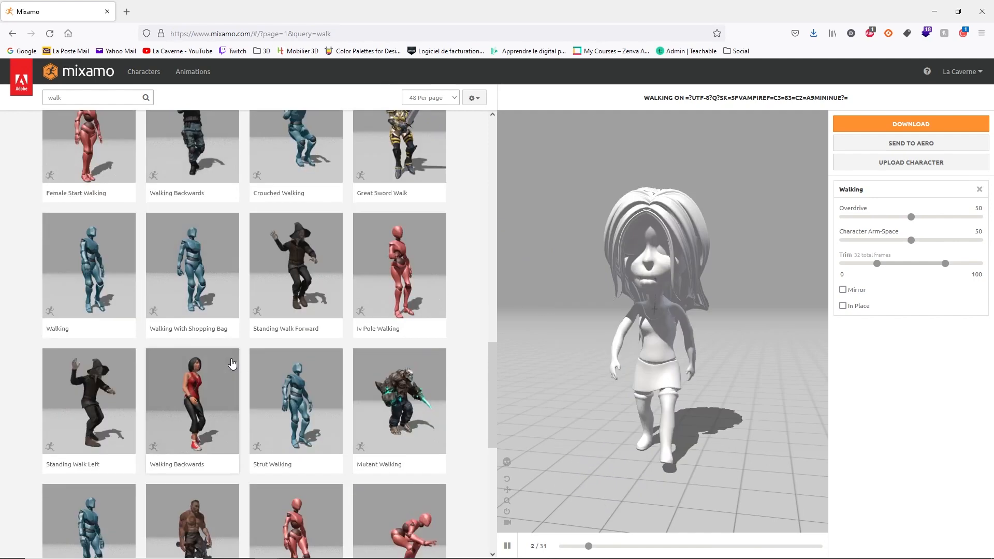
pyautogui.scroll(-2, 259, 370)
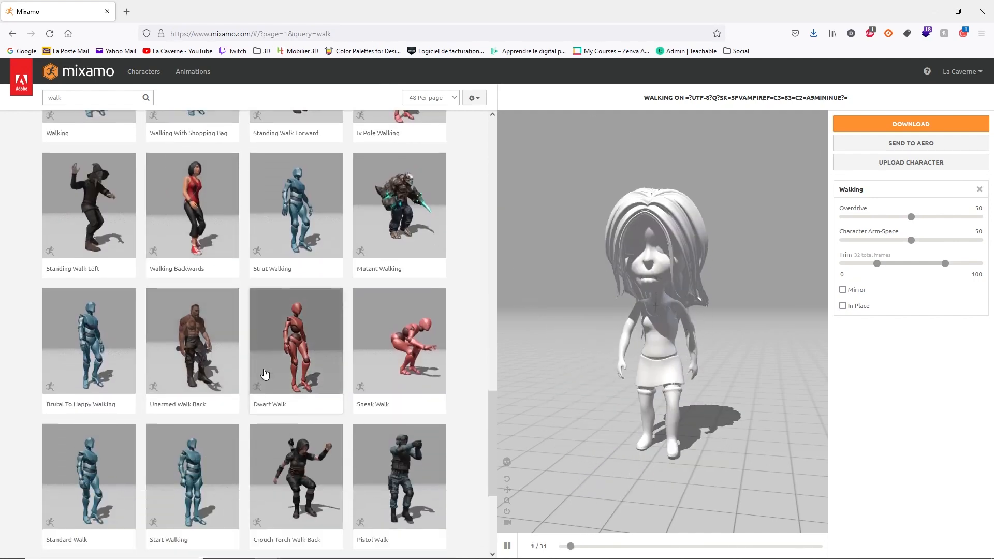
pyautogui.scroll(-3, 263, 368)
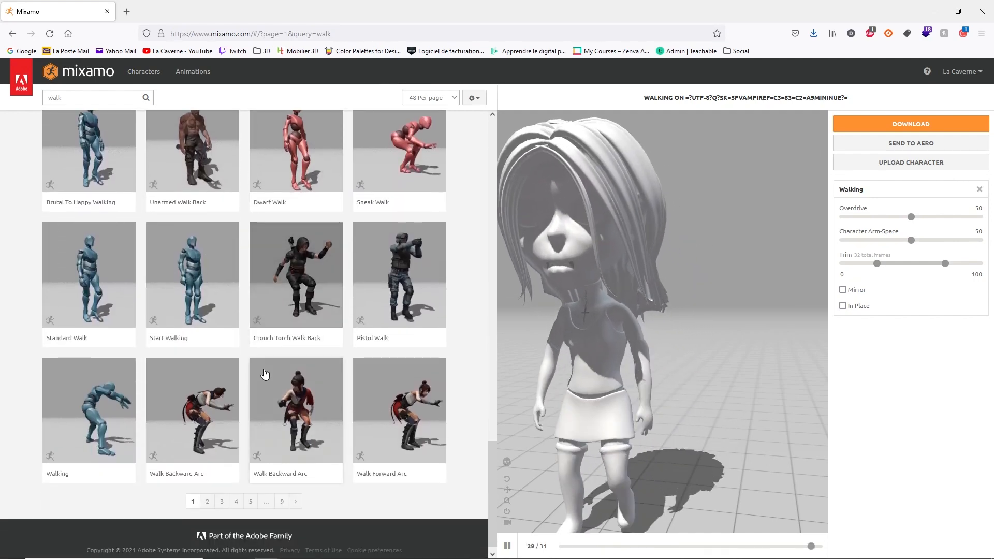
pyautogui.click(122, 314)
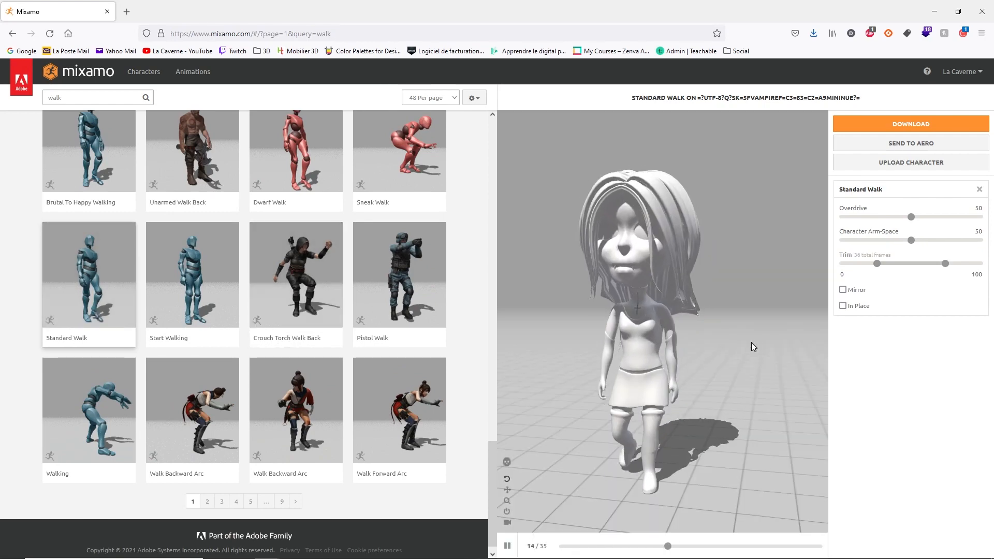
pyautogui.click(843, 305)
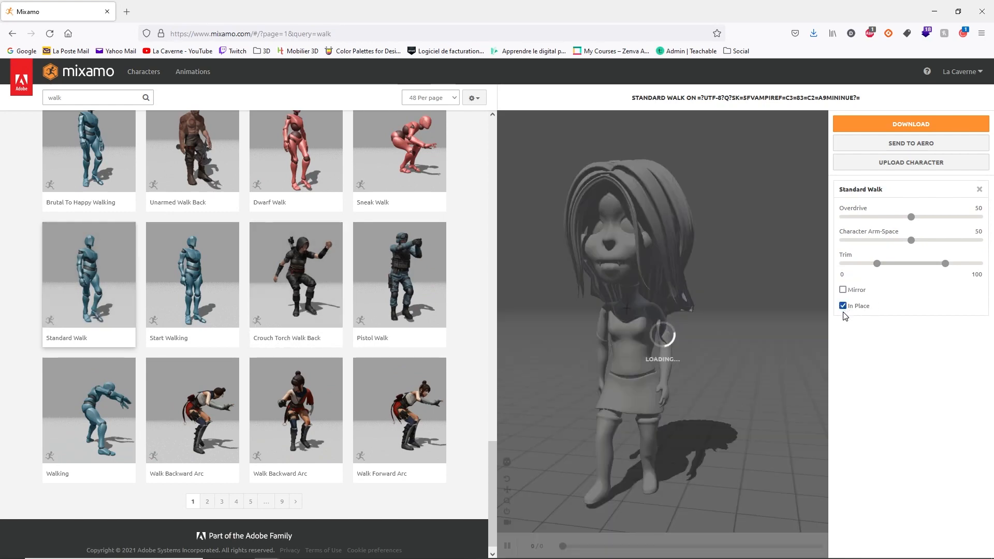
pyautogui.click(912, 241)
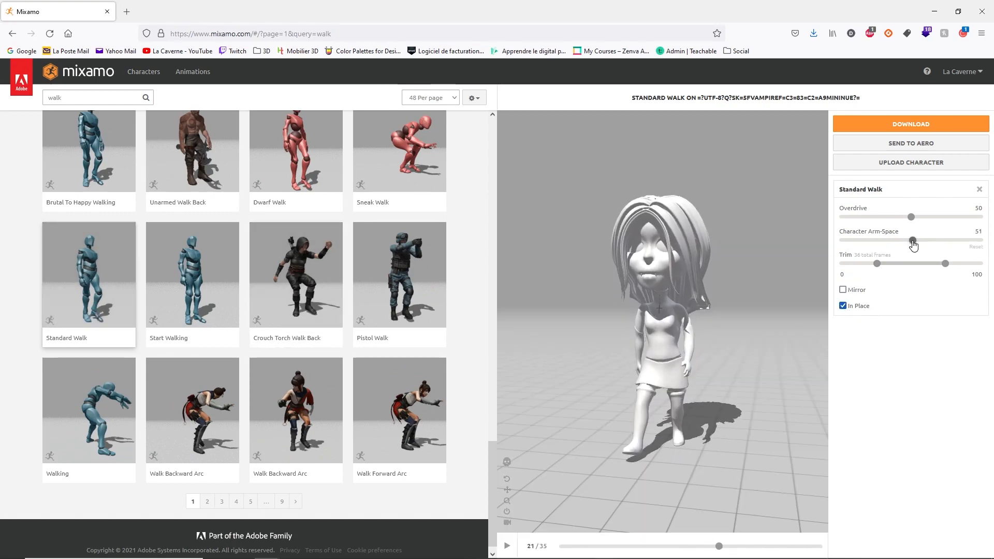
pyautogui.moveTo(912, 241); pyautogui.dragTo(914, 241)
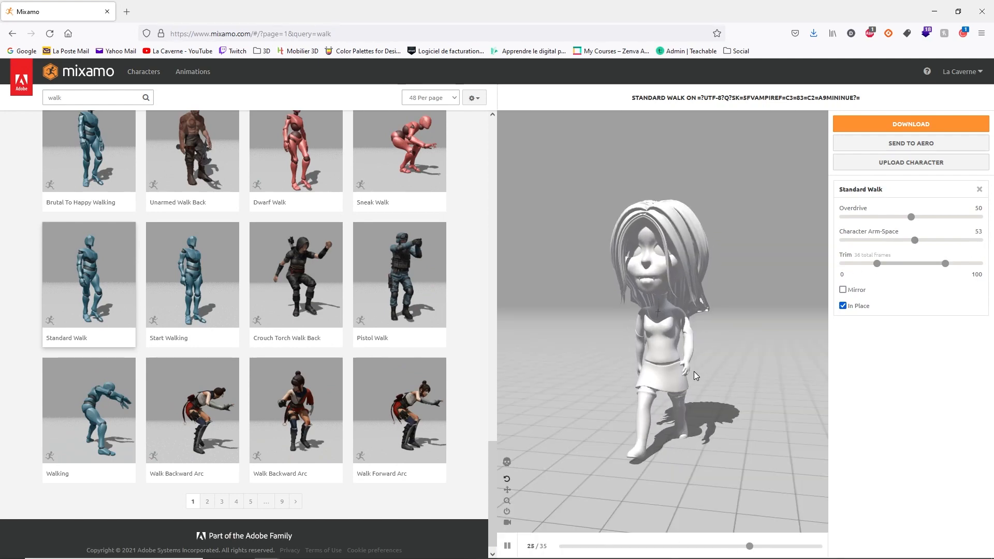
# Download Standard Walk as binary FBX without skin at 30 fps, saving Standard Walk.fbx in the VampireF folder.
pyautogui.click(909, 125)
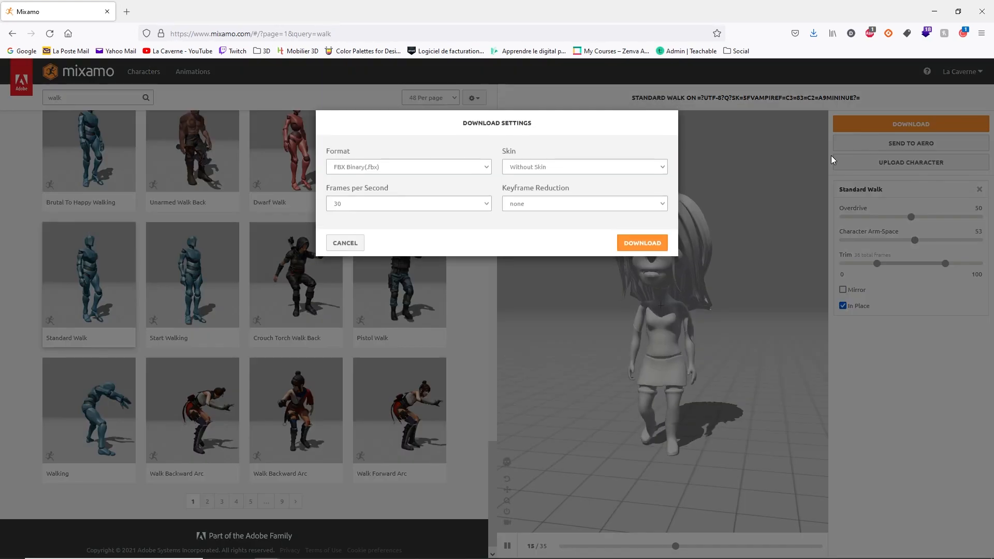
pyautogui.click(652, 243)
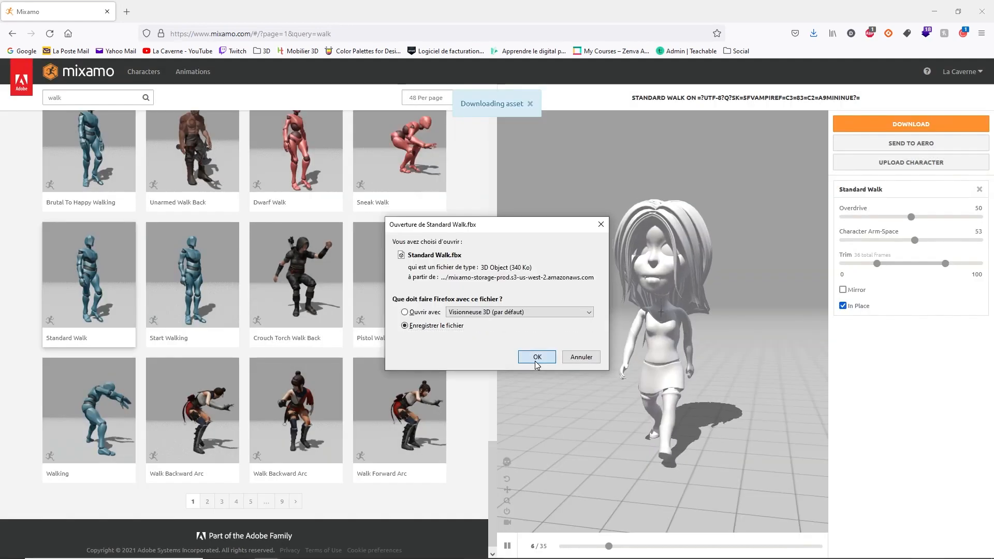
pyautogui.click(534, 353)
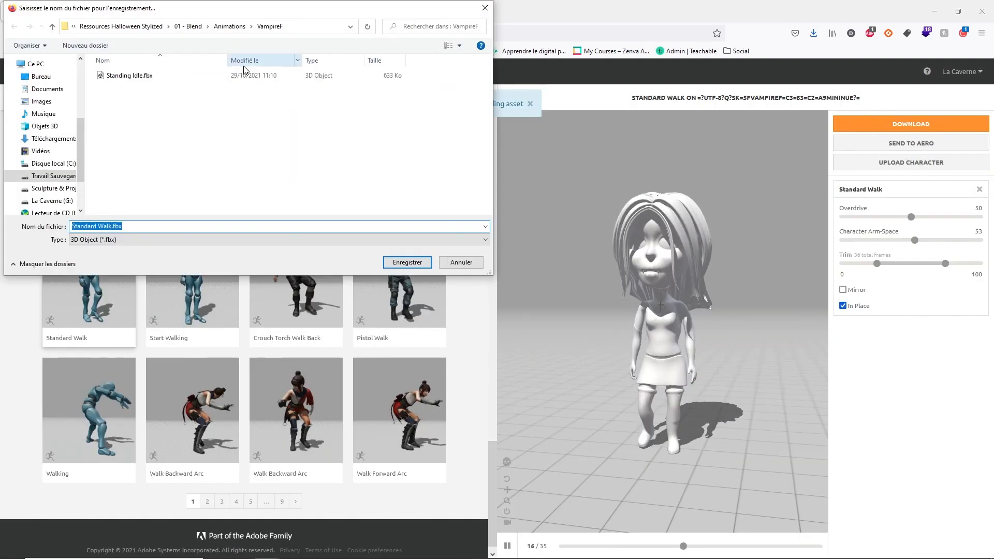
pyautogui.click(421, 266)
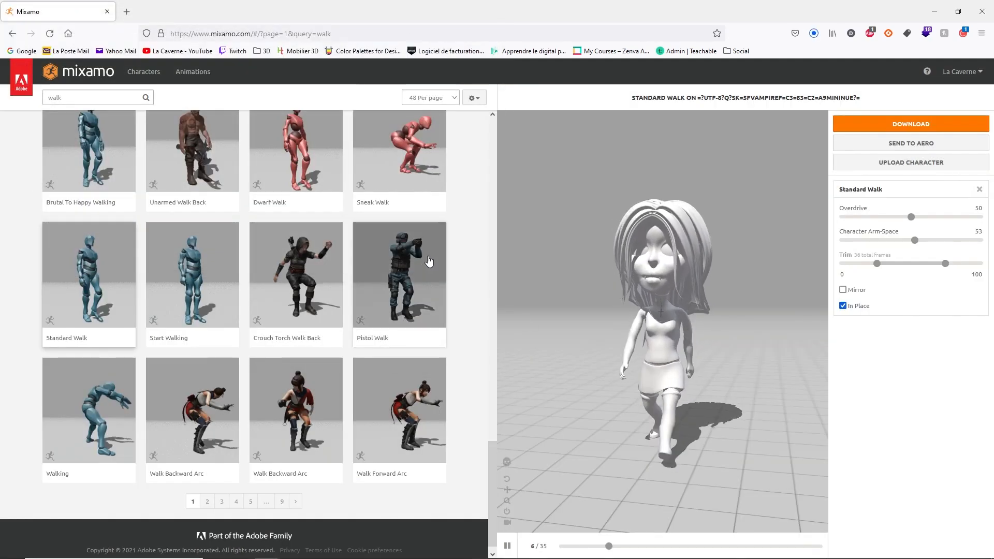
# Search the animations for talk and preview Talking On Phone on the female vampire.
pyautogui.click(84, 99)
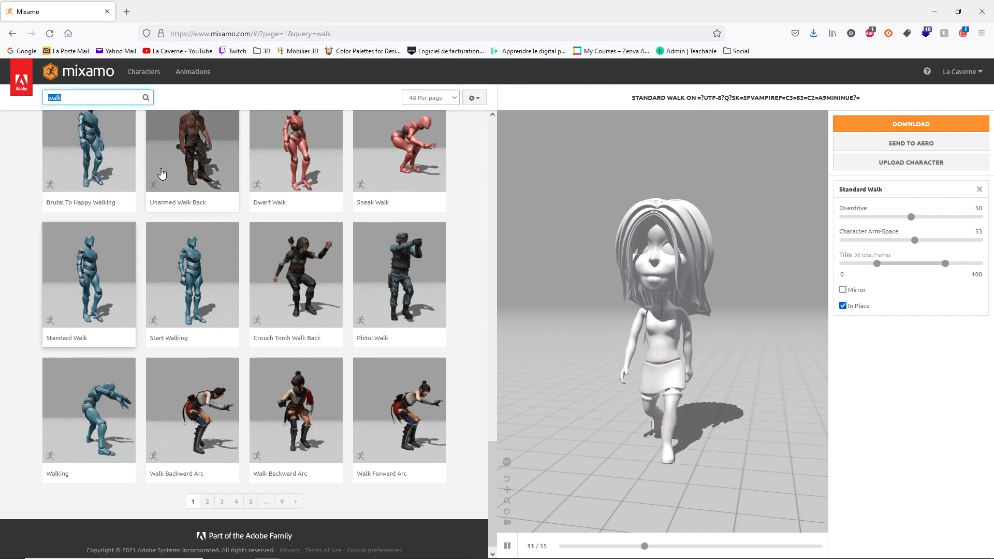
pyautogui.write('talk')
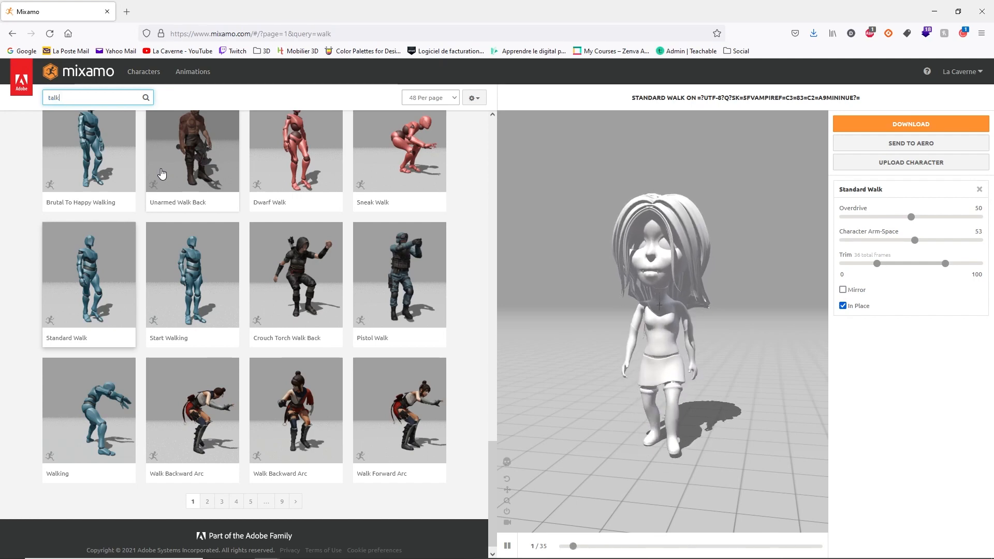
pyautogui.press('Return')
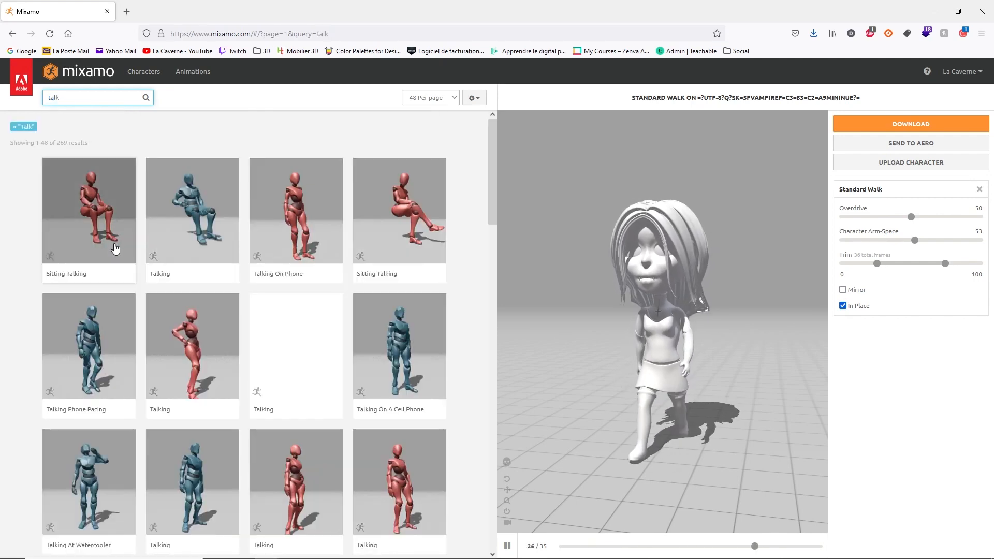
pyautogui.click(337, 215)
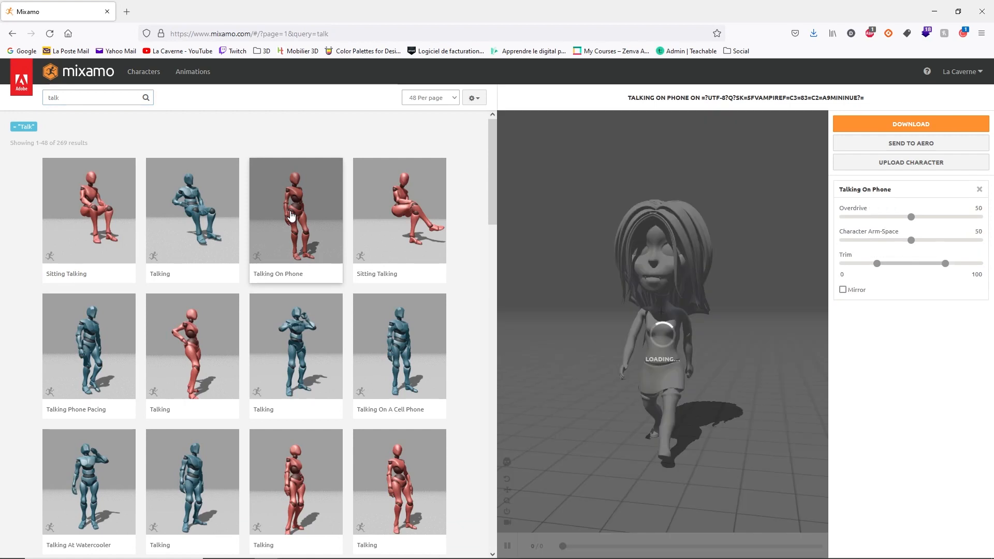
# Apply the hand-on-hip Talking animation to the female vampire and set its Character Arm-Space to 39.
pyautogui.click(195, 356)
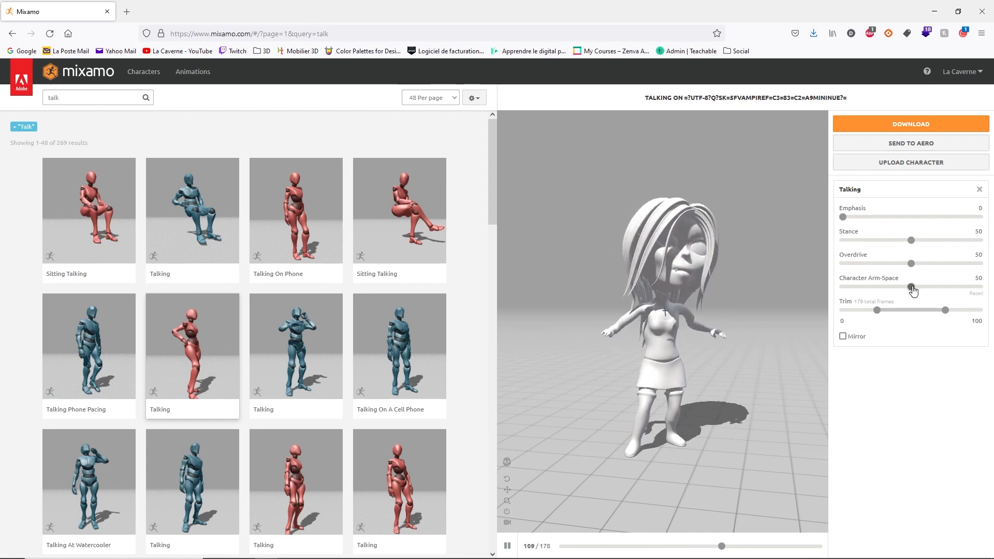
pyautogui.moveTo(911, 287); pyautogui.dragTo(906, 288)
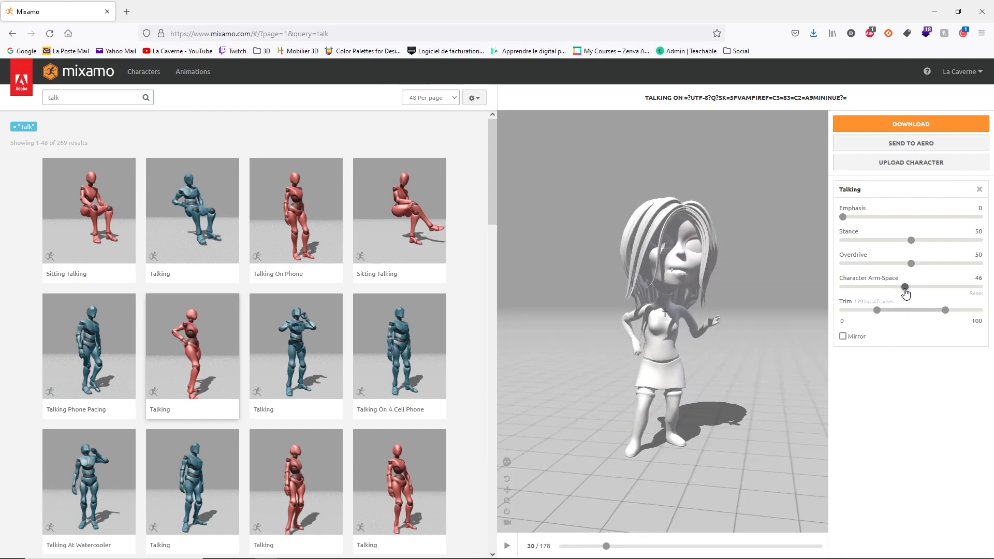
pyautogui.moveTo(905, 288); pyautogui.dragTo(901, 287)
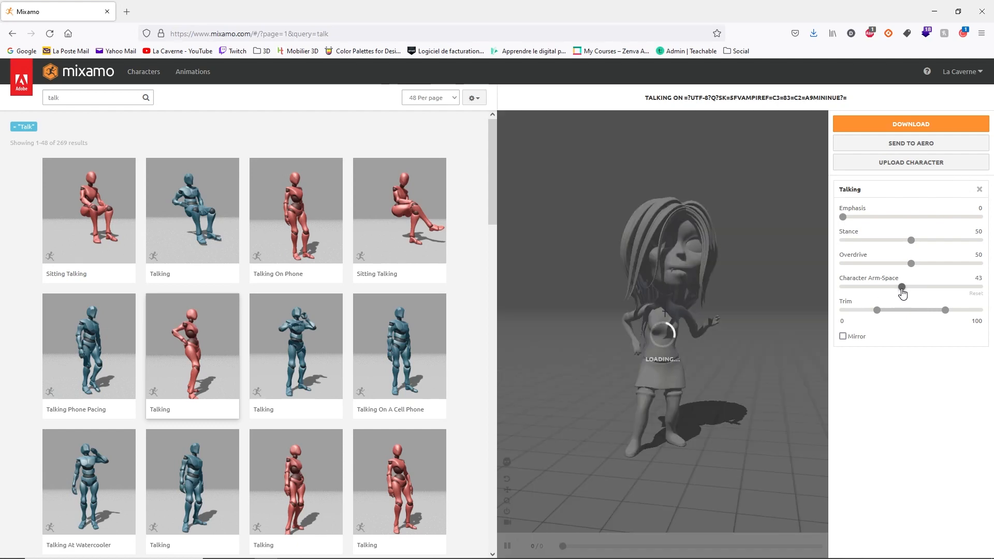
pyautogui.moveTo(897, 290); pyautogui.dragTo(896, 290)
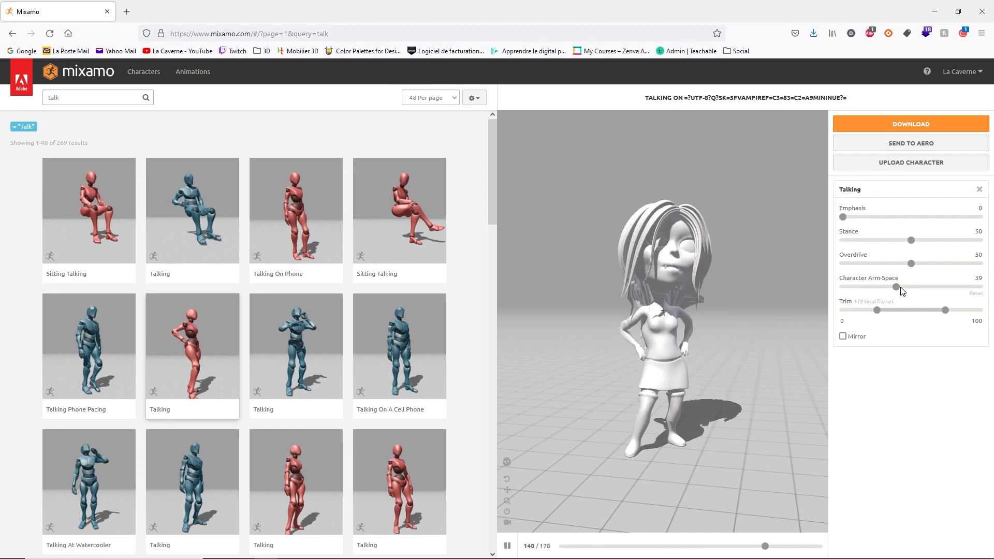
# Download the Talking animation as binary FBX without skin at 30 fps, saving Talking.fbx in the VampireF folder.
pyautogui.click(910, 123)
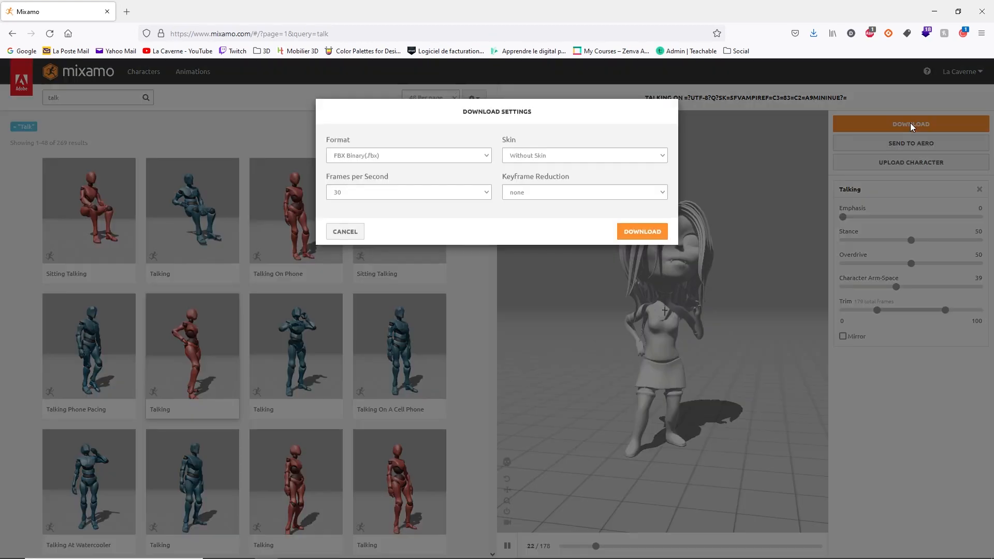
pyautogui.click(628, 252)
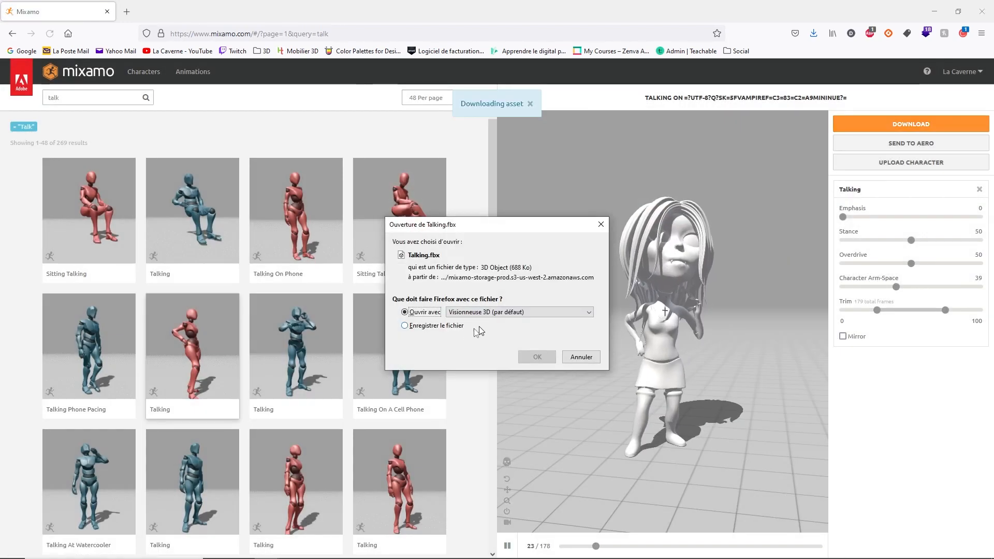
pyautogui.click(405, 325)
pyautogui.click(537, 357)
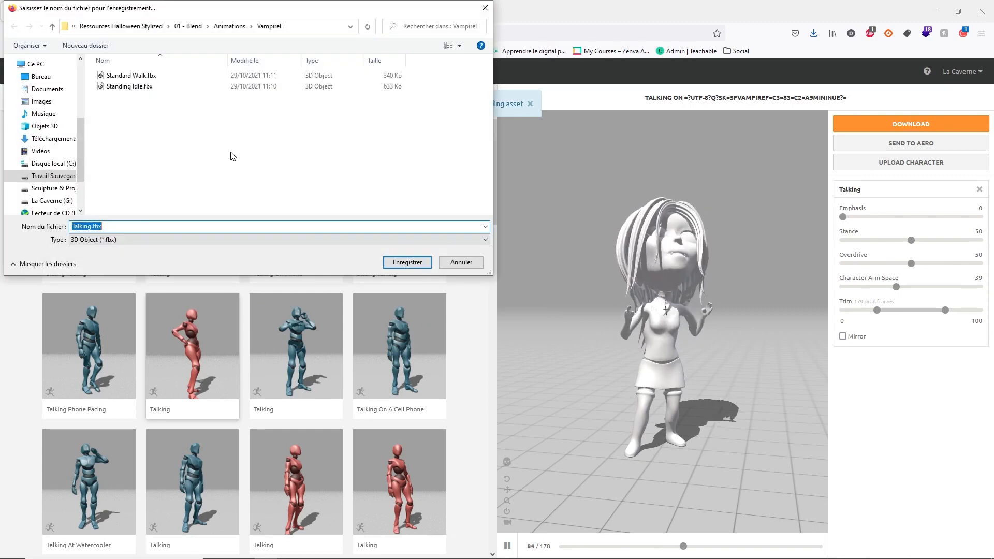
pyautogui.click(418, 264)
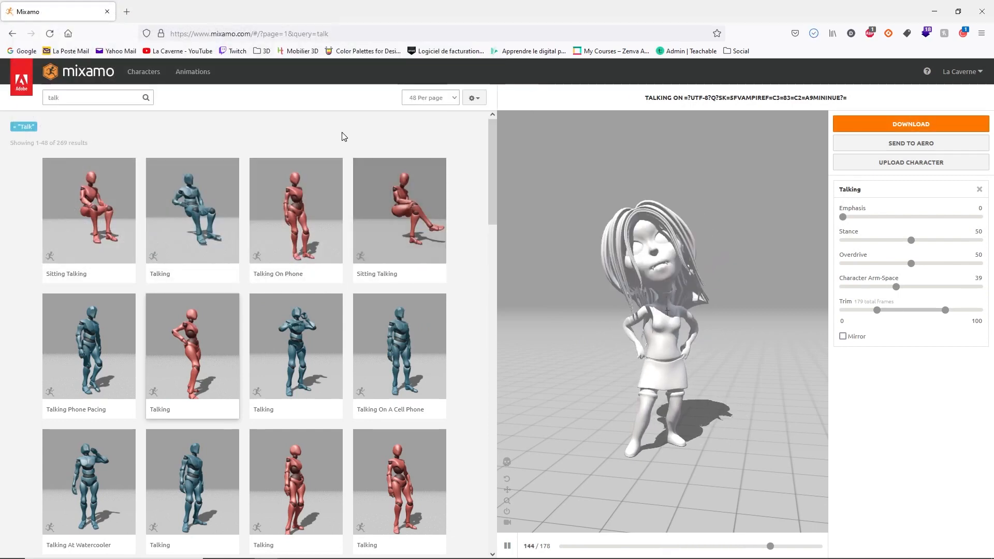
# Upload SK_VampireMasculin_UE.fbx from the Export > Personnages > UE folder as a new character.
pyautogui.click(886, 165)
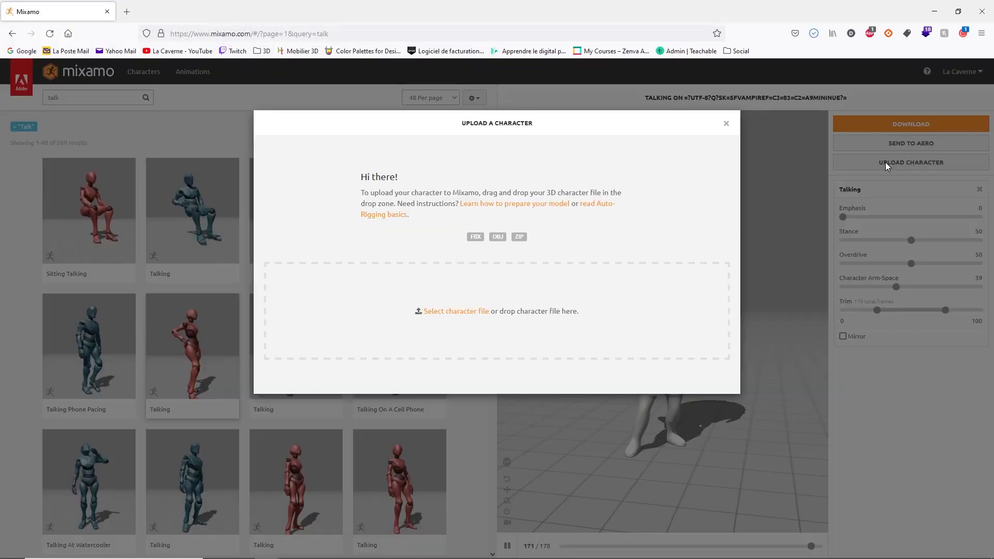
pyautogui.click(451, 310)
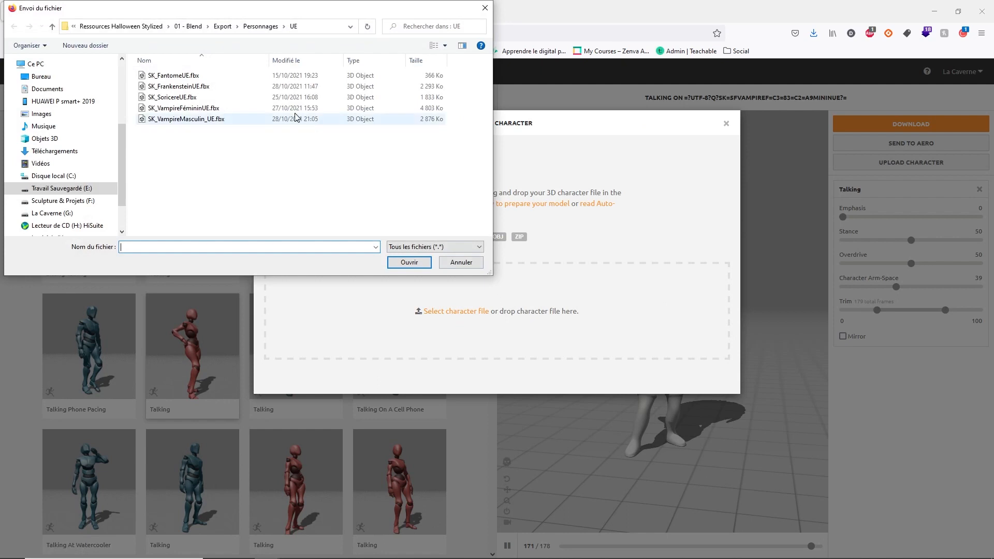
pyautogui.click(185, 121)
pyautogui.doubleClick(187, 121)
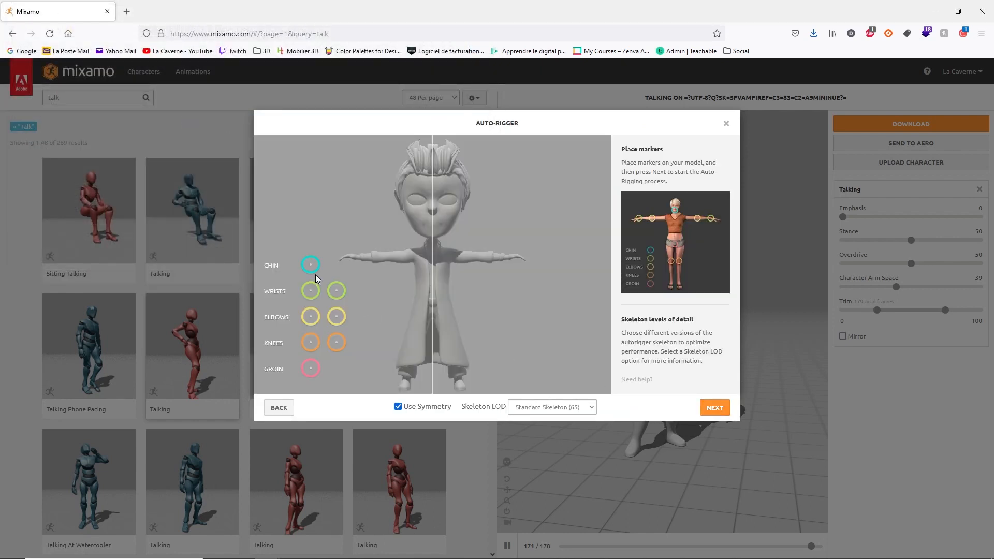
# Place the chin, wrist, elbow, knee and groin markers symmetrically on the male vampire in the Auto-Rigger.
pyautogui.moveTo(315, 271); pyautogui.dragTo(434, 238)
pyautogui.moveTo(311, 295)
pyautogui.mouseDown()
pyautogui.moveTo(349, 277)
pyautogui.moveTo(360, 259)
pyautogui.mouseUp()
pyautogui.moveTo(336, 317)
pyautogui.mouseDown()
pyautogui.moveTo(359, 329)
pyautogui.moveTo(411, 319)
pyautogui.moveTo(388, 260)
pyautogui.mouseUp()
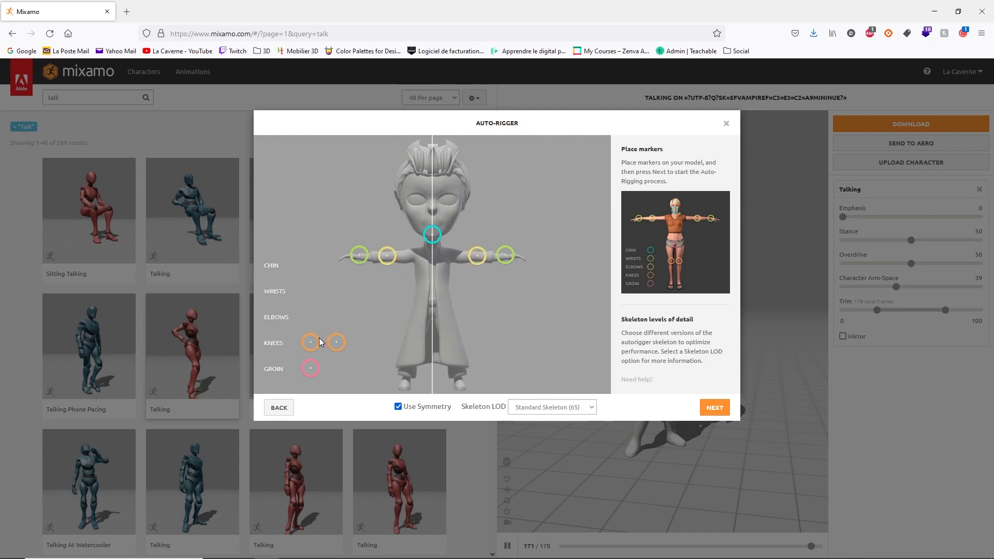
pyautogui.moveTo(320, 341); pyautogui.dragTo(412, 351)
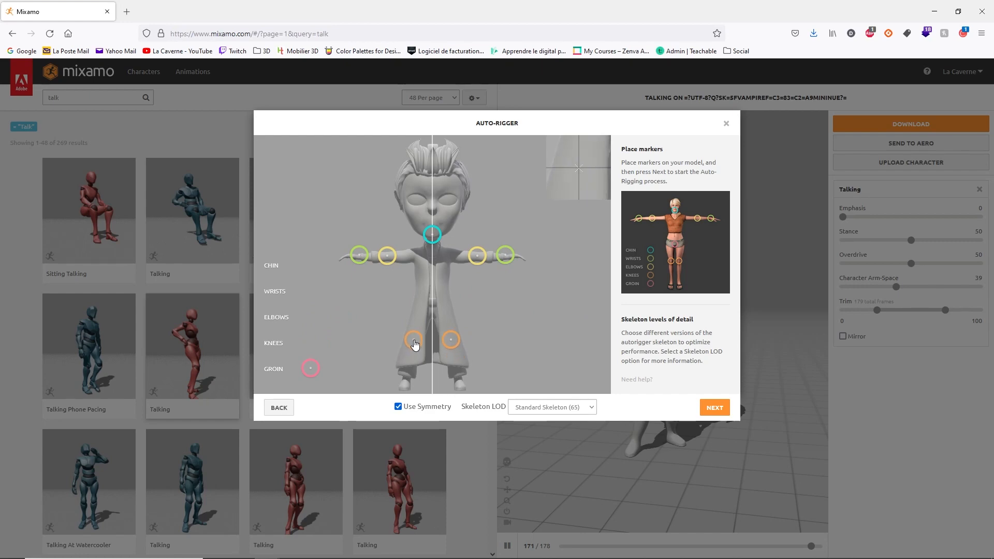
pyautogui.moveTo(415, 343); pyautogui.dragTo(414, 343)
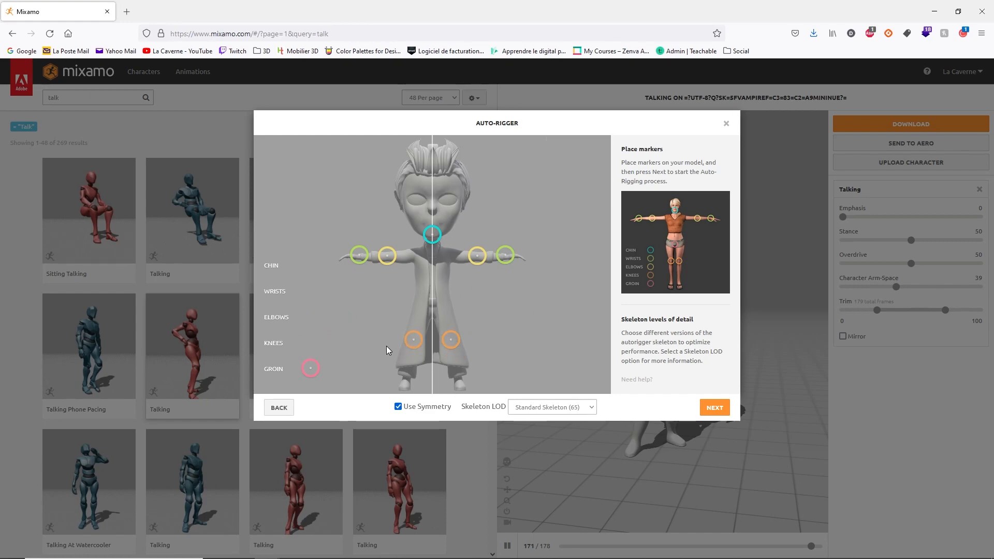
pyautogui.moveTo(314, 370)
pyautogui.mouseDown()
pyautogui.moveTo(414, 308)
pyautogui.moveTo(432, 313)
pyautogui.mouseUp()
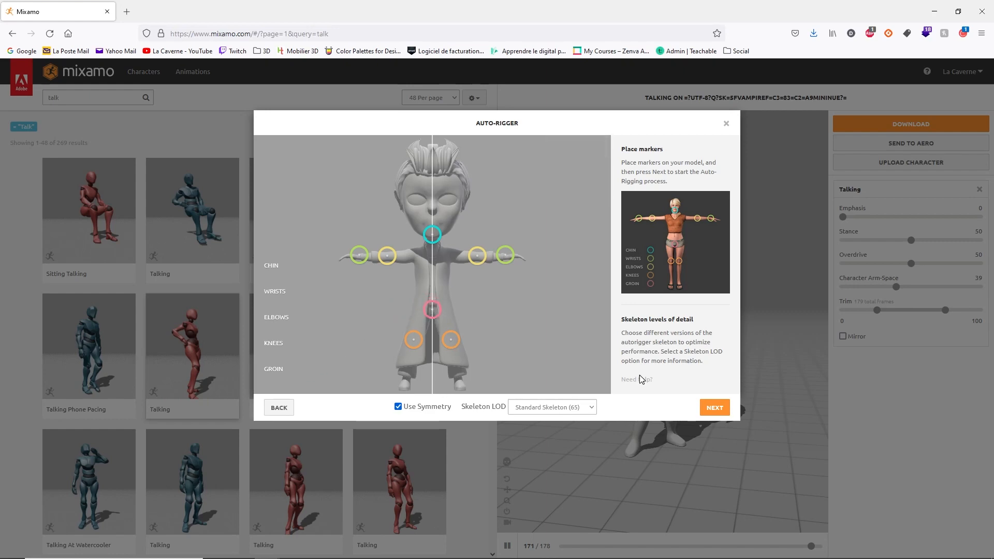
# Auto-rig the male vampire with the Standard Skeleton (65), accept the result and proceed with the new character.
pyautogui.click(718, 407)
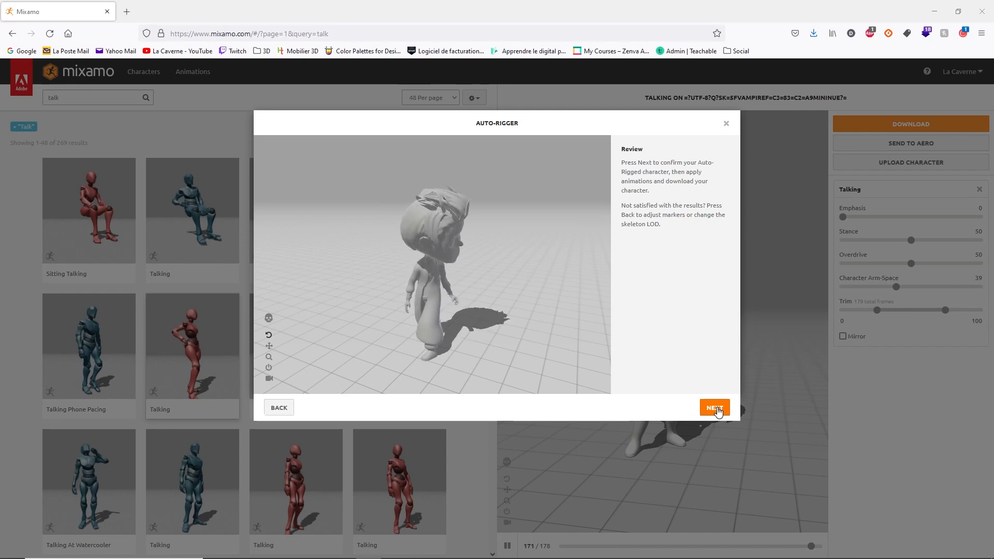
pyautogui.click(714, 407)
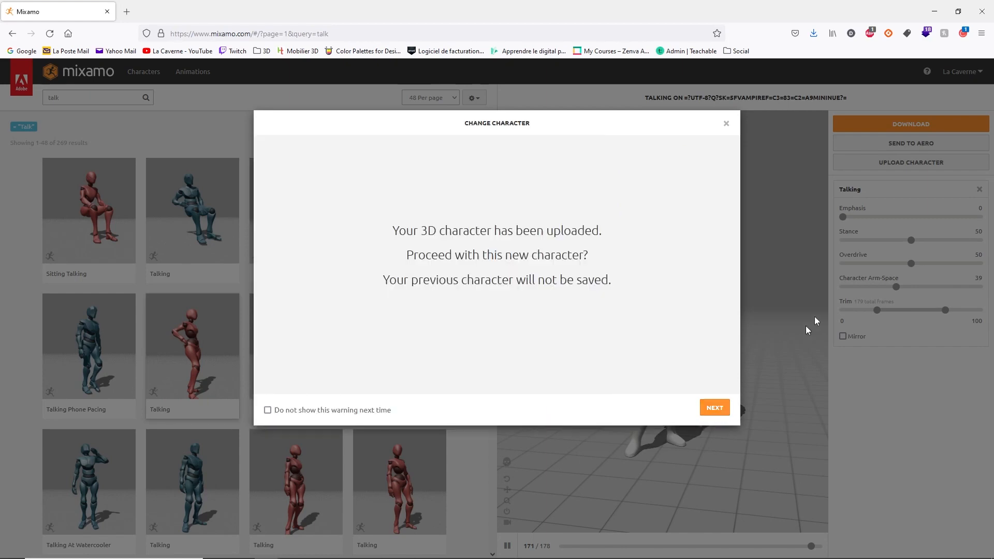
pyautogui.click(713, 408)
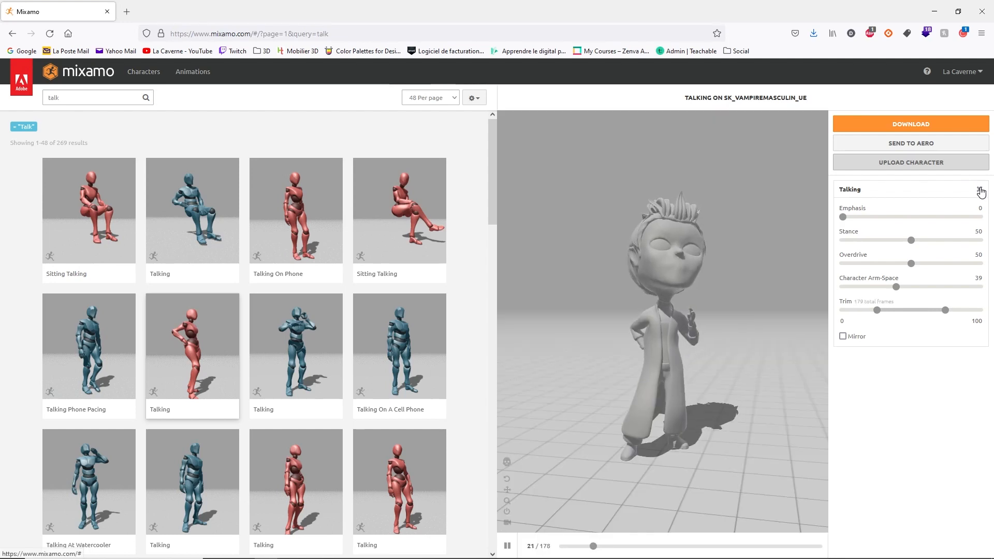
# Remove the Talking animation from the male vampire and download the character as a binary FBX in T-pose.
pyautogui.click(981, 190)
pyautogui.click(912, 126)
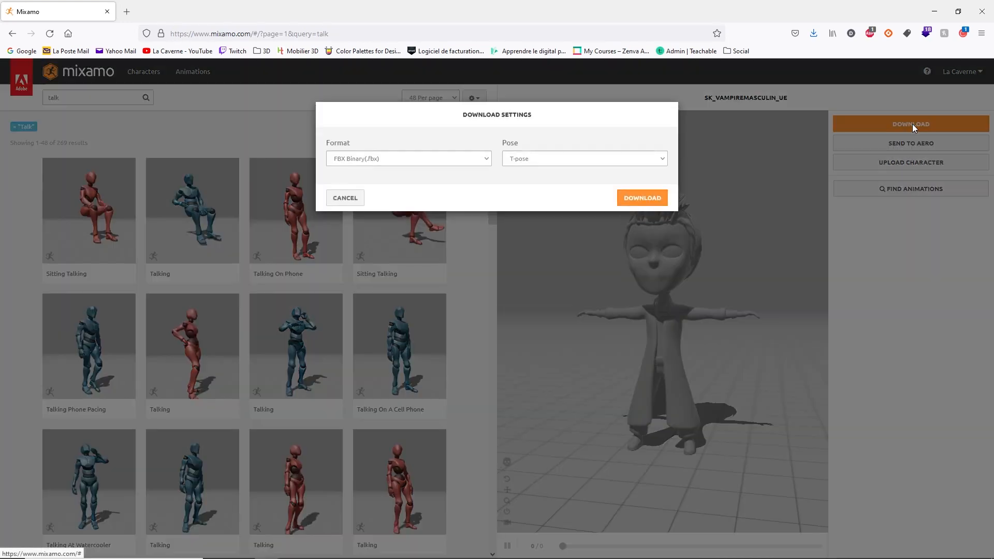
pyautogui.click(641, 206)
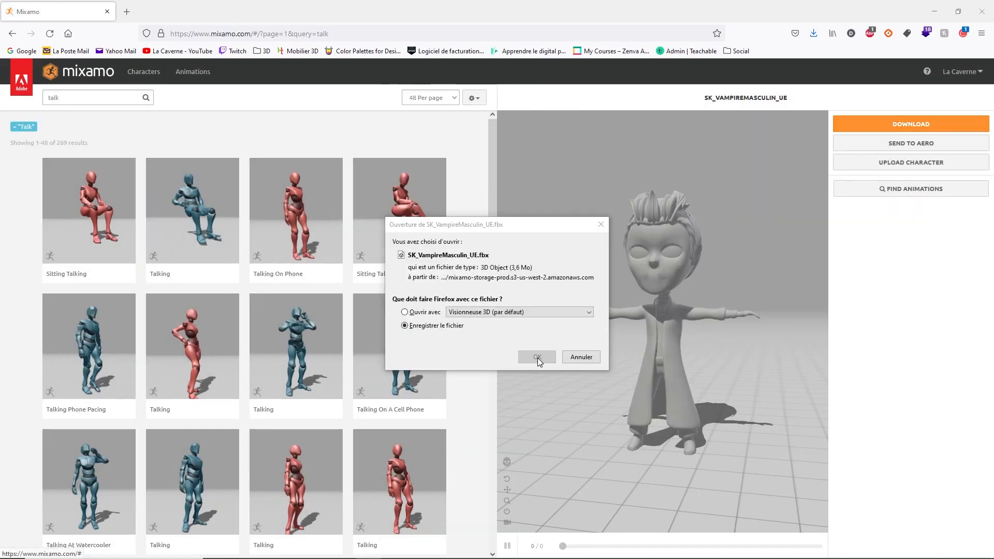
pyautogui.click(539, 356)
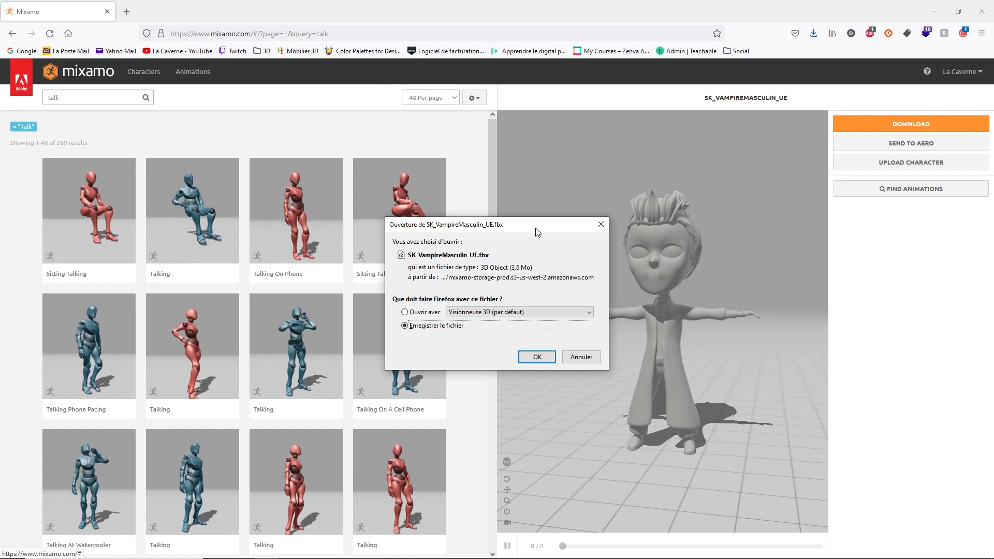
pyautogui.press('Return')
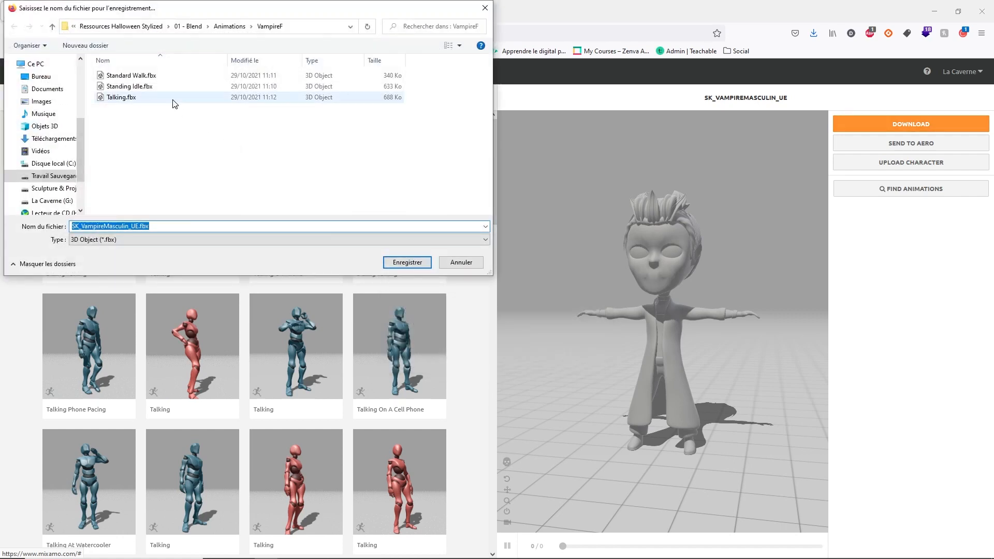
# Save the male vampire's rig in 01 - Blend > Rigs, replacing the file name's UE suffix with the other rigs' TPose suffix.
pyautogui.click(190, 27)
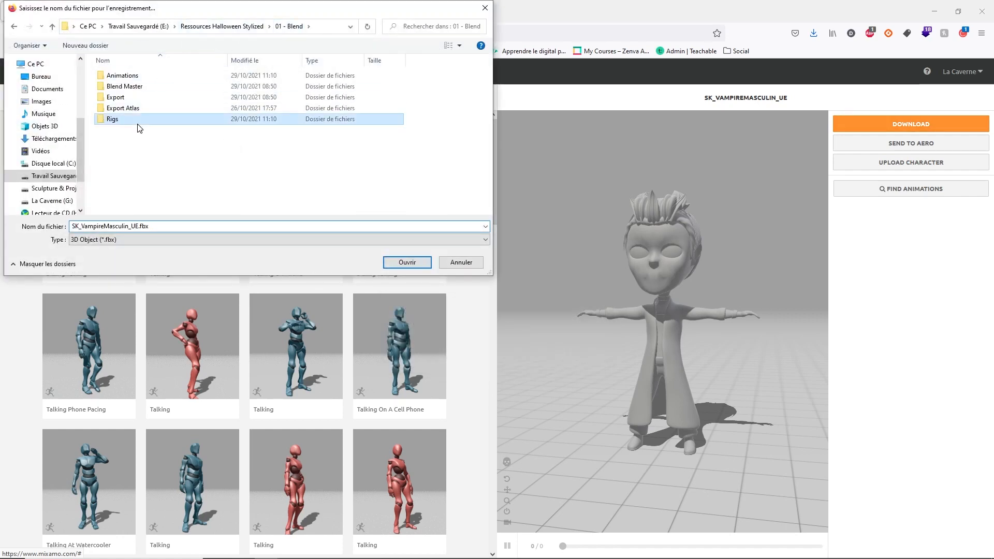
pyautogui.doubleClick(139, 122)
pyautogui.click(138, 237)
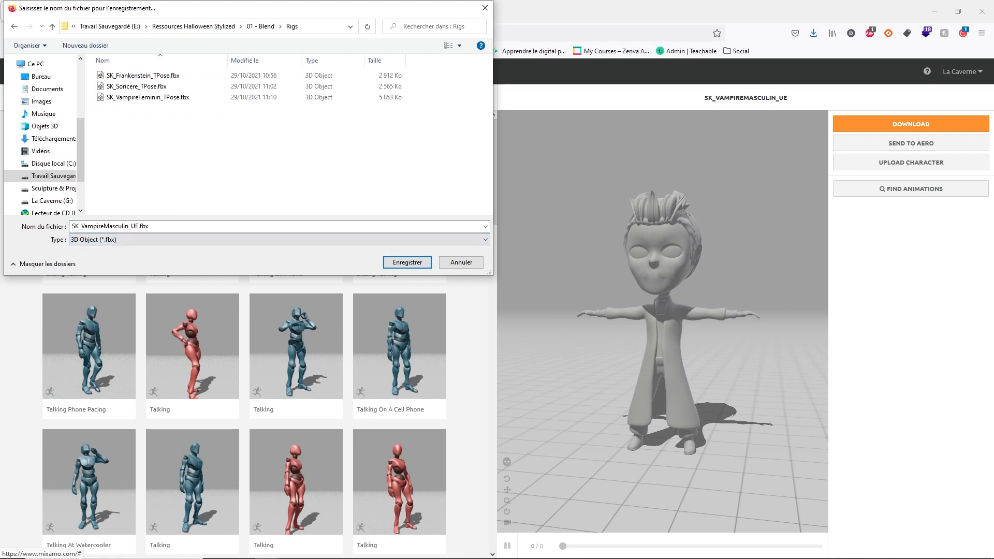
pyautogui.click(135, 226)
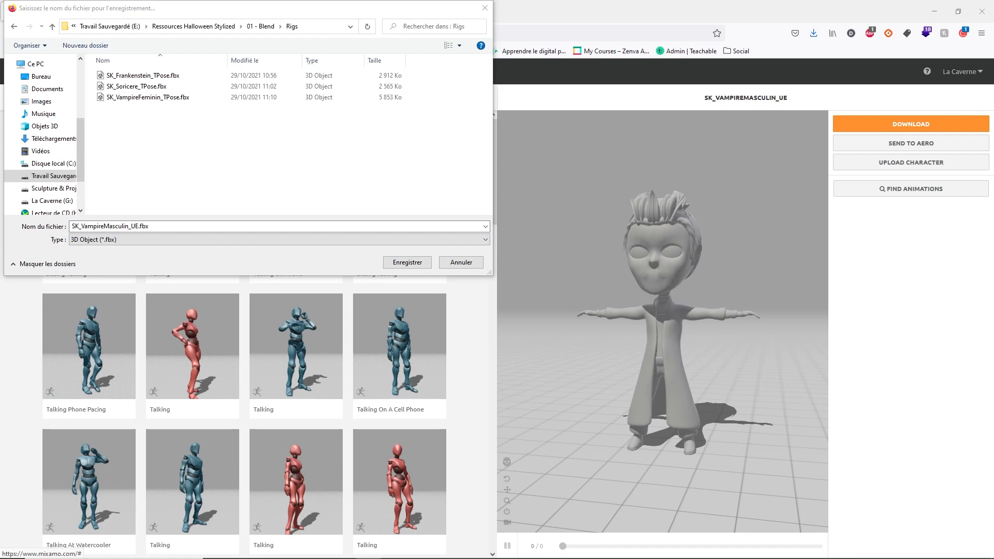
pyautogui.click(143, 225)
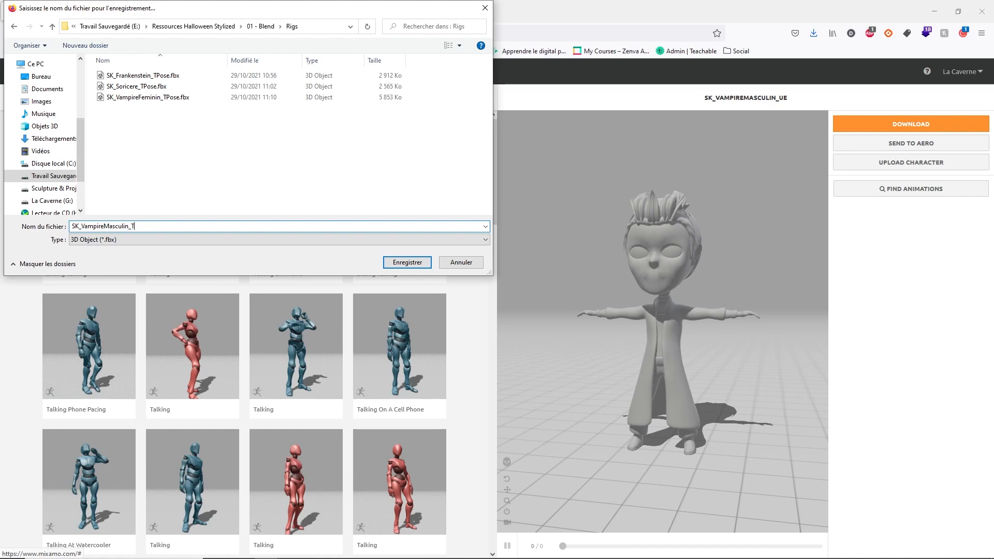
pyautogui.press('Return')
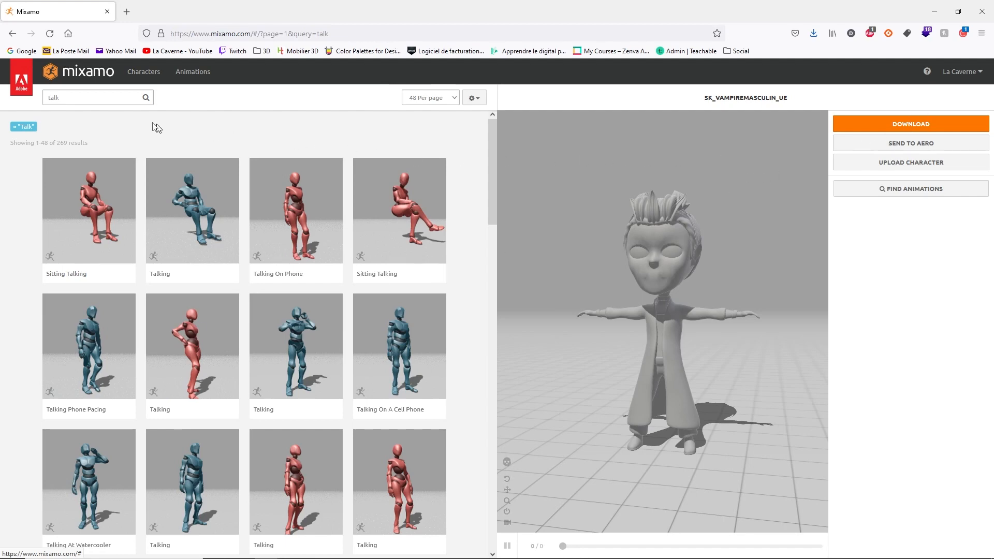
# Search the animations for "idle", apply the first plain Idle to the male vampire and set Character Arm-Space to 61.
pyautogui.click(94, 99)
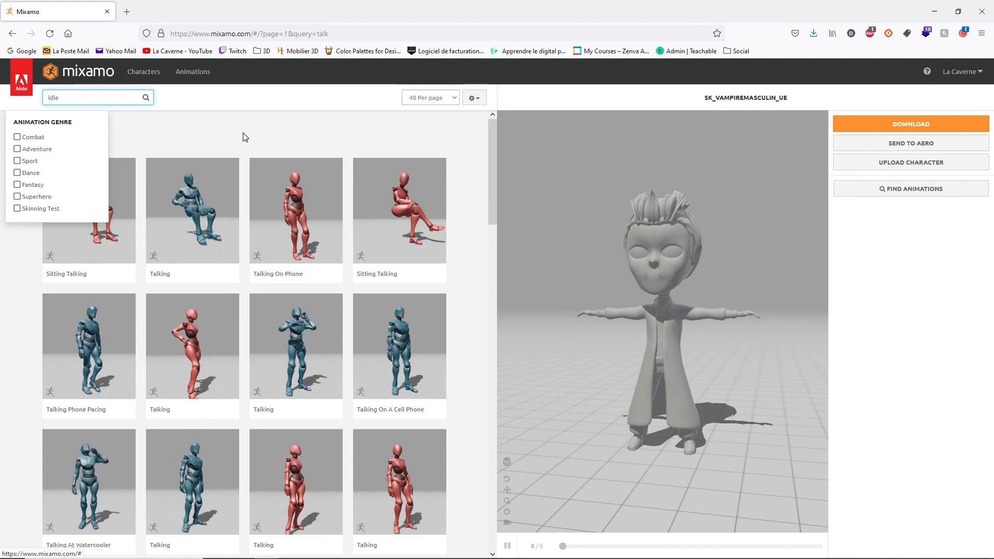
pyautogui.press('Return')
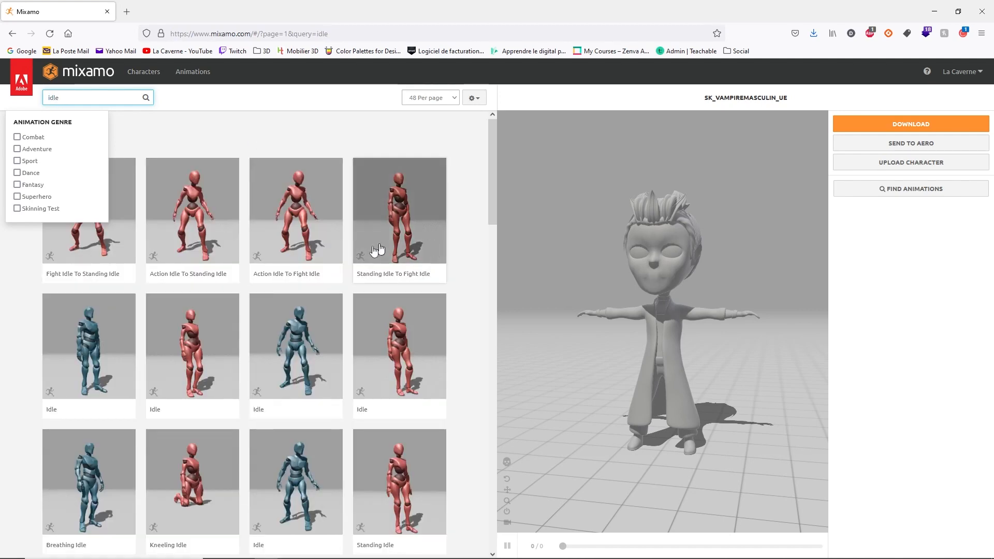
pyautogui.click(124, 328)
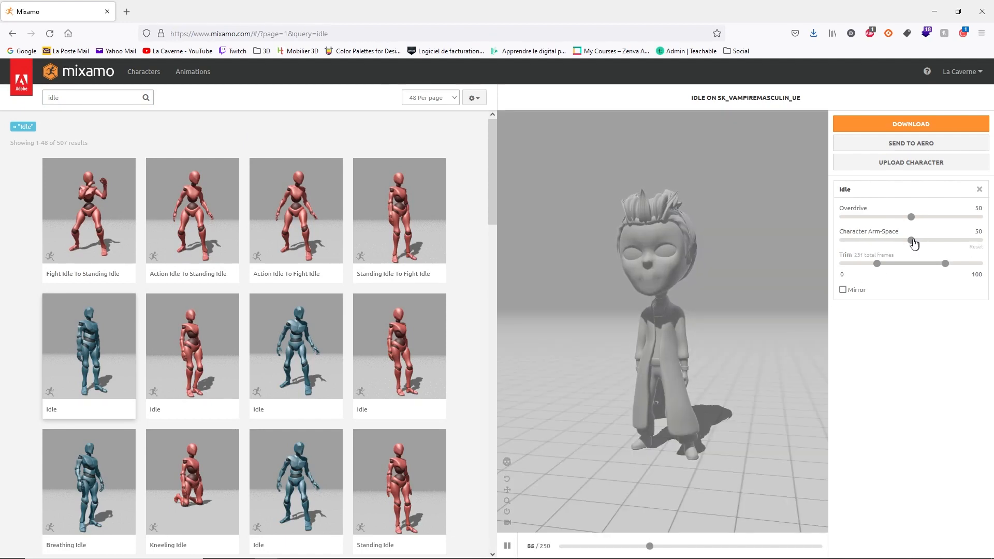
pyautogui.moveTo(918, 242); pyautogui.dragTo(927, 243)
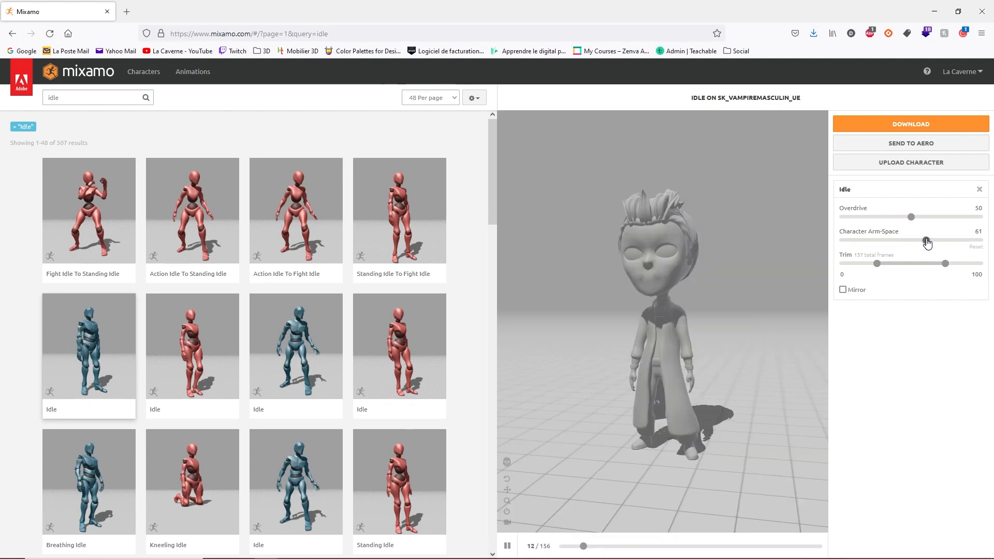
# Download the male vampire's Idle animation as binary FBX without skin.
pyautogui.click(910, 124)
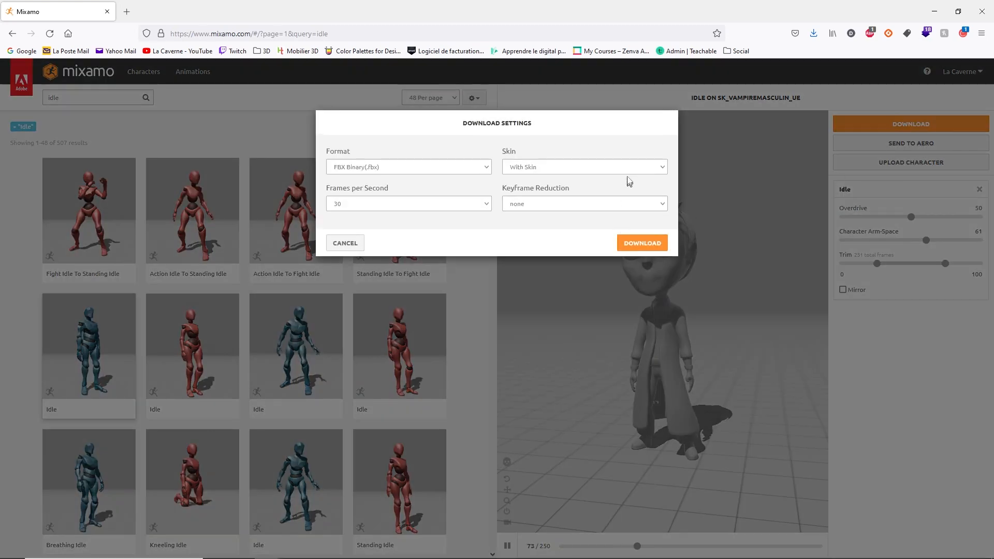
pyautogui.click(628, 171)
pyautogui.click(596, 199)
pyautogui.click(664, 243)
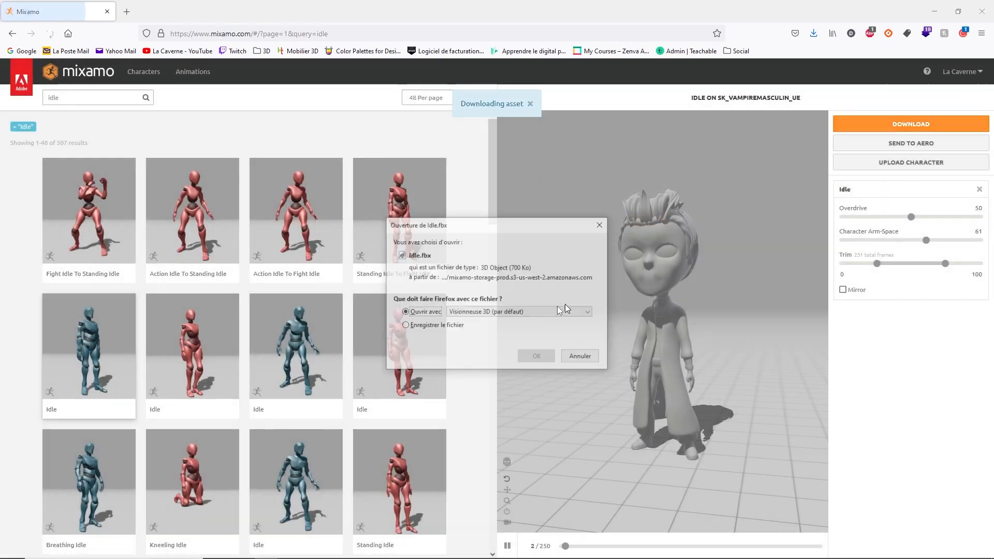
# Save Idle.fbx in a new folder named VampireM inside 01 - Blend > Animations.
pyautogui.click(451, 328)
pyautogui.click(546, 362)
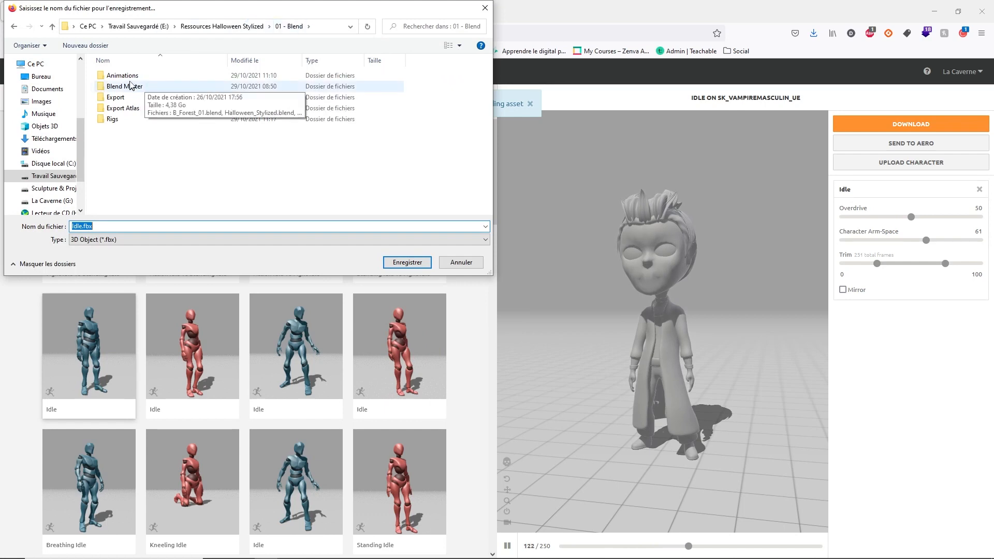
pyautogui.doubleClick(119, 76)
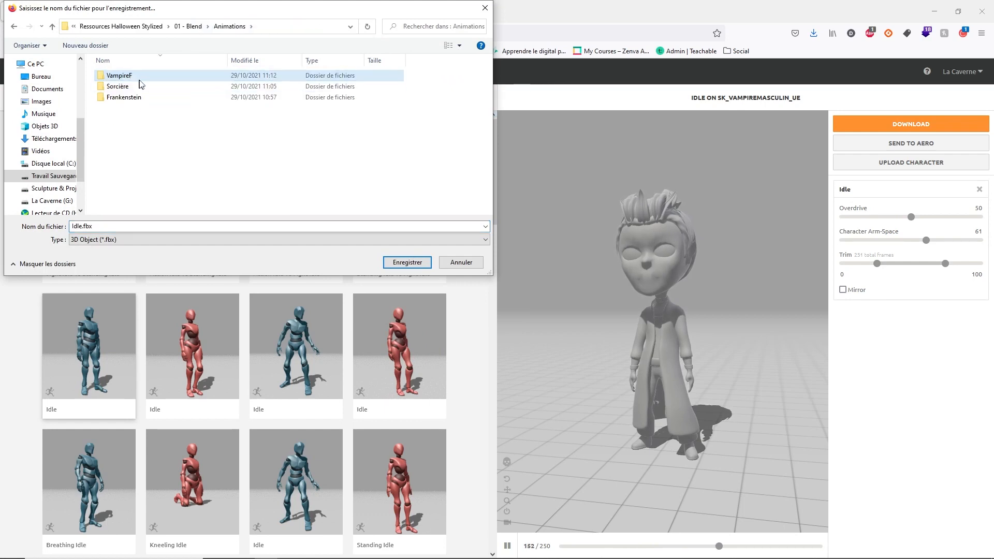
pyautogui.click(85, 45)
pyautogui.write('VampireM')
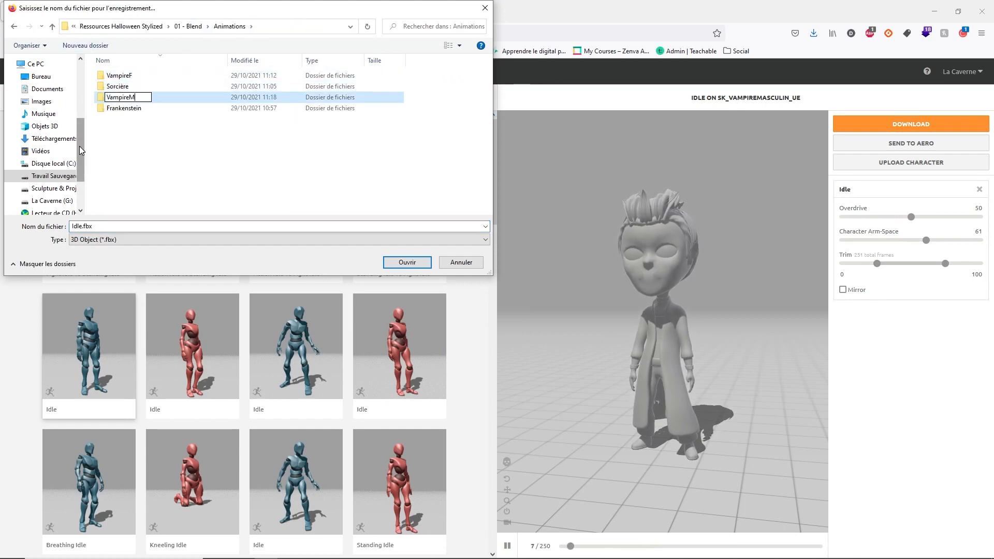
pyautogui.press('Return')
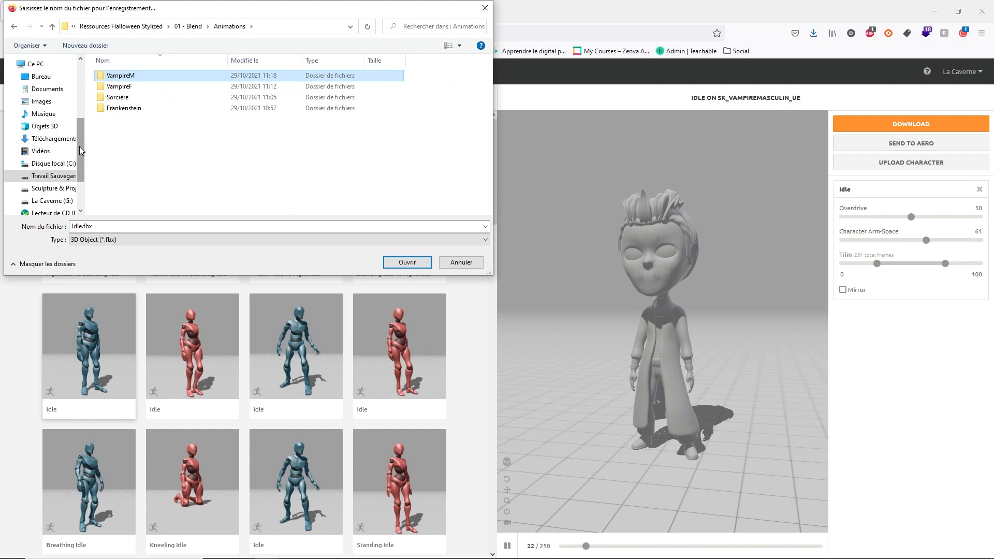
pyautogui.doubleClick(123, 75)
pyautogui.click(406, 262)
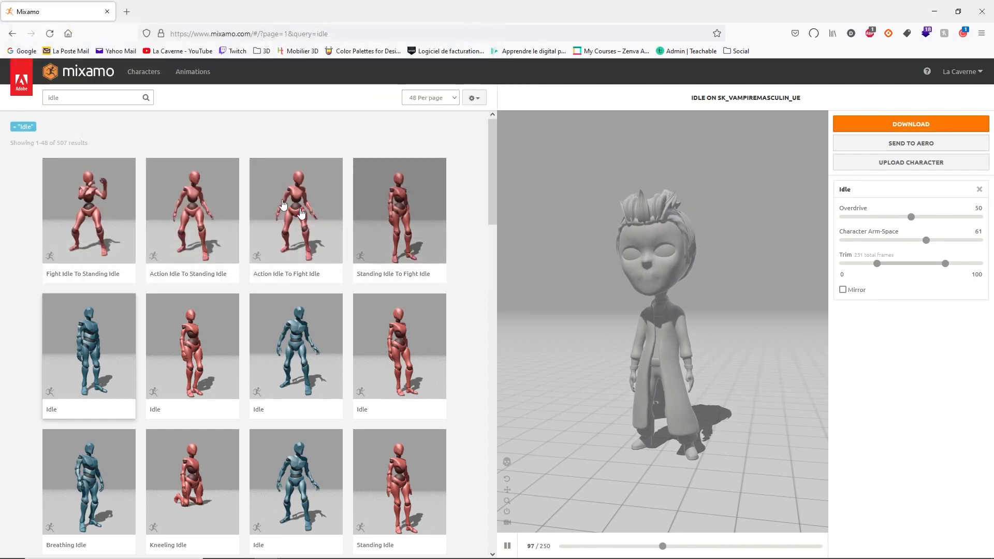
# Search for "walk", apply the Walking animation listed just after Walking Backwards, make it In Place and set Character Arm-Space to 56.
pyautogui.doubleClick(89, 98)
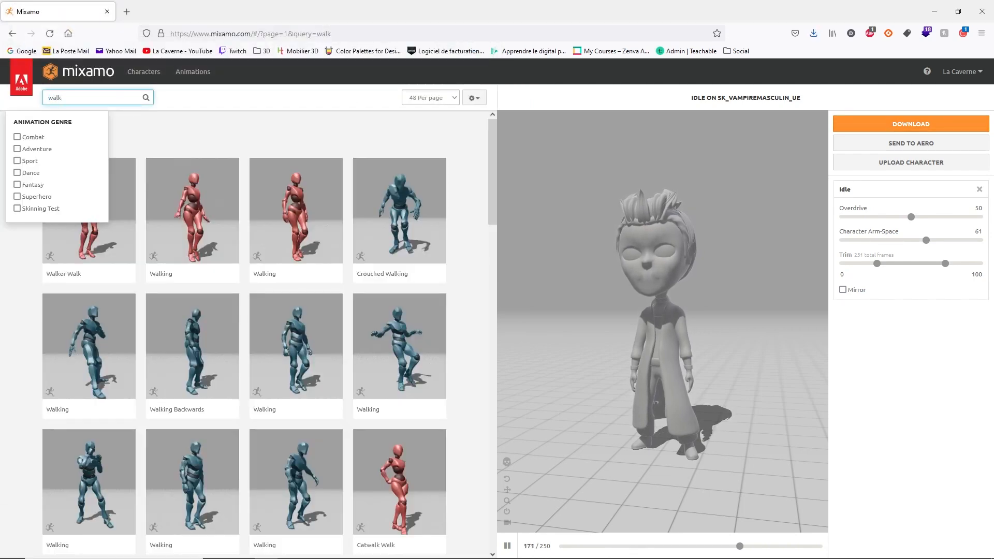
pyautogui.click(289, 342)
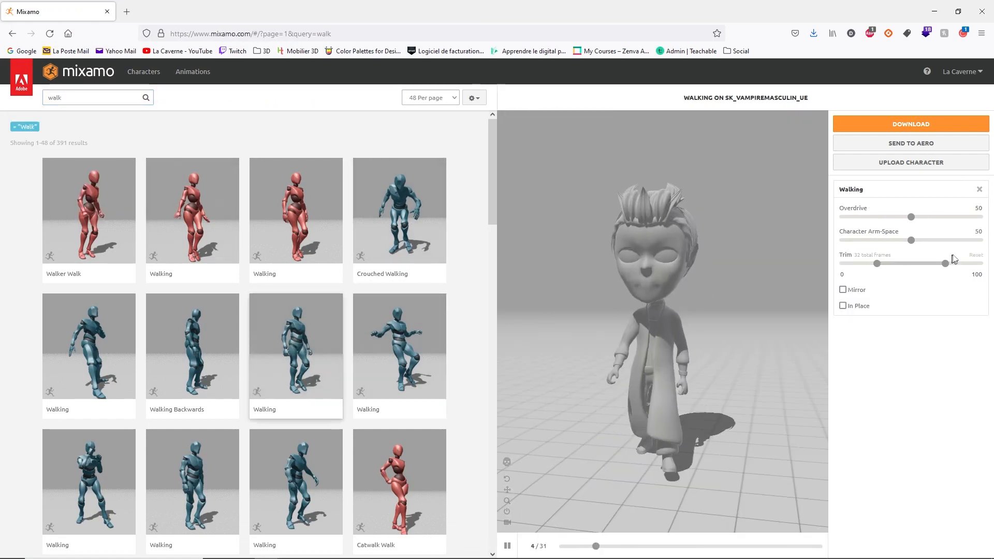
pyautogui.click(843, 306)
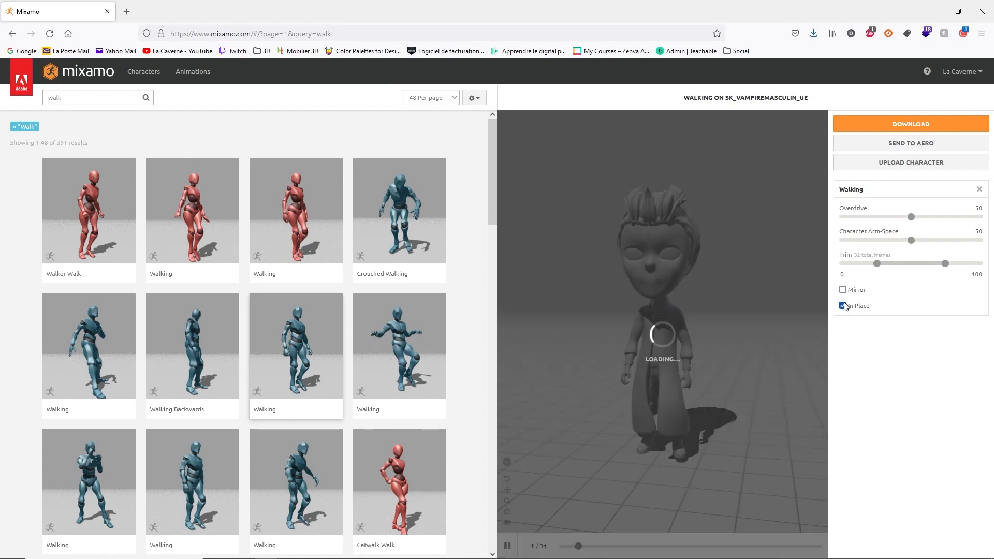
pyautogui.moveTo(911, 245); pyautogui.dragTo(917, 247)
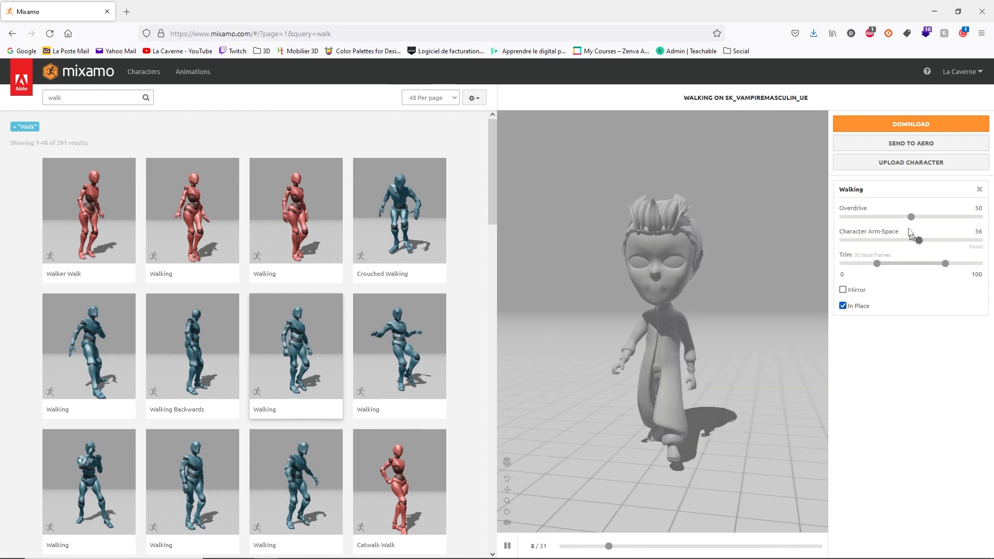
# Download the male vampire's Walking animation as binary FBX without skin and save it as Walking.fbx in the VampireM folder.
pyautogui.click(911, 124)
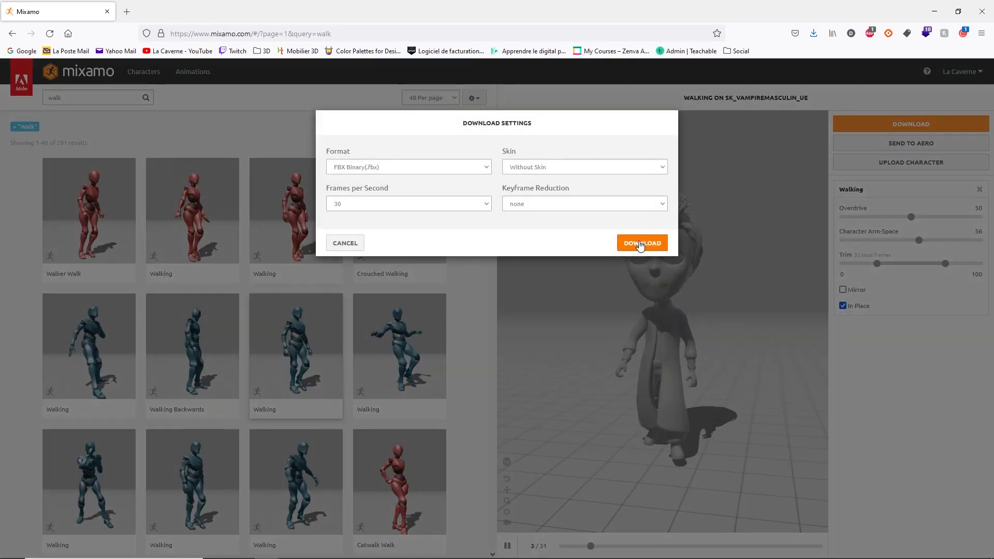
pyautogui.click(640, 244)
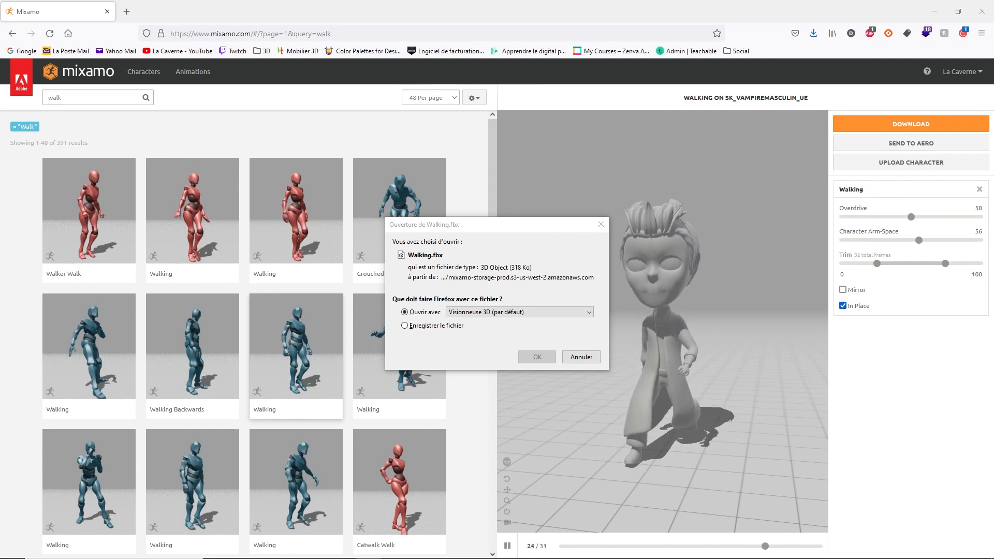
pyautogui.click(537, 357)
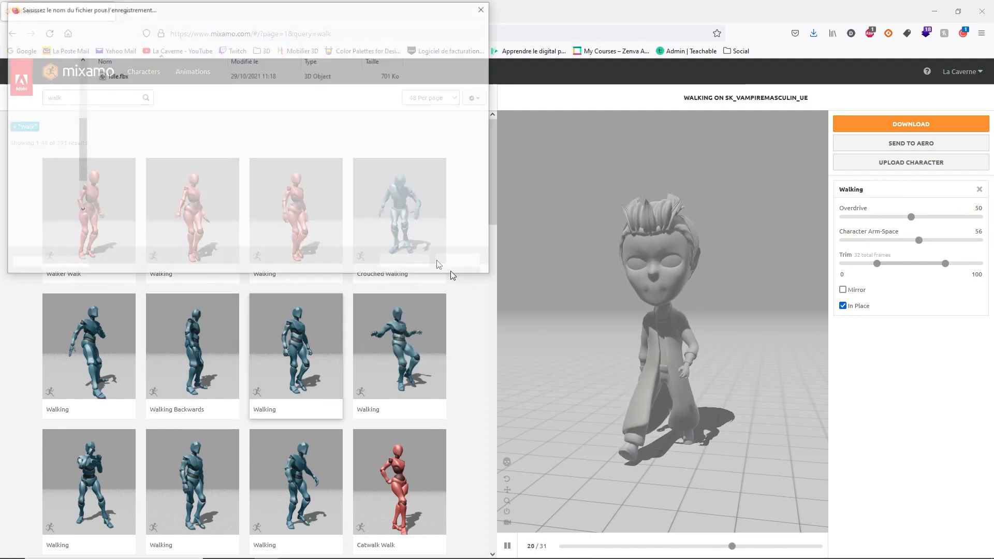
pyautogui.click(407, 263)
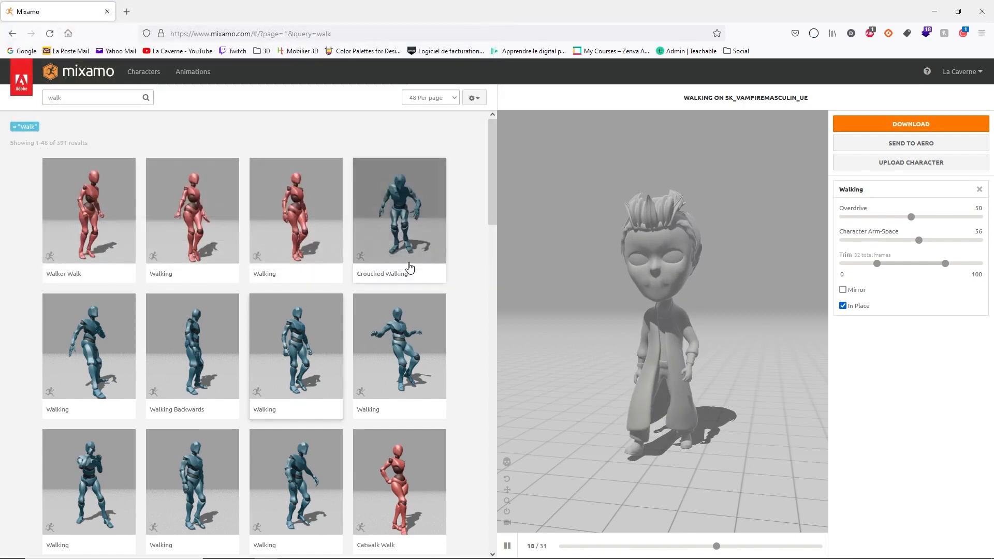
# Search for "talk", apply the Talking animation listed just after Talking At Watercooler and set Character Arm-Space to 61.
pyautogui.click(30, 98)
pyautogui.write('ta')
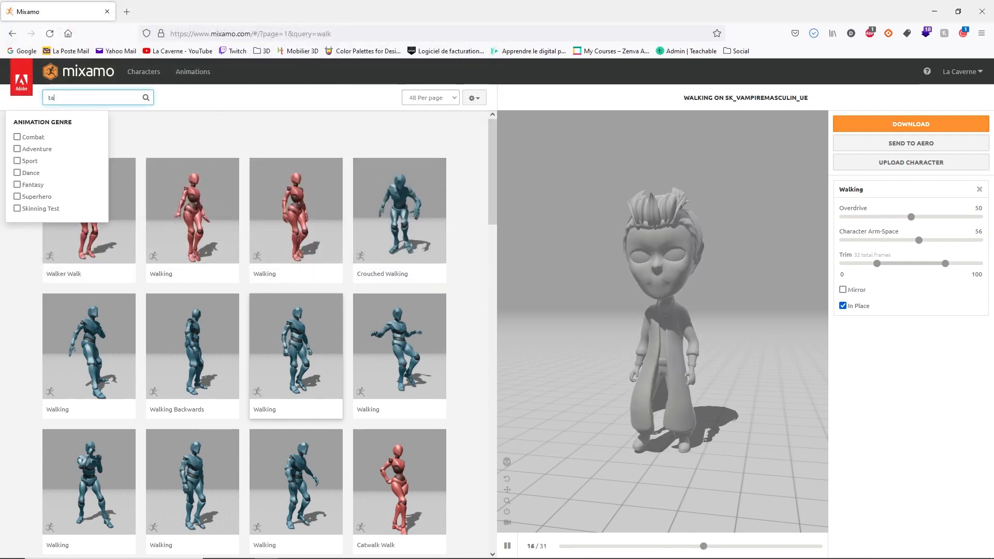
pyautogui.write('lk')
pyautogui.press('Return')
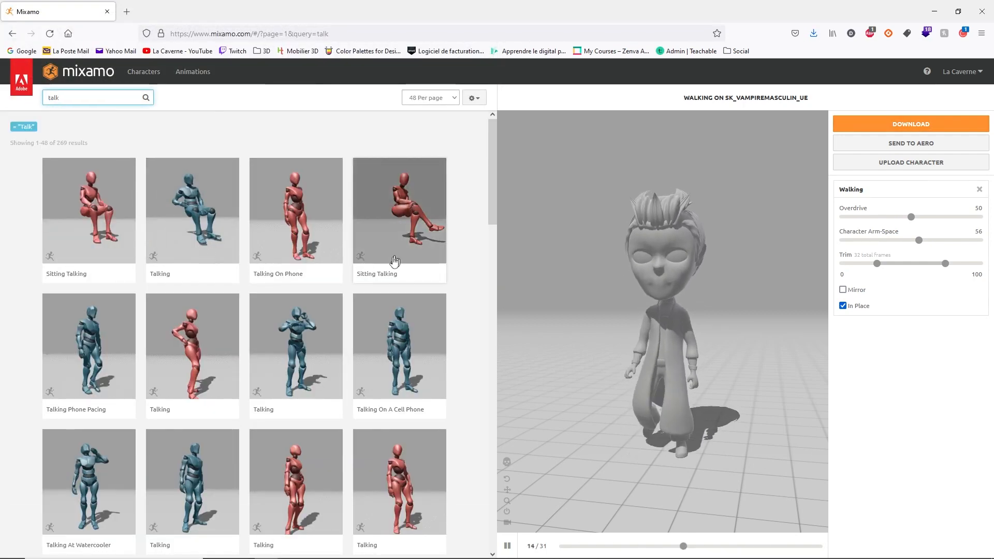
pyautogui.scroll(-2, 365, 295)
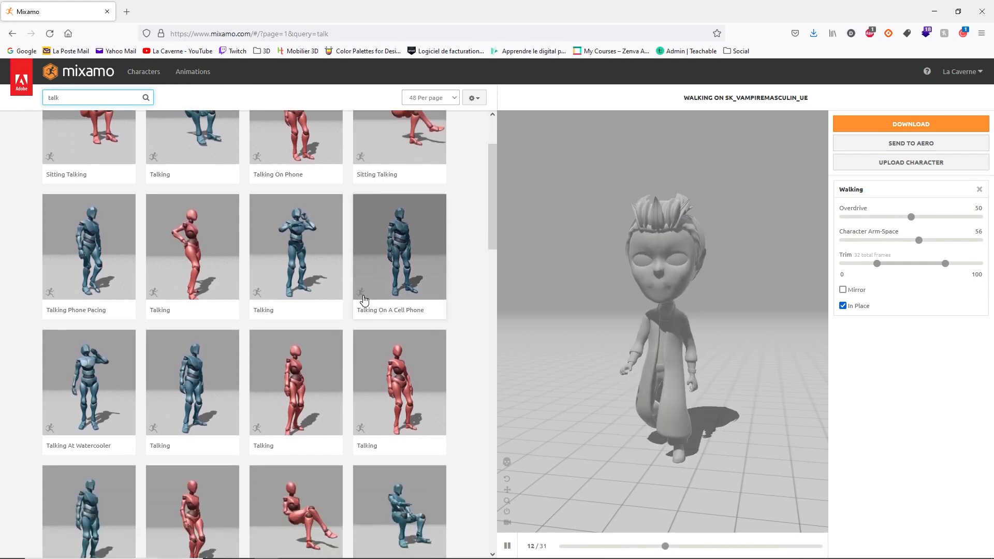
pyautogui.scroll(-1, 363, 299)
pyautogui.click(200, 333)
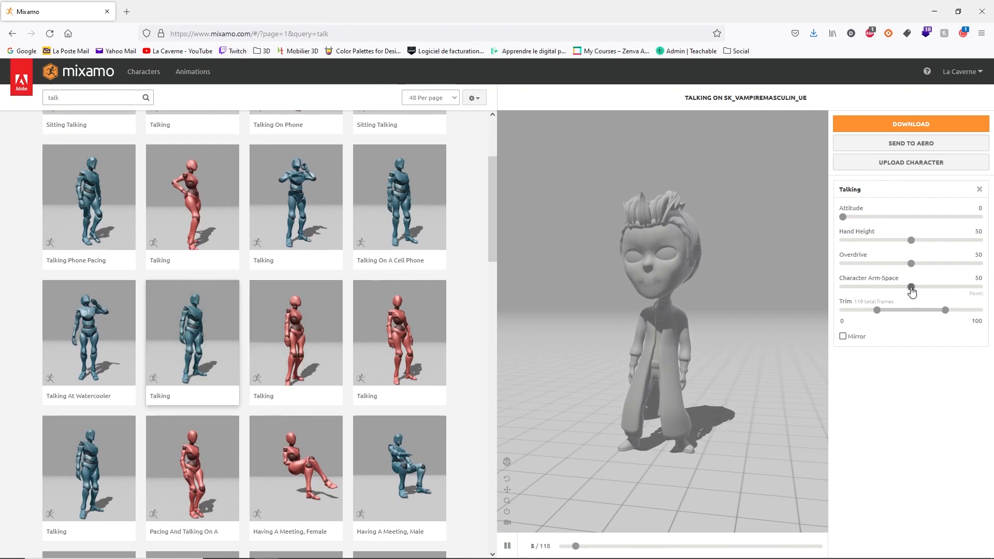
pyautogui.moveTo(911, 290); pyautogui.dragTo(921, 290)
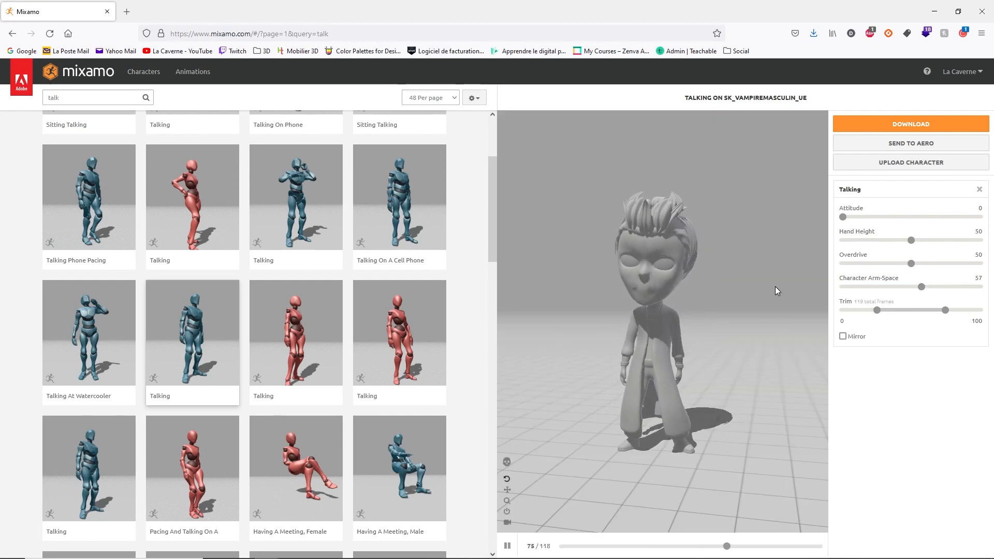
pyautogui.click(926, 289)
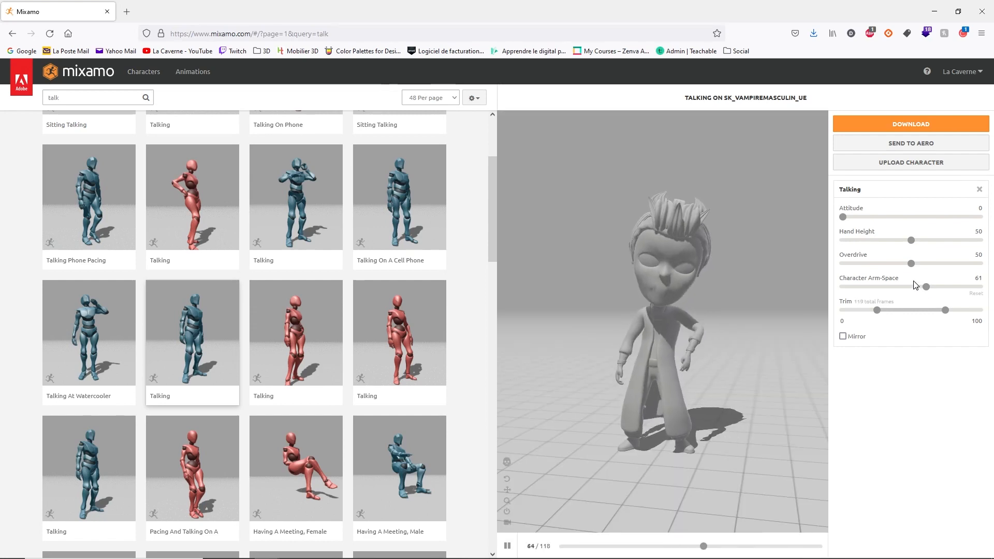
# Download the male vampire's Talking animation as binary FBX without skin and save it as Talking.fbx in the VampireM folder.
pyautogui.click(909, 124)
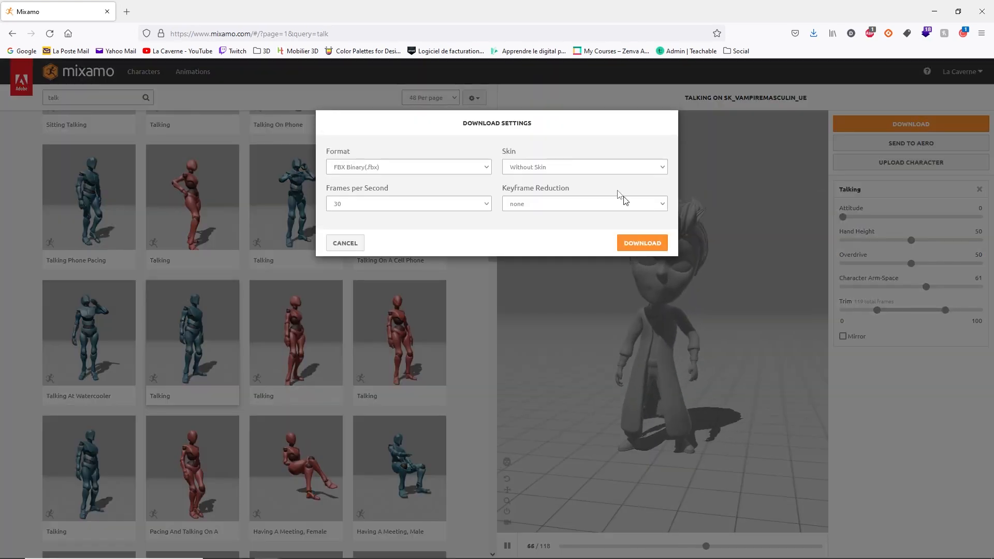
pyautogui.click(644, 244)
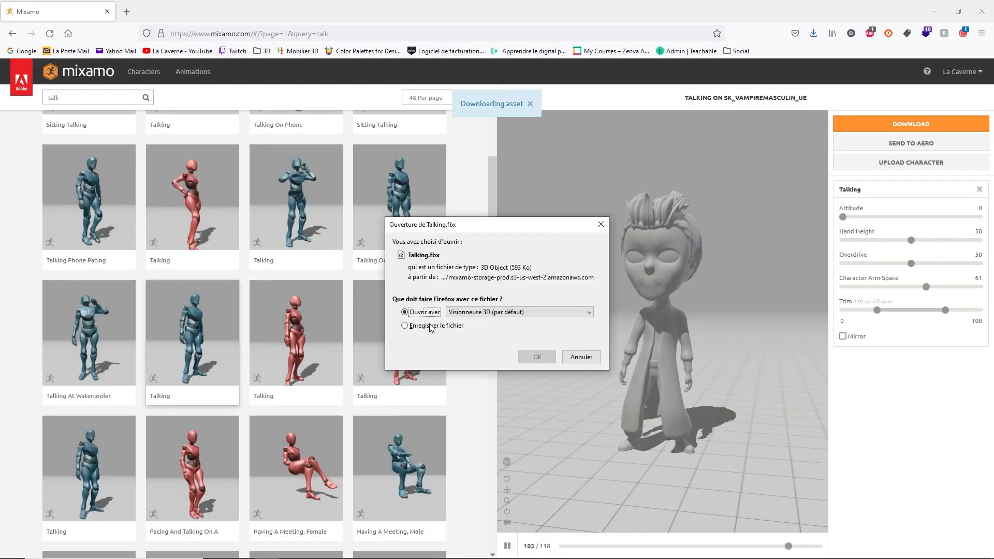
pyautogui.click(420, 325)
pyautogui.click(536, 356)
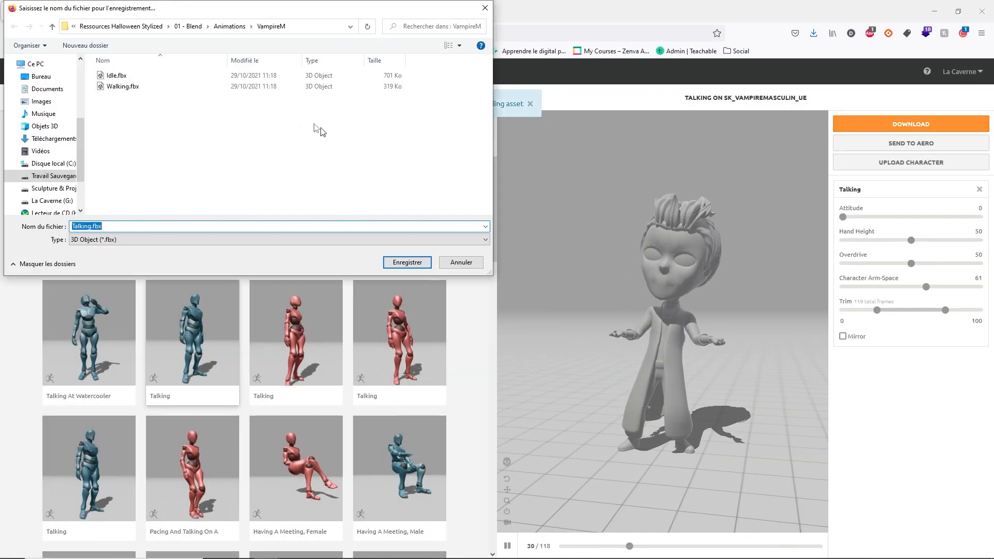
pyautogui.click(414, 266)
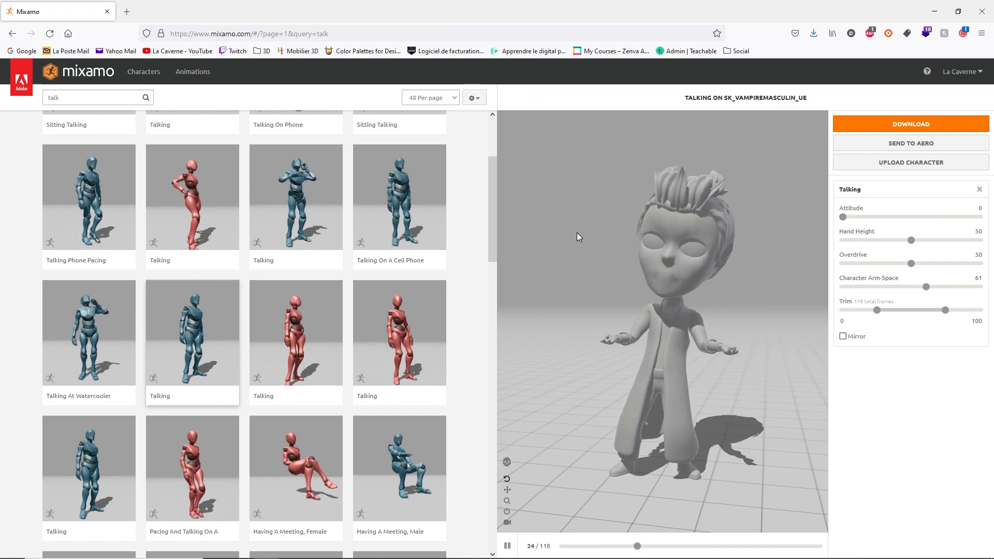
pyautogui.moveTo(489, 195); pyautogui.dragTo(488, 135)
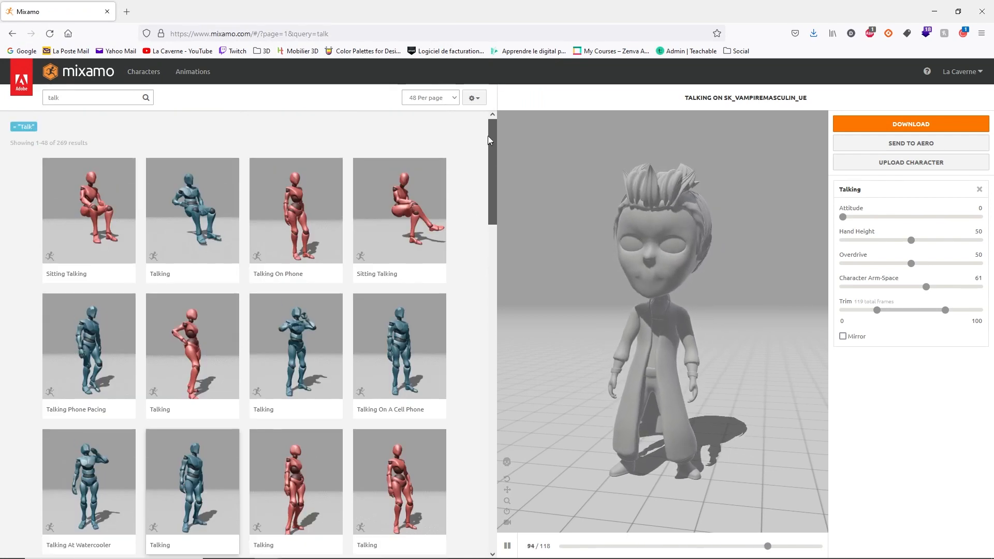